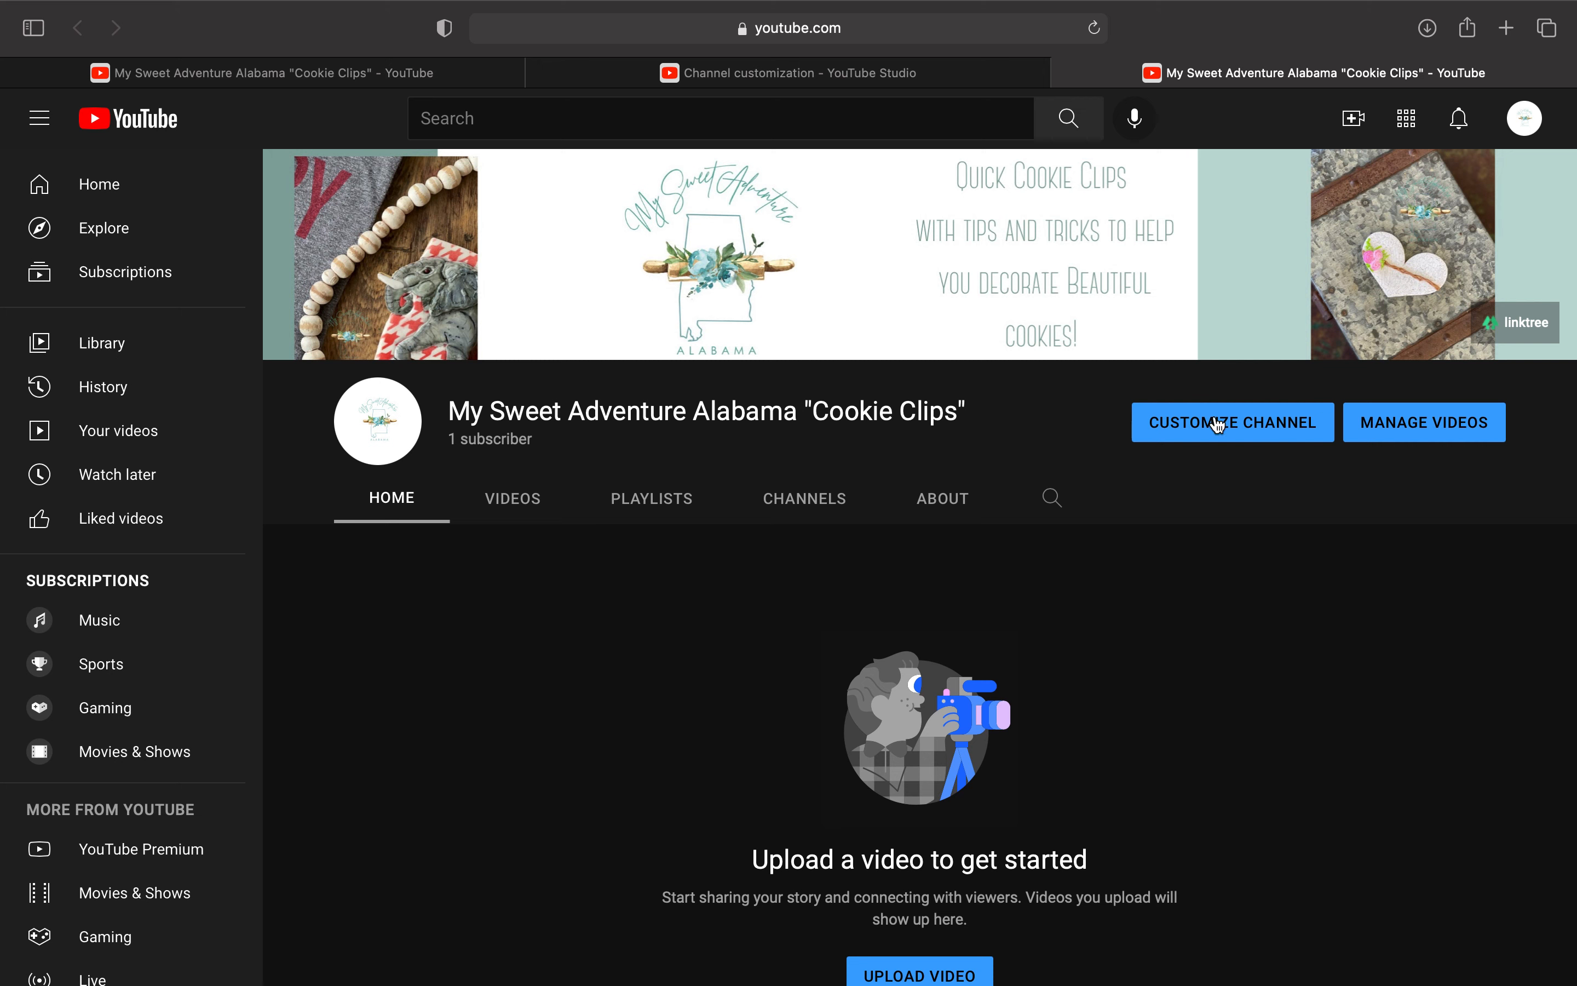
Switch to Cricut Design Space and start a new project with a blank canvas.
mouse_move(1134, 979)
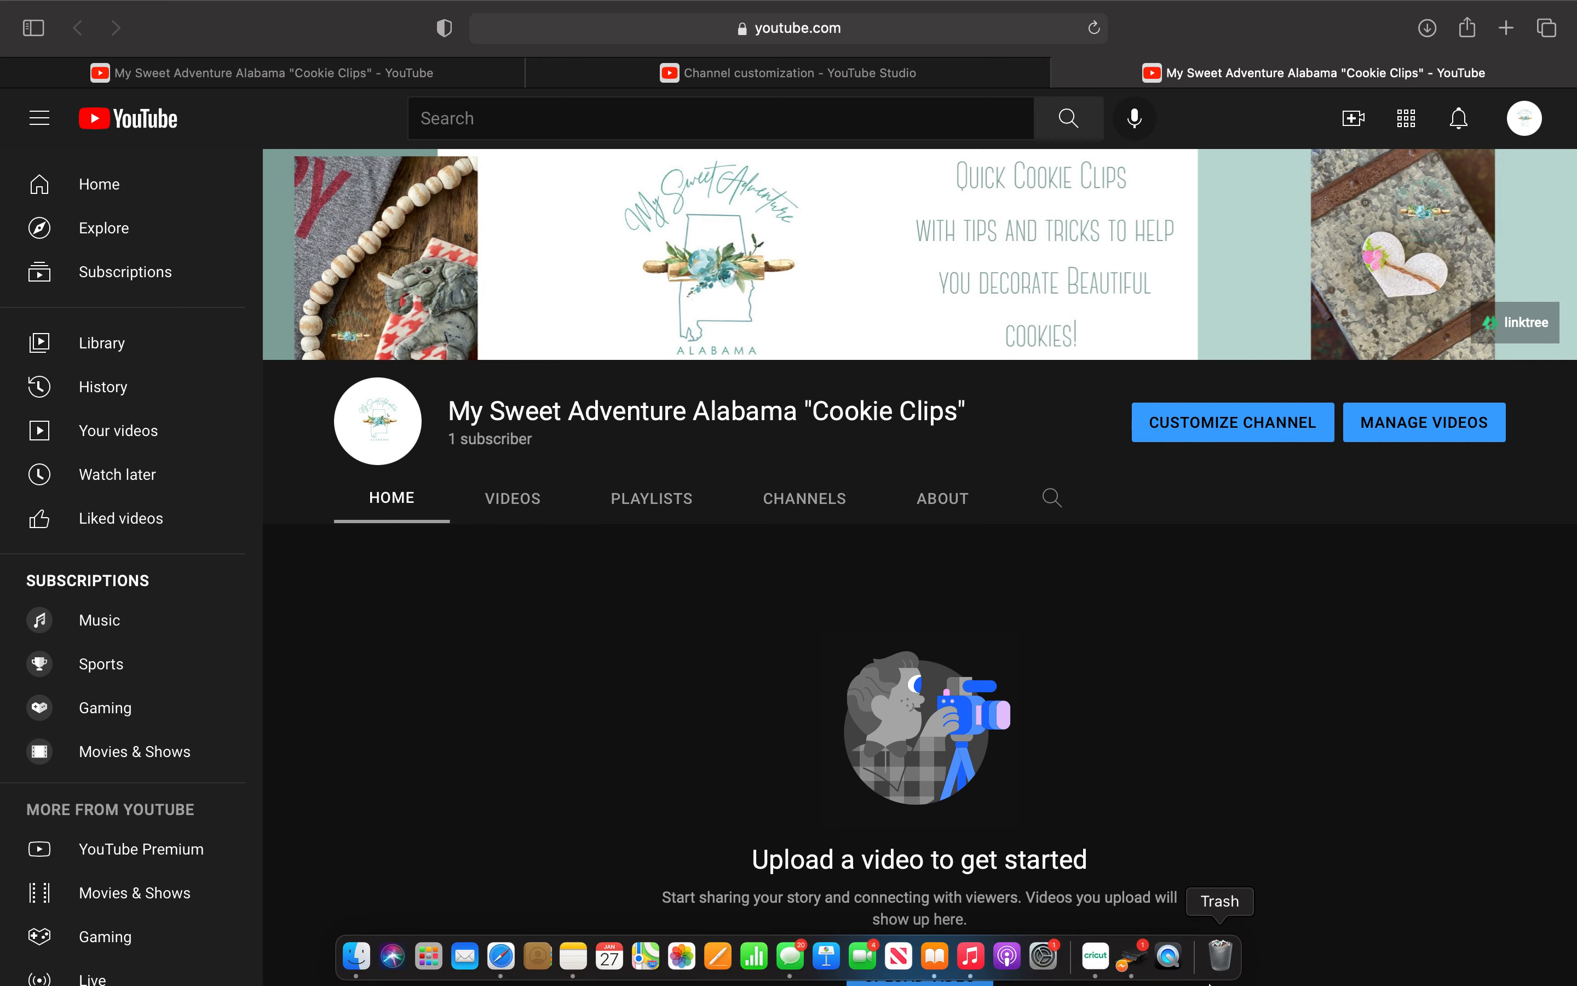
click(1096, 958)
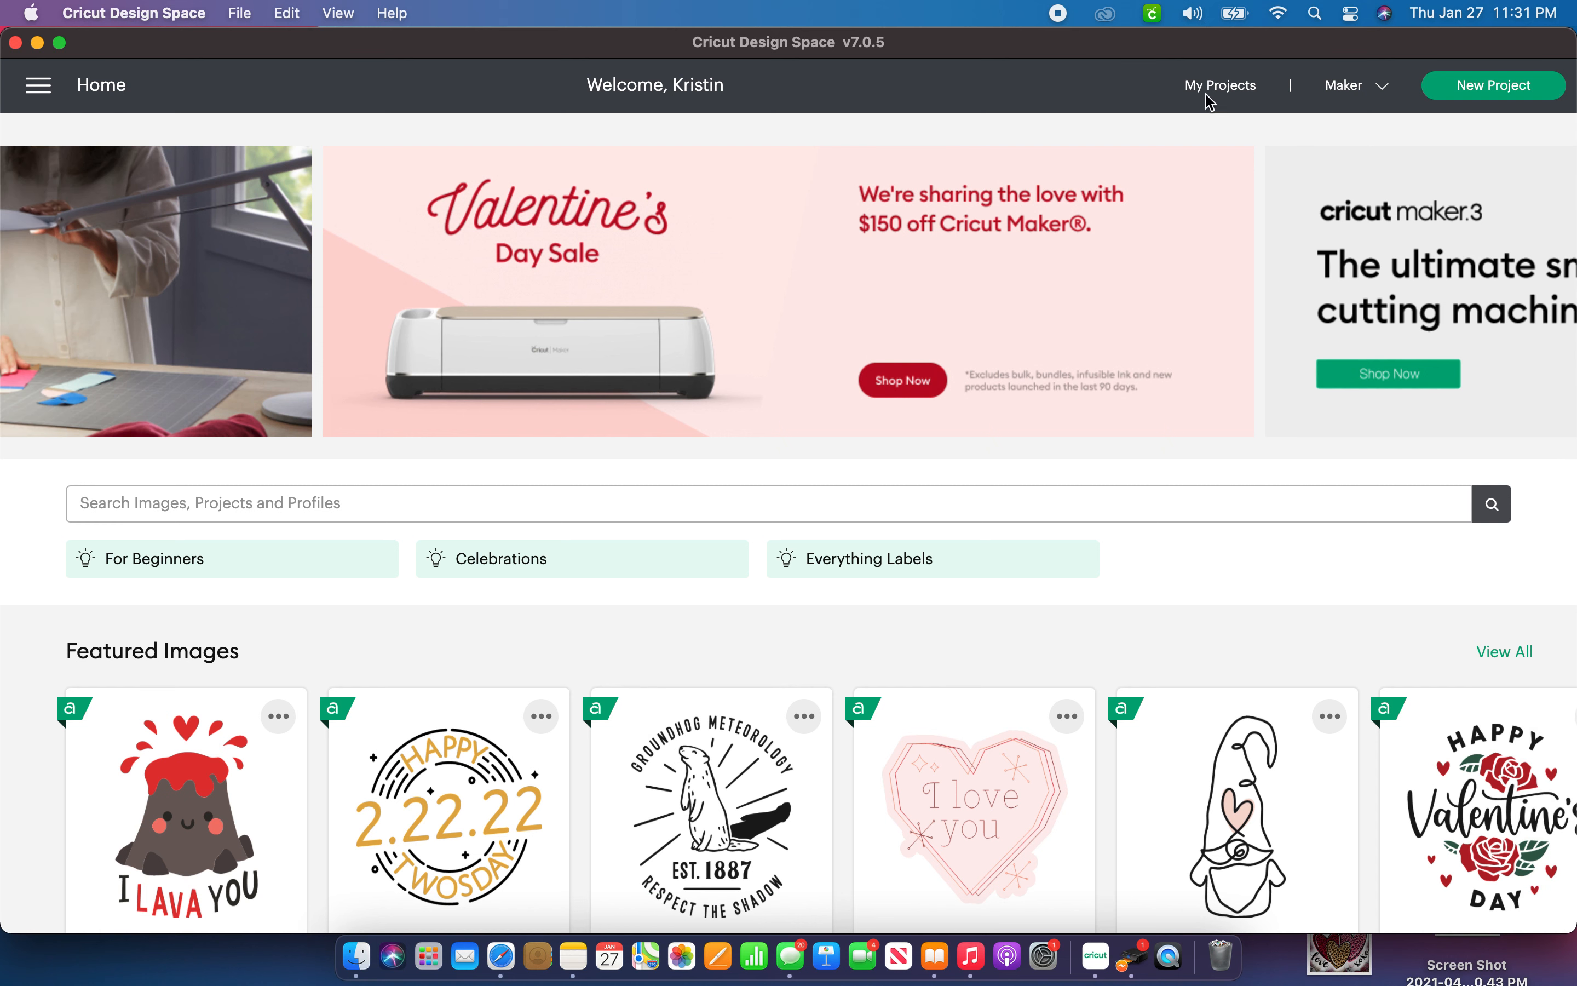
click(1482, 95)
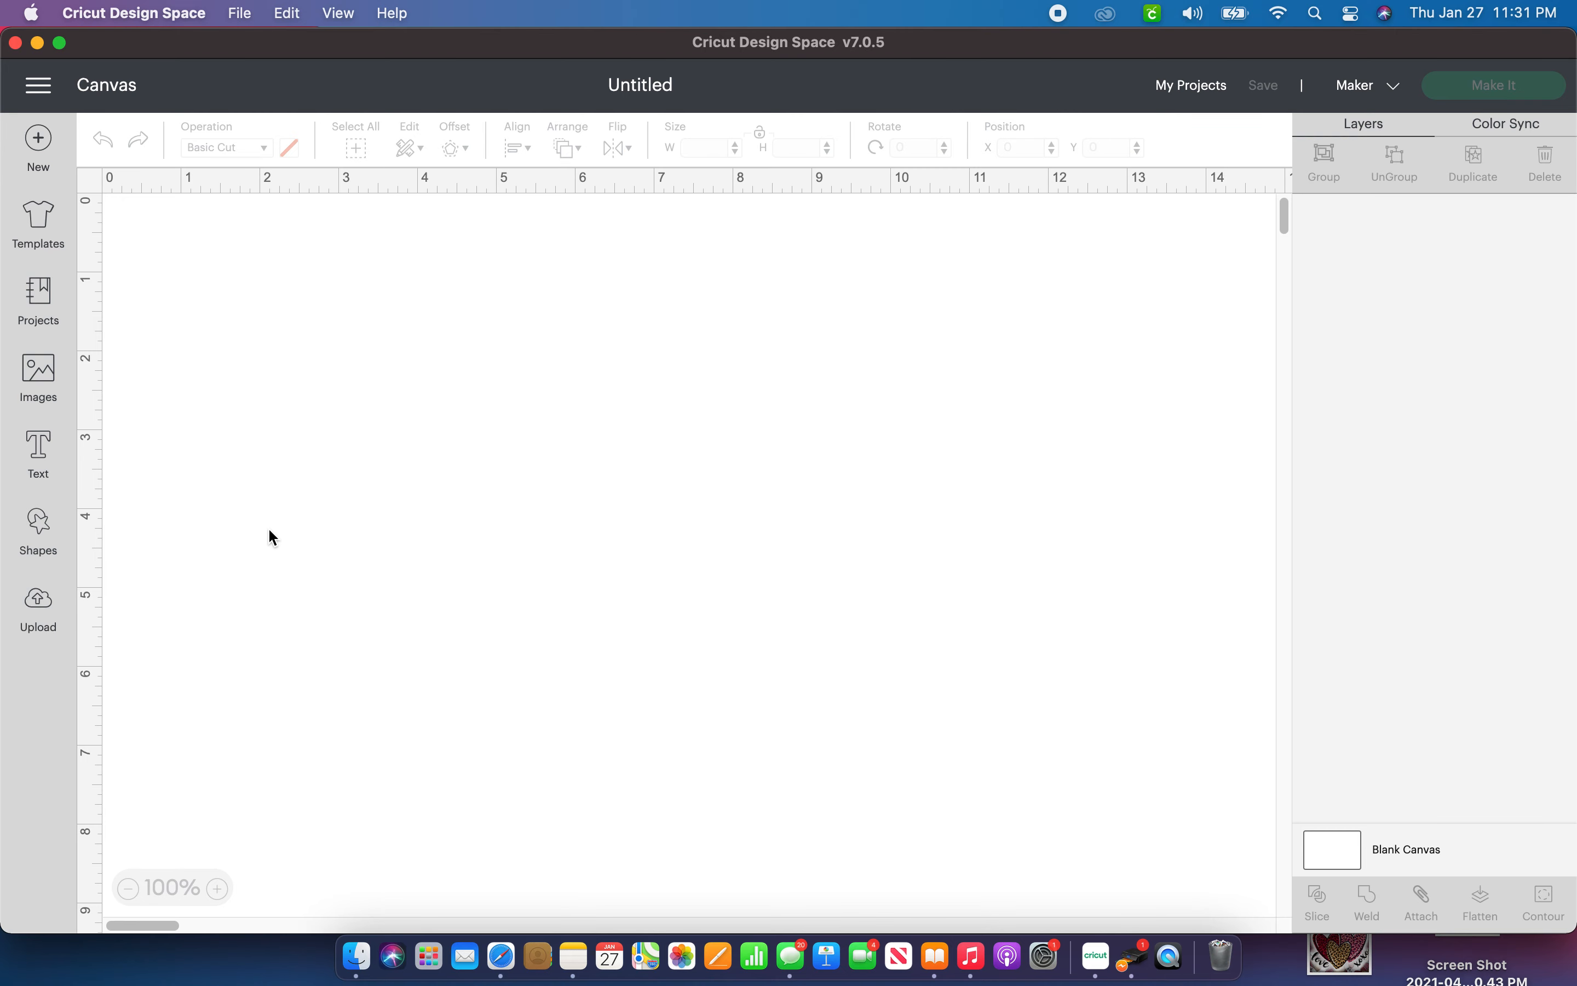
Insert a square shape on the canvas and set its width to 6.5 inches with proportions locked.
click(42, 541)
click(127, 603)
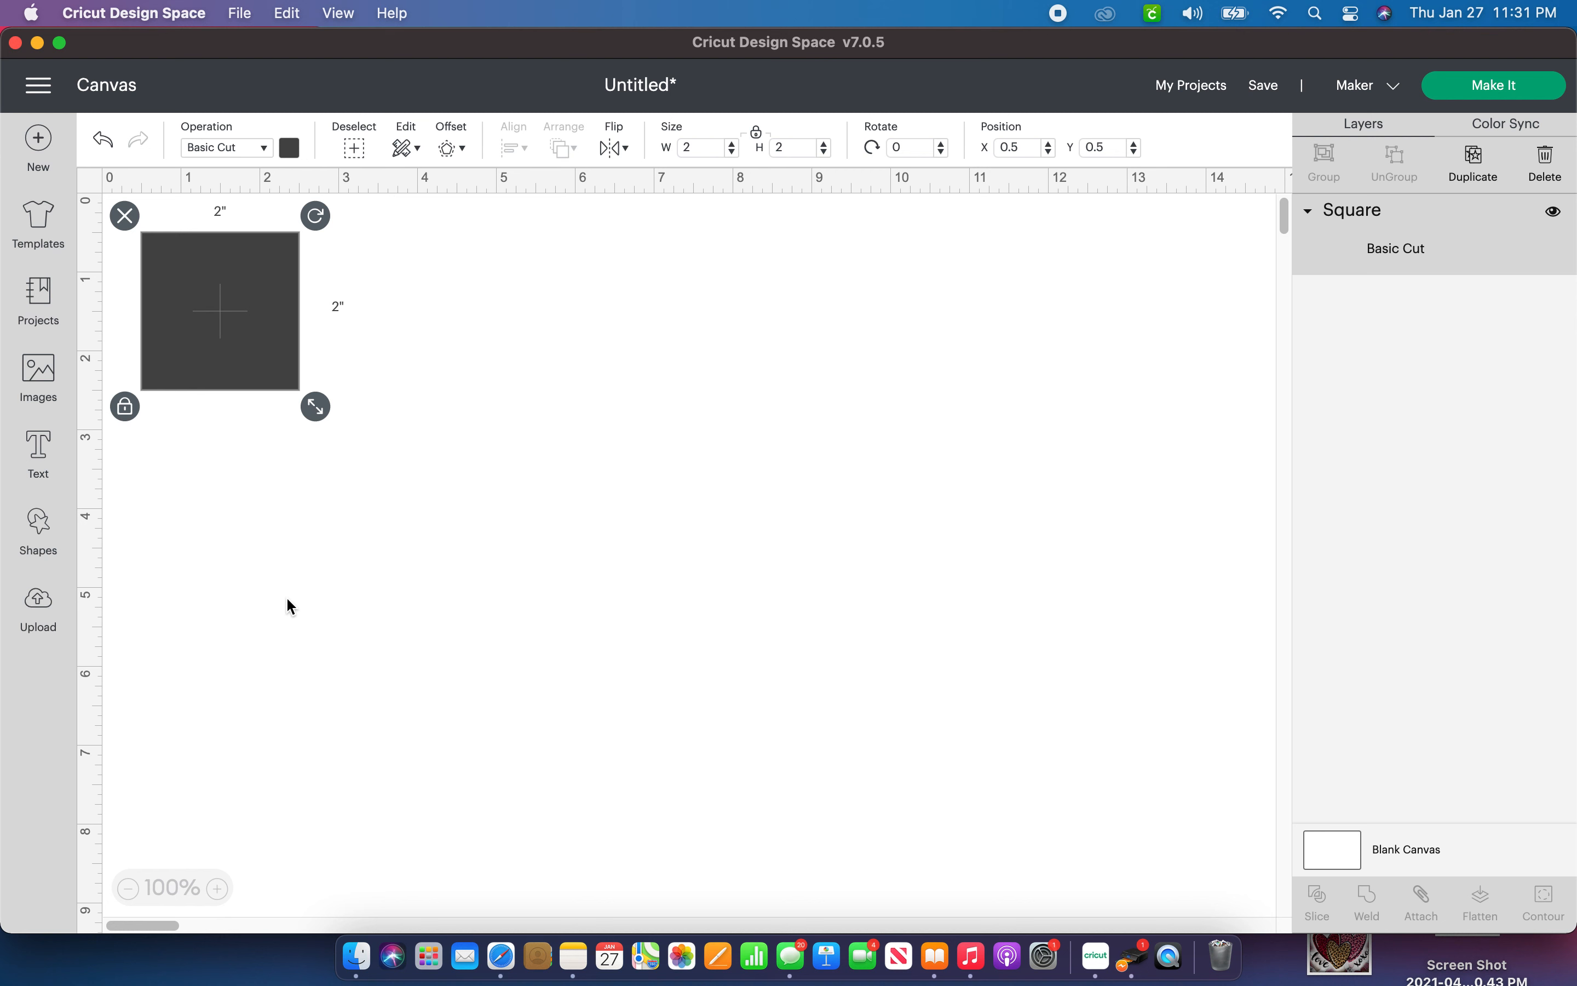
click(709, 149)
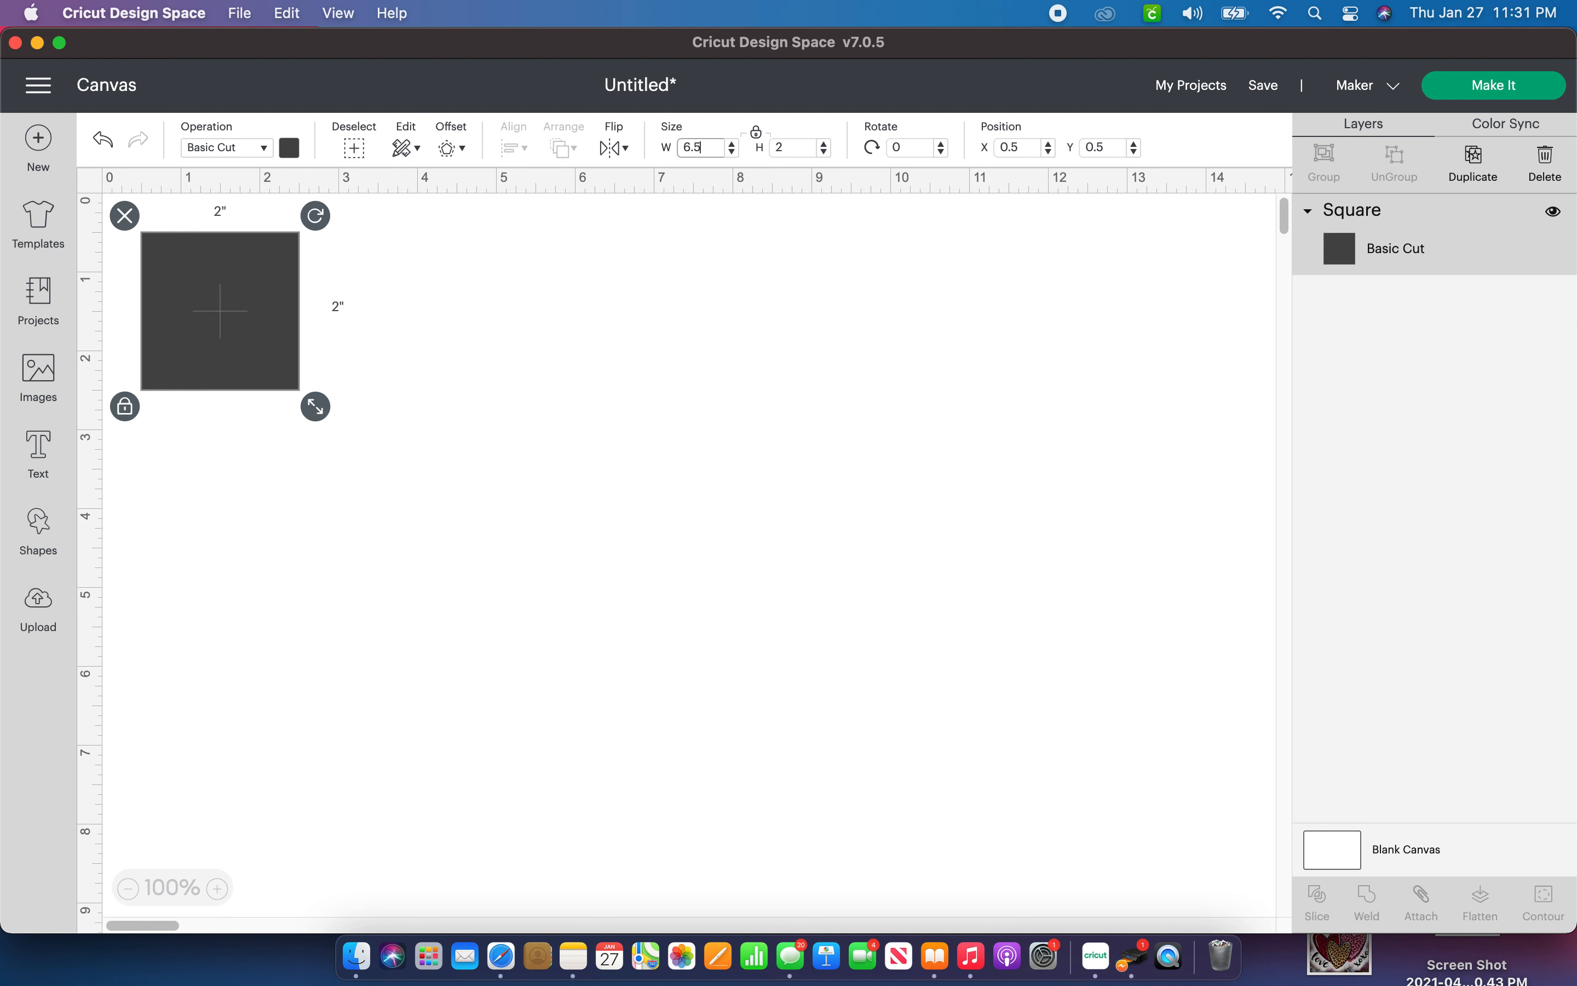
text(6.5)
key(Return)
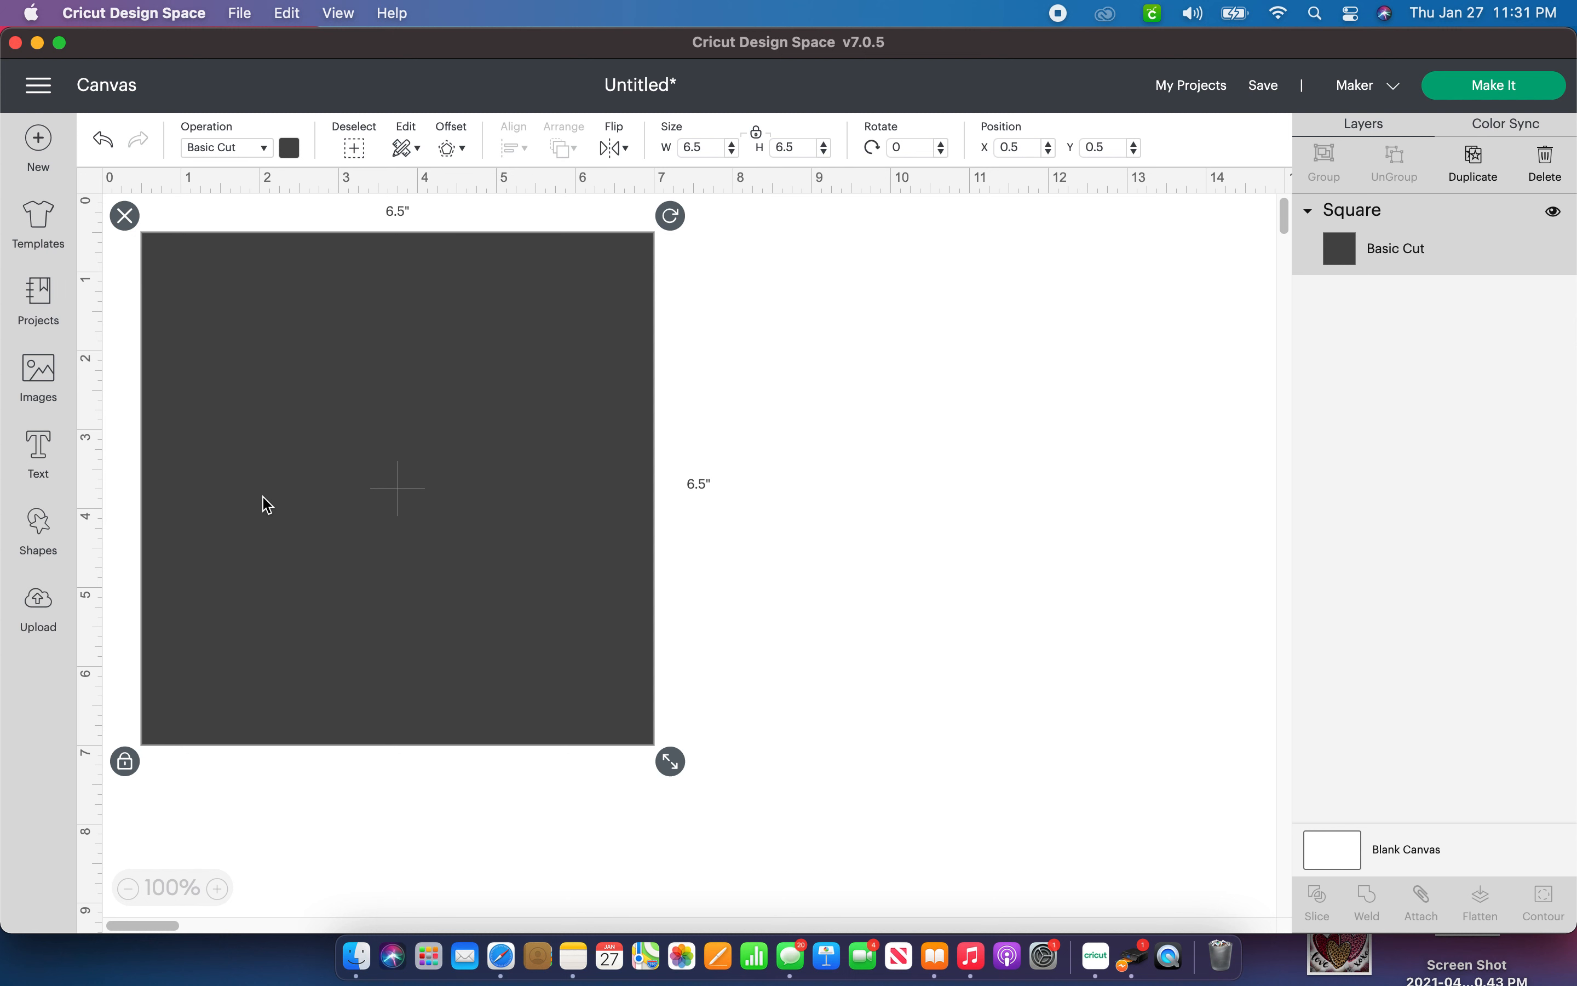
Insert a second square, size it to 6 inches, and centre it over the 6.5-inch square.
click(40, 531)
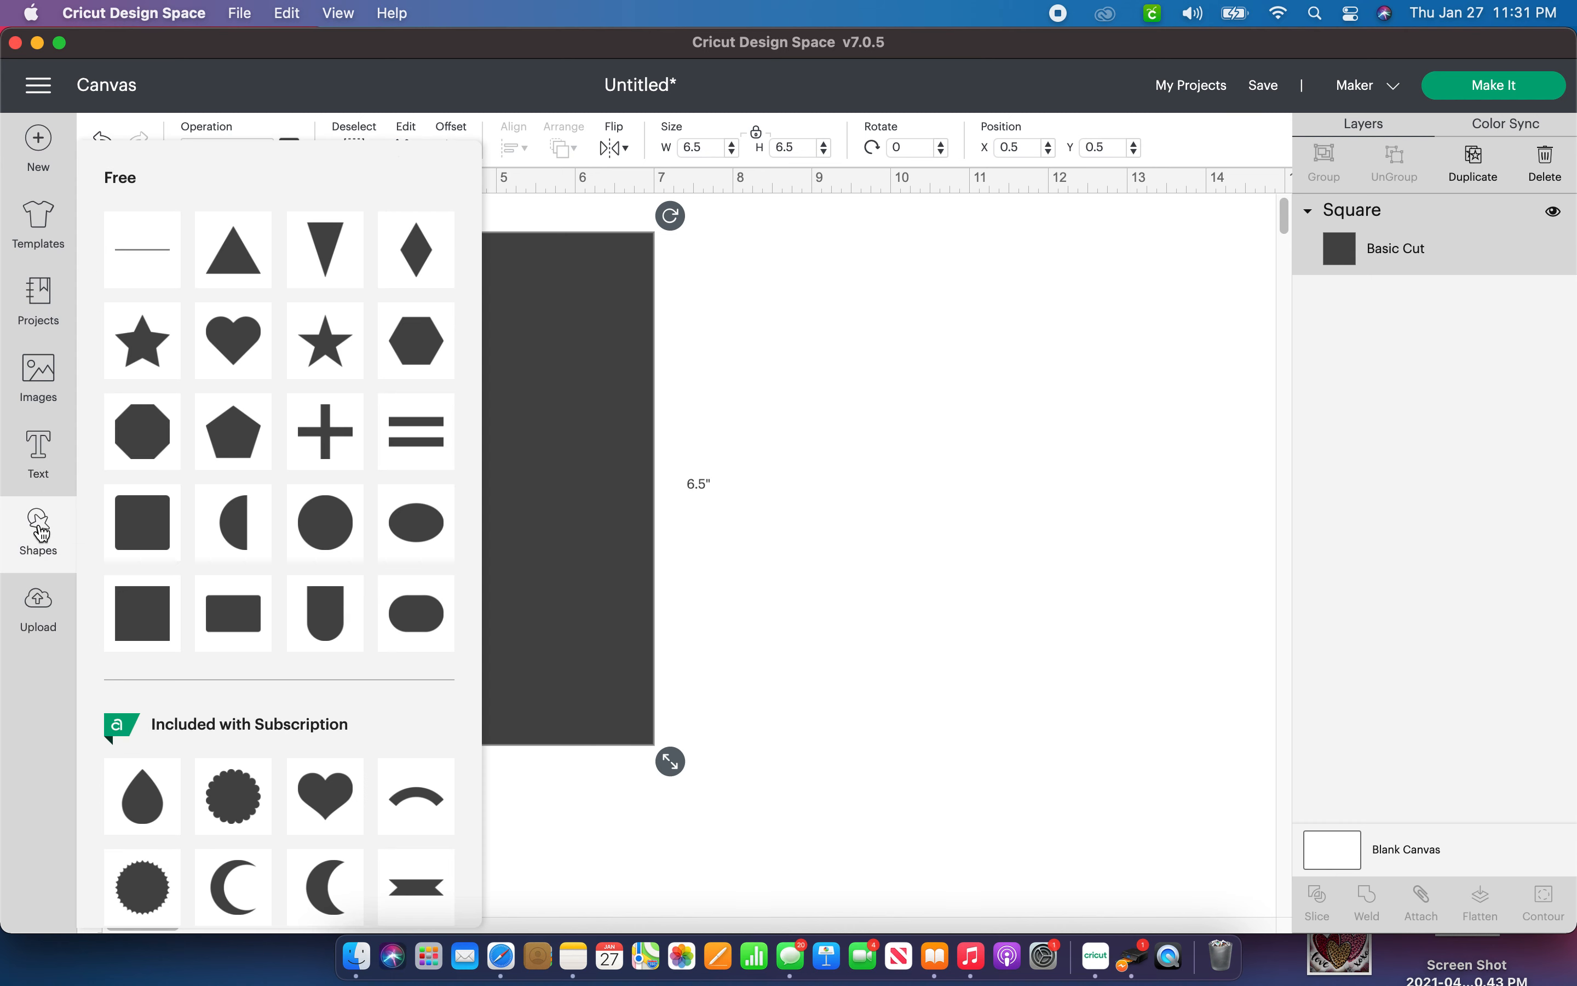
click(142, 613)
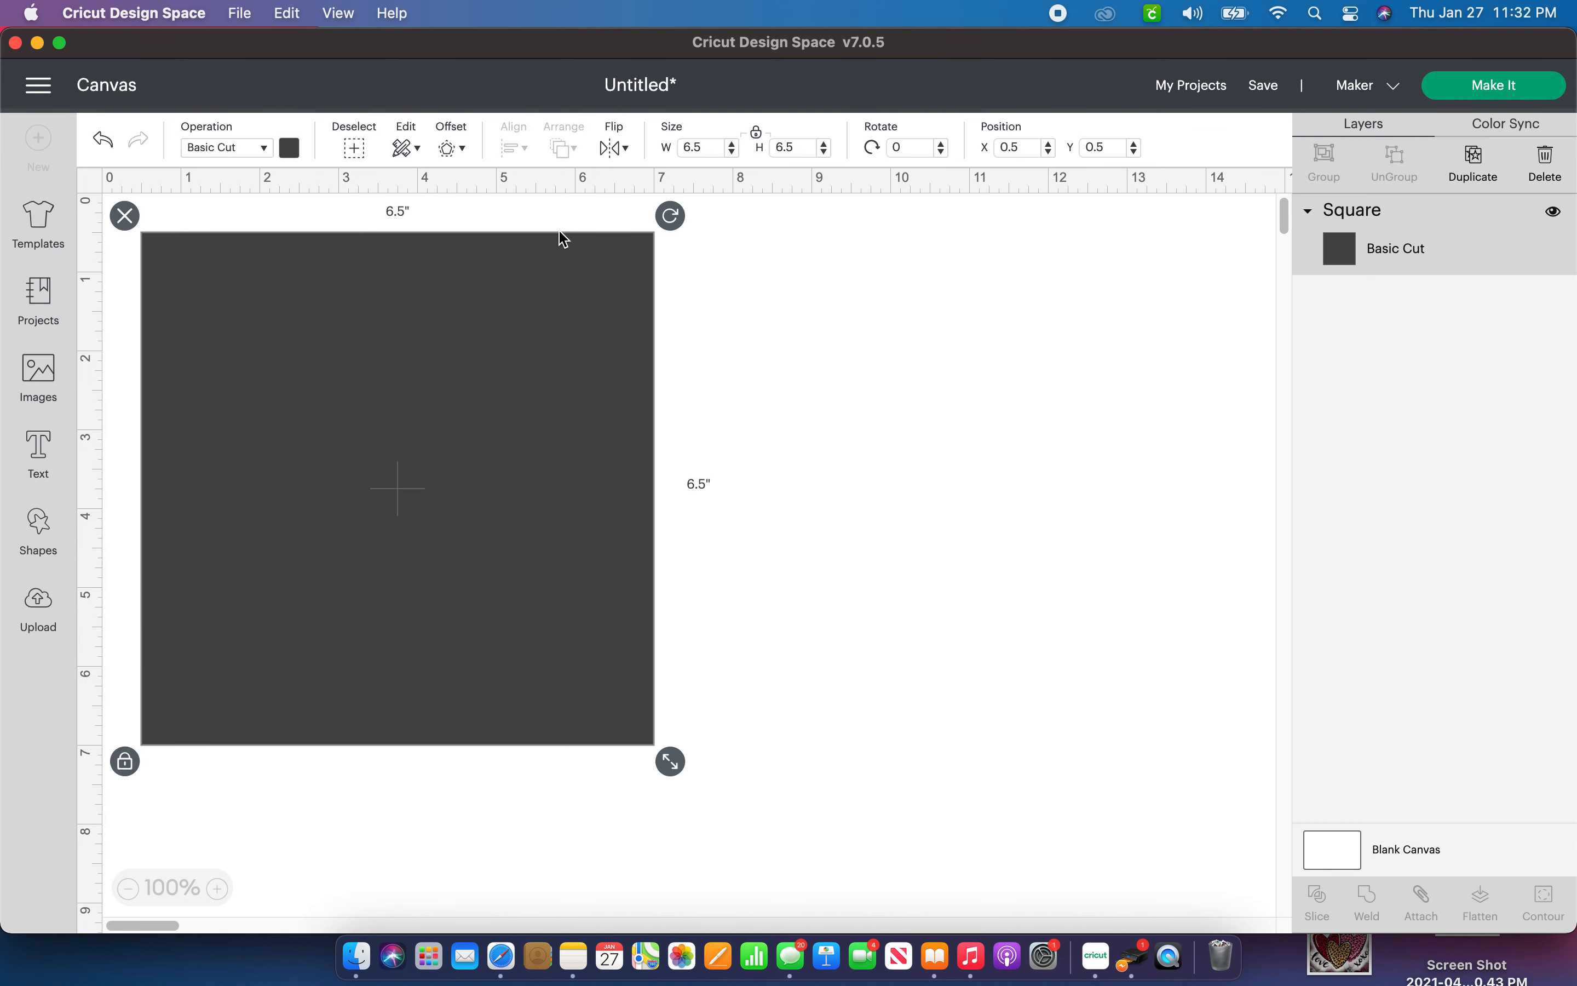
click(713, 148)
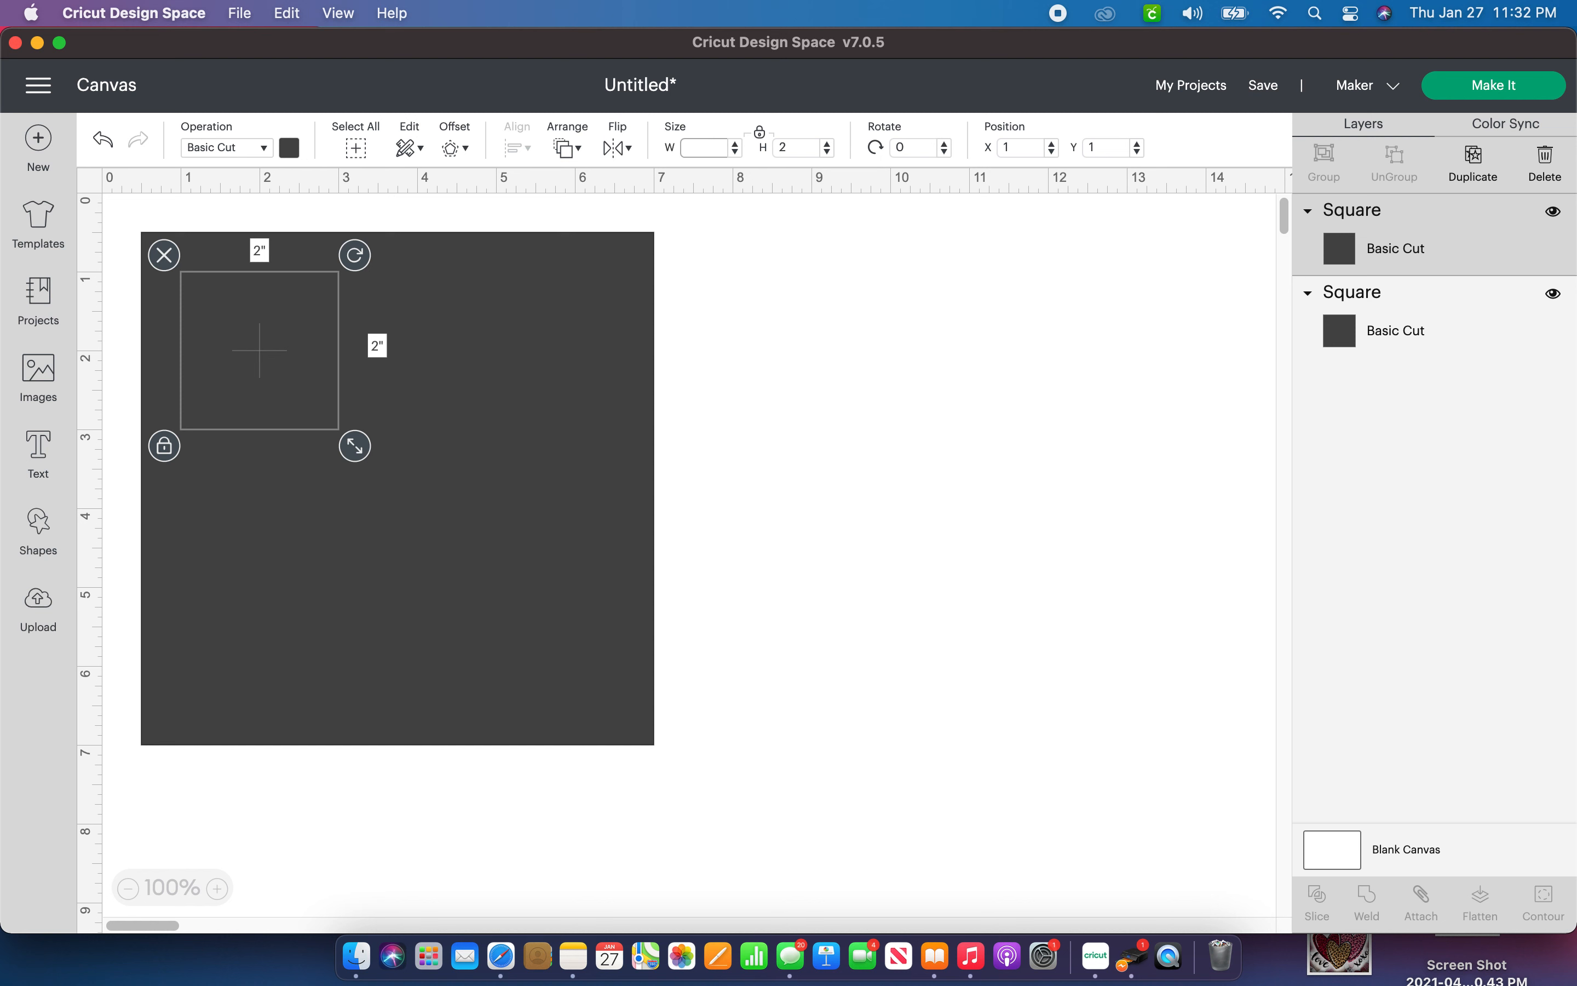
text(6.)
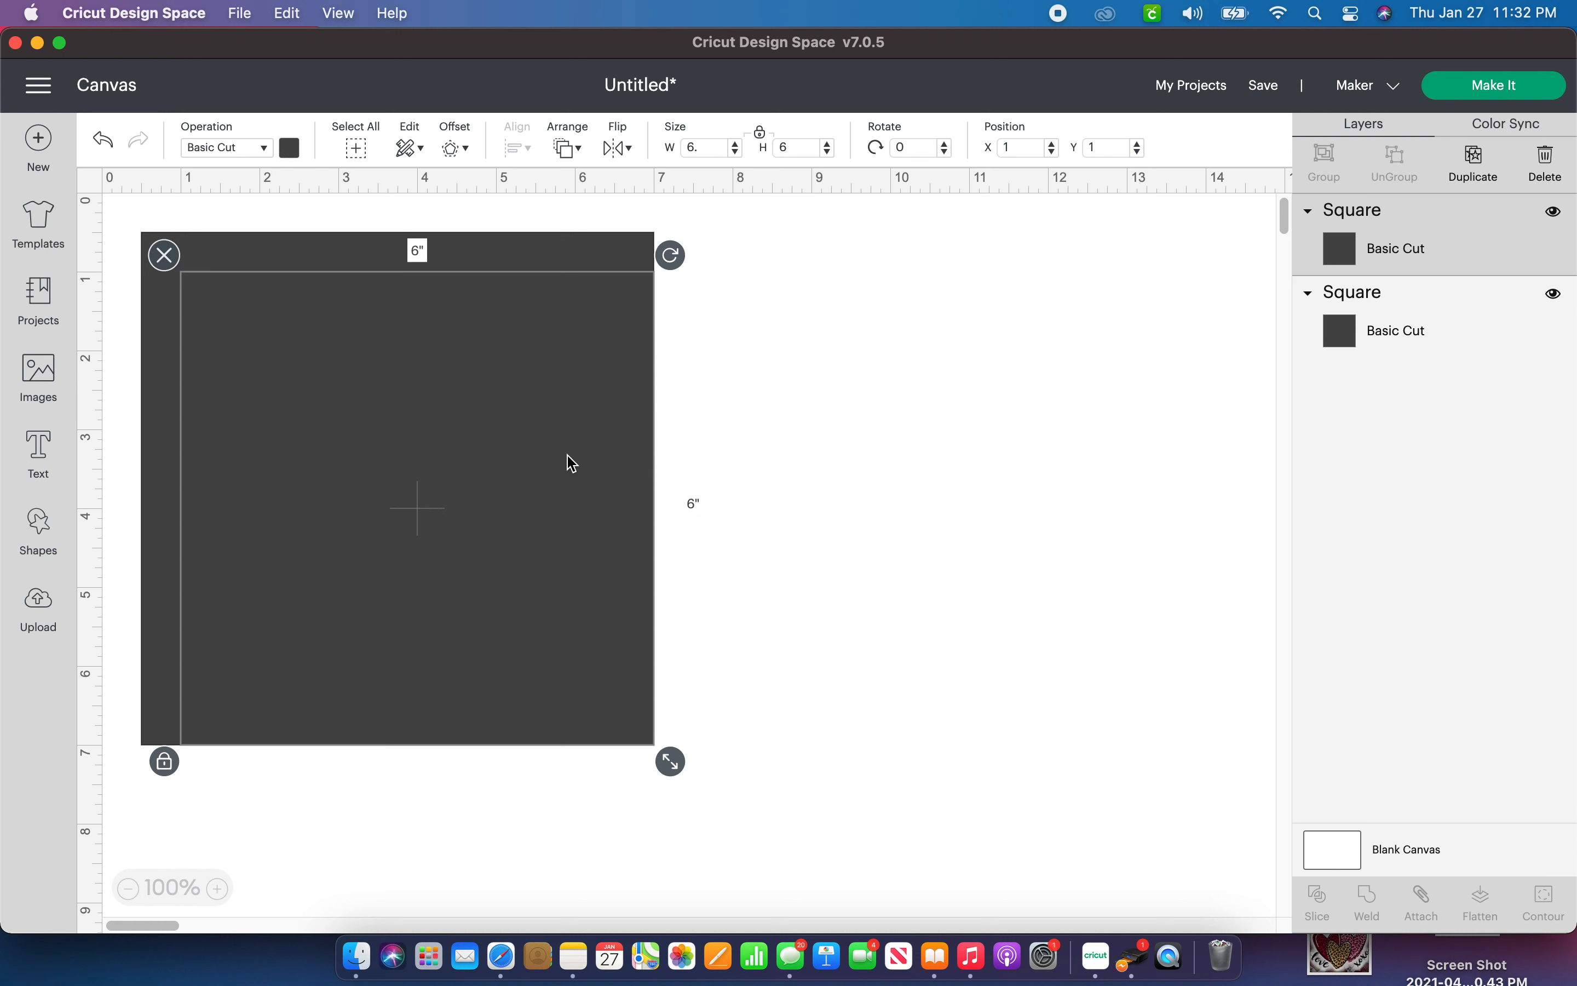
mouse_move(463, 519)
mouse_down()
mouse_move(429, 500)
mouse_move(443, 499)
mouse_up()
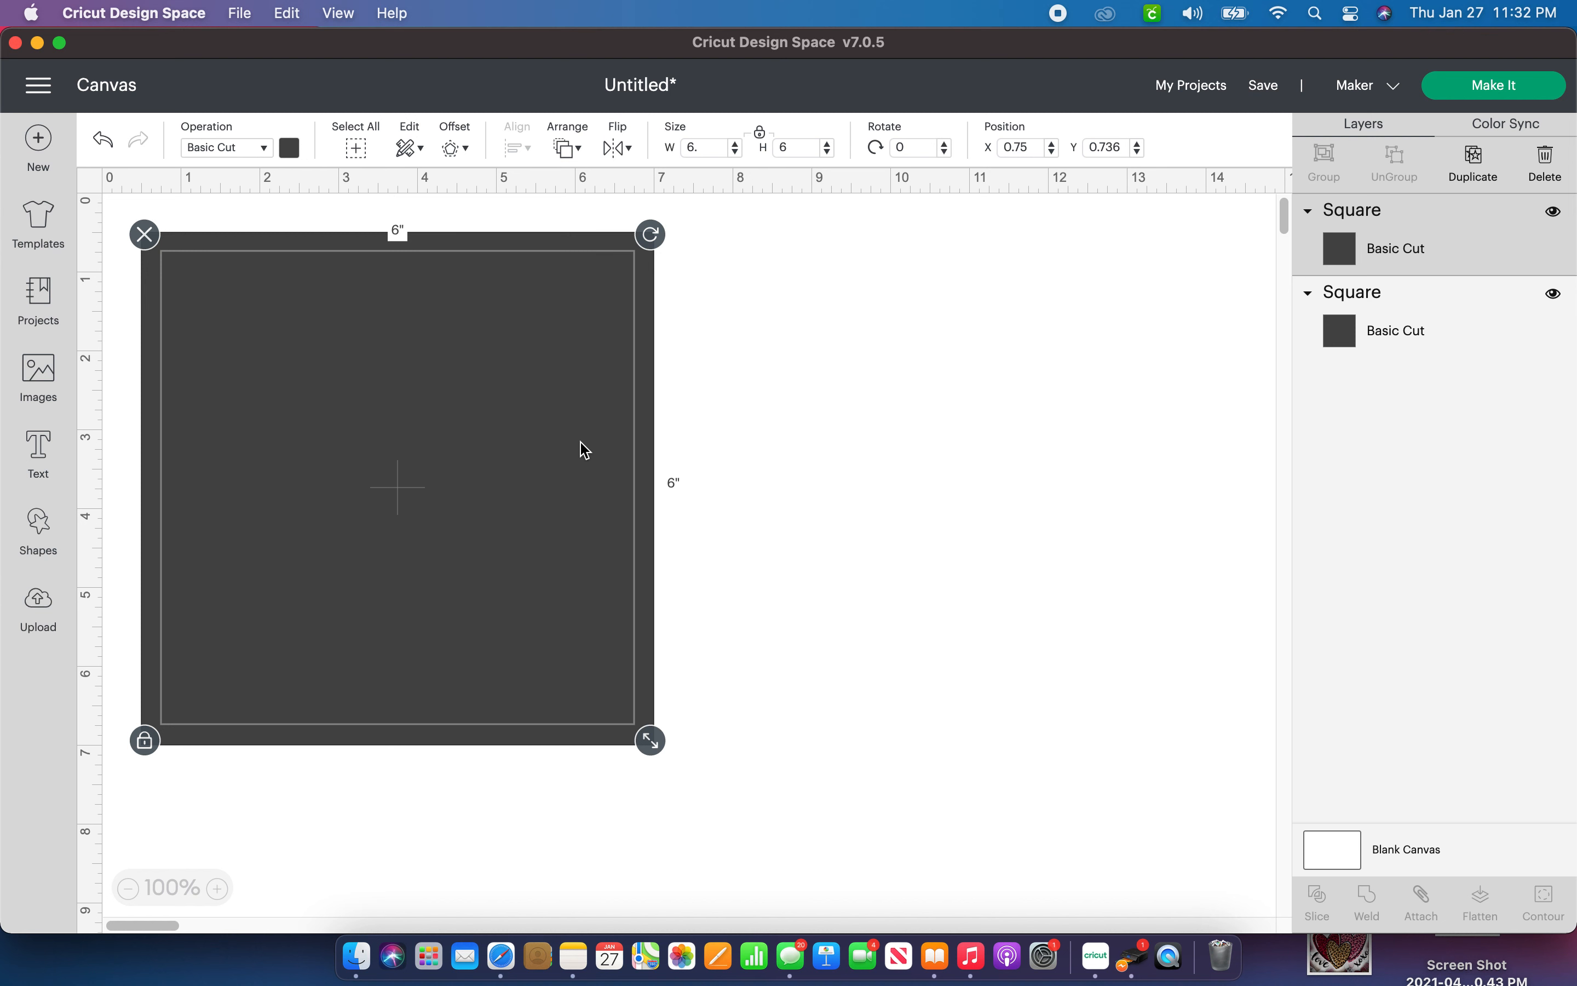
drag(430, 437, 430, 436)
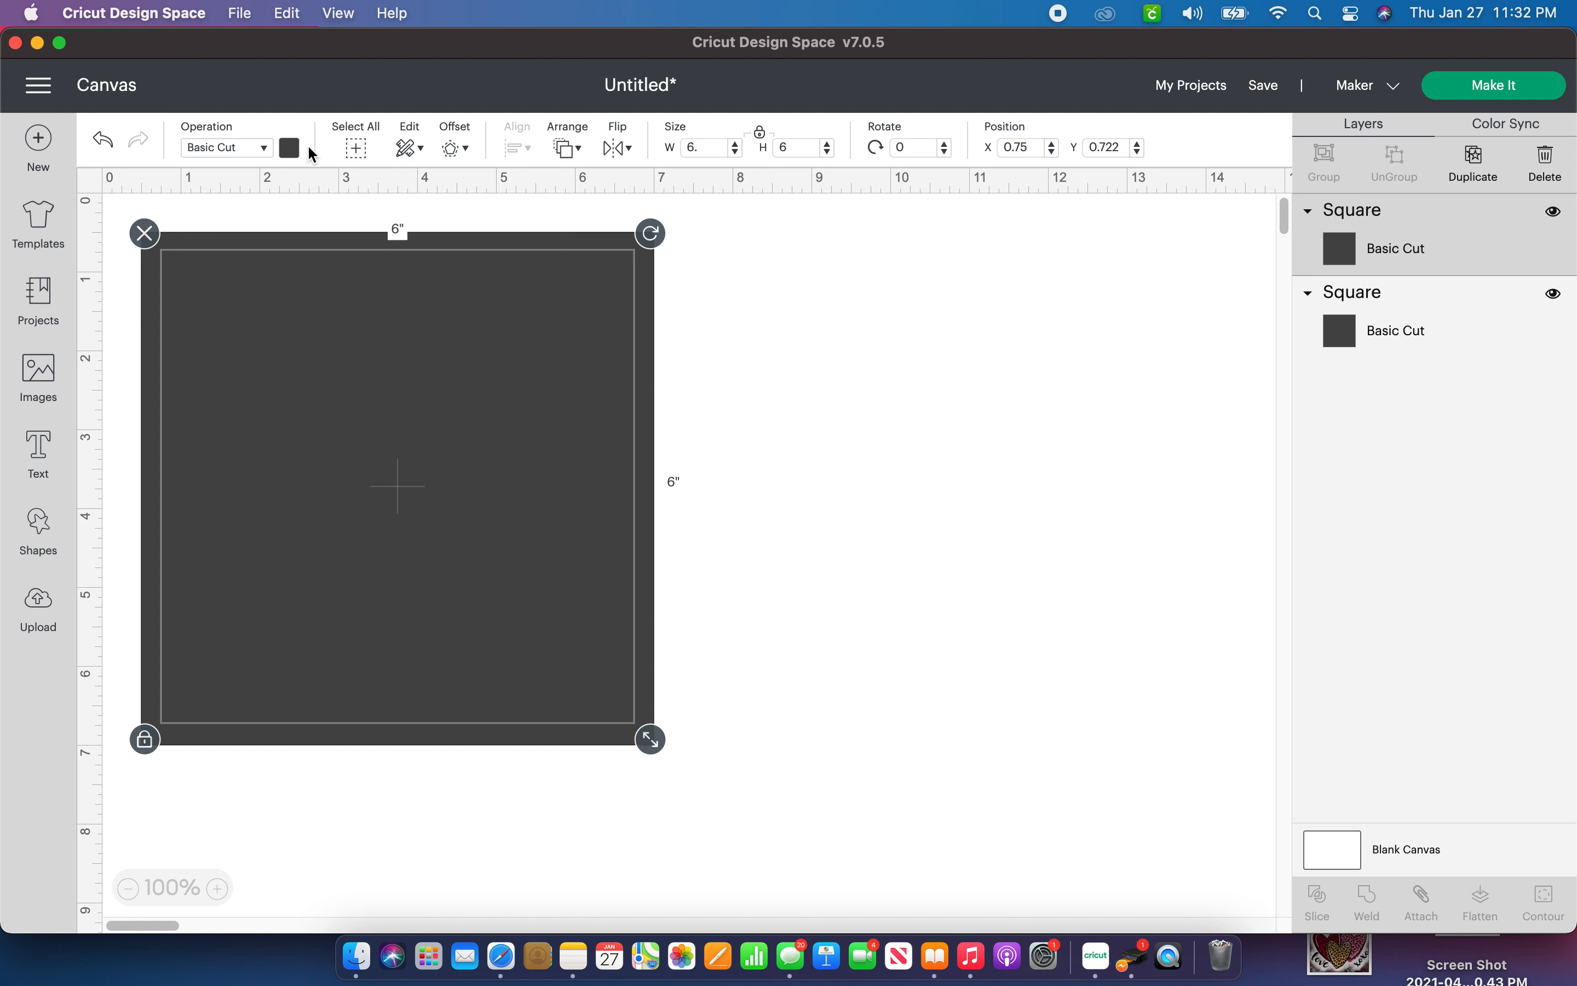
Recolour the 6-inch square white and hide the larger dark square behind it.
click(289, 148)
click(312, 352)
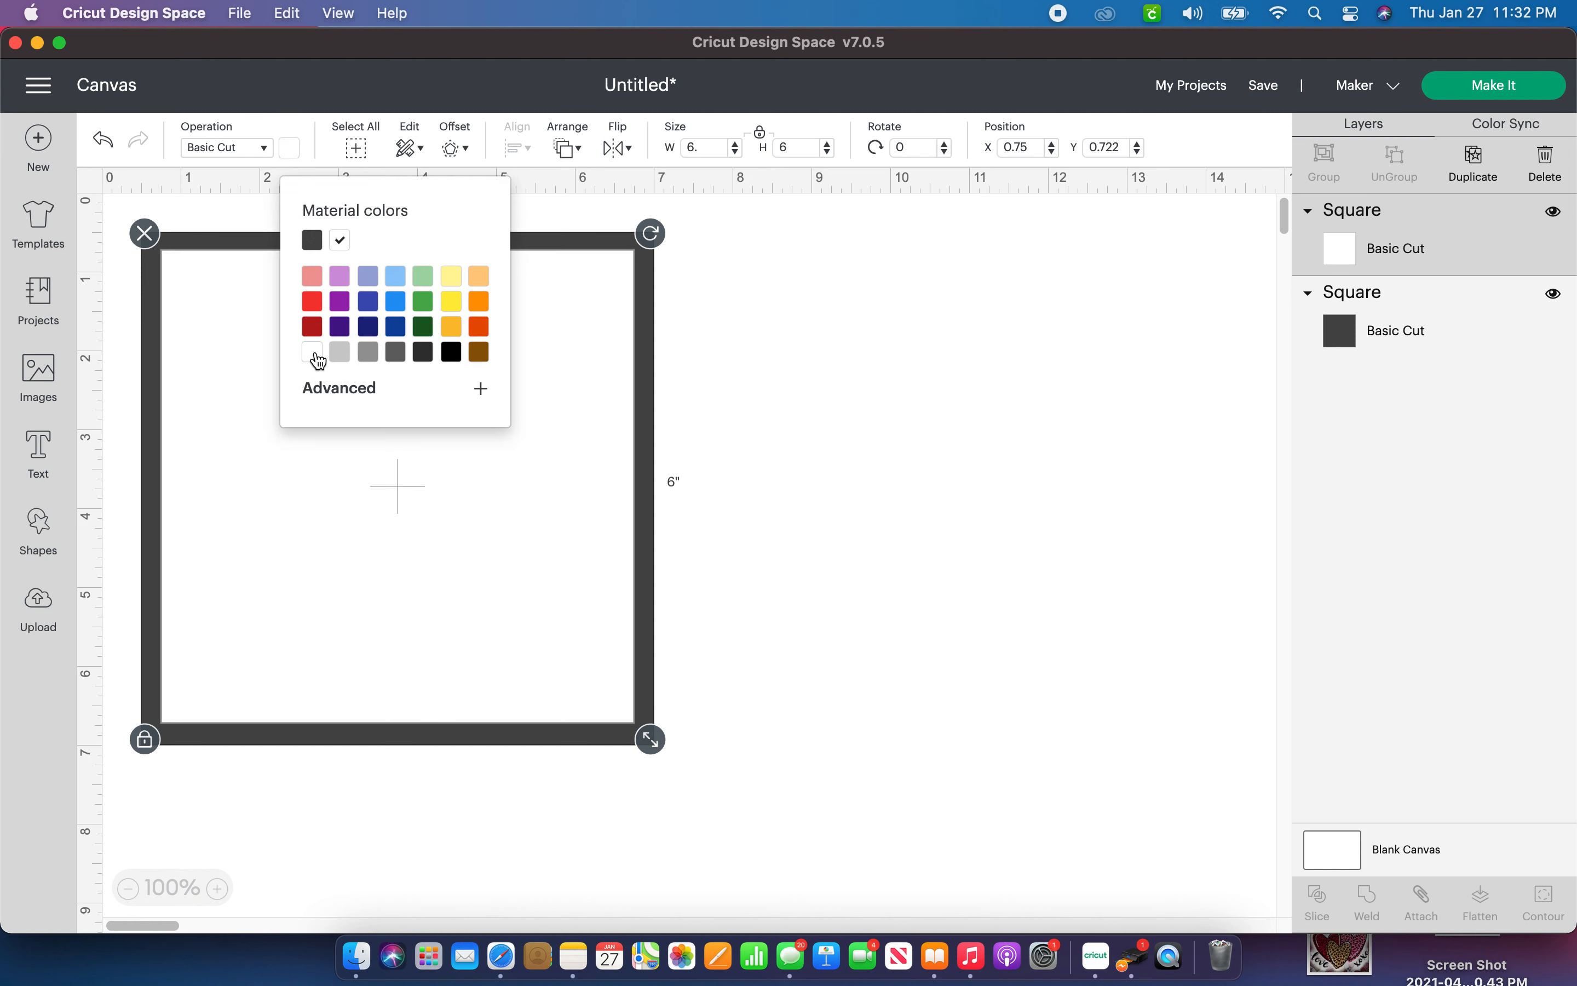
click(874, 522)
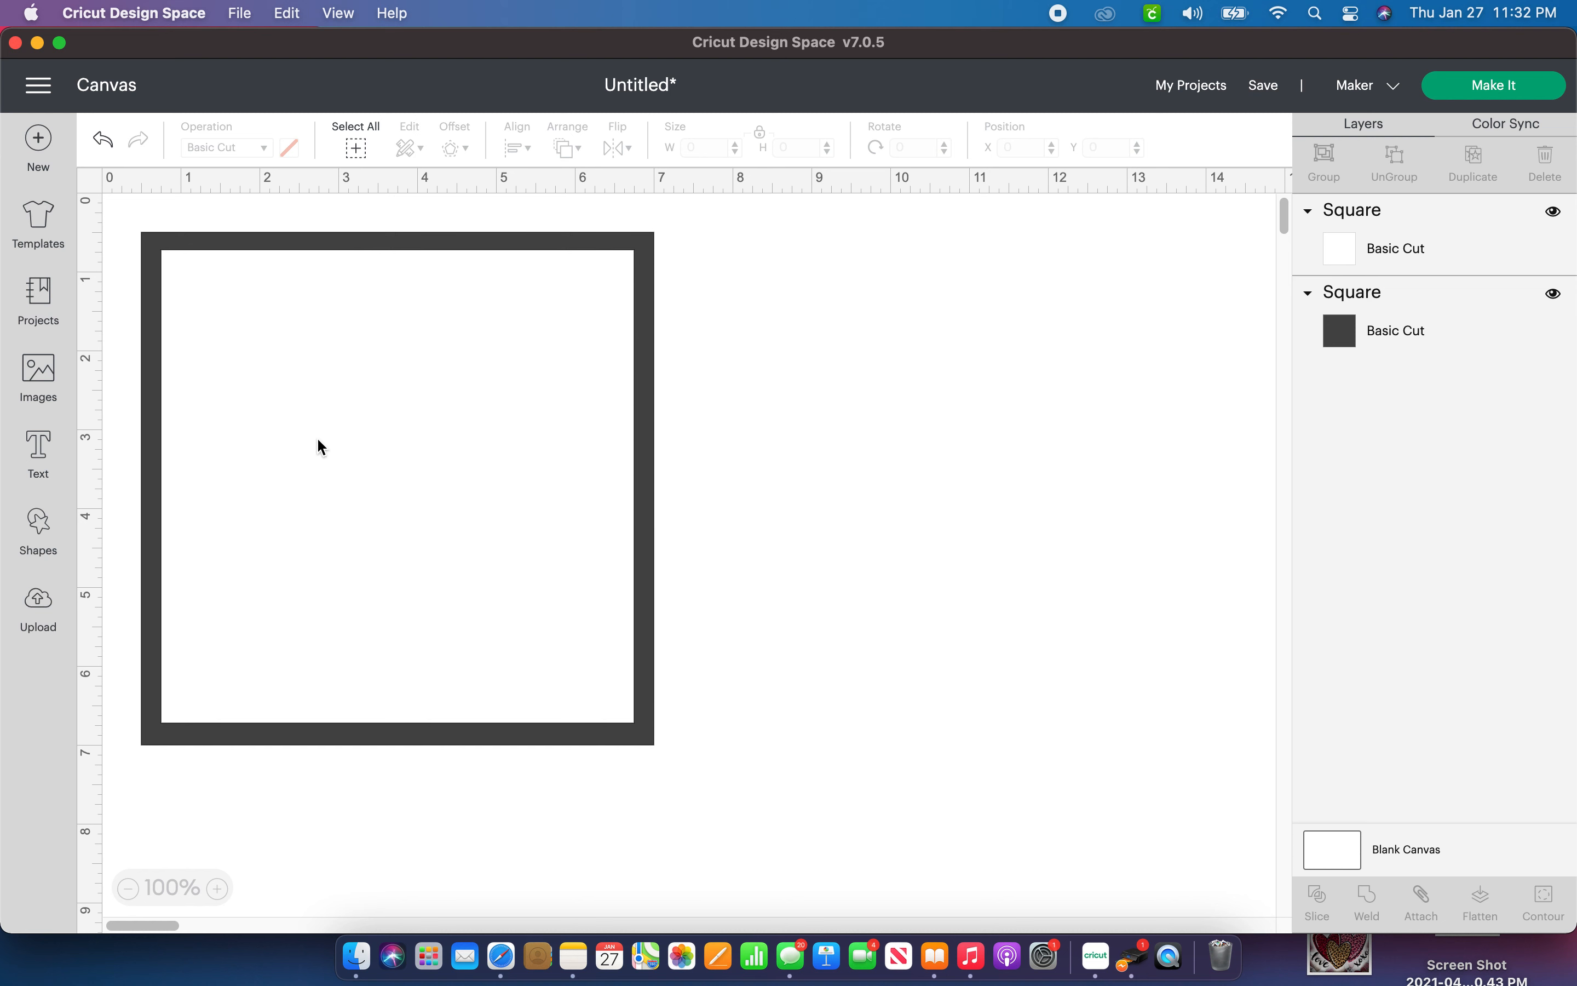
click(1556, 297)
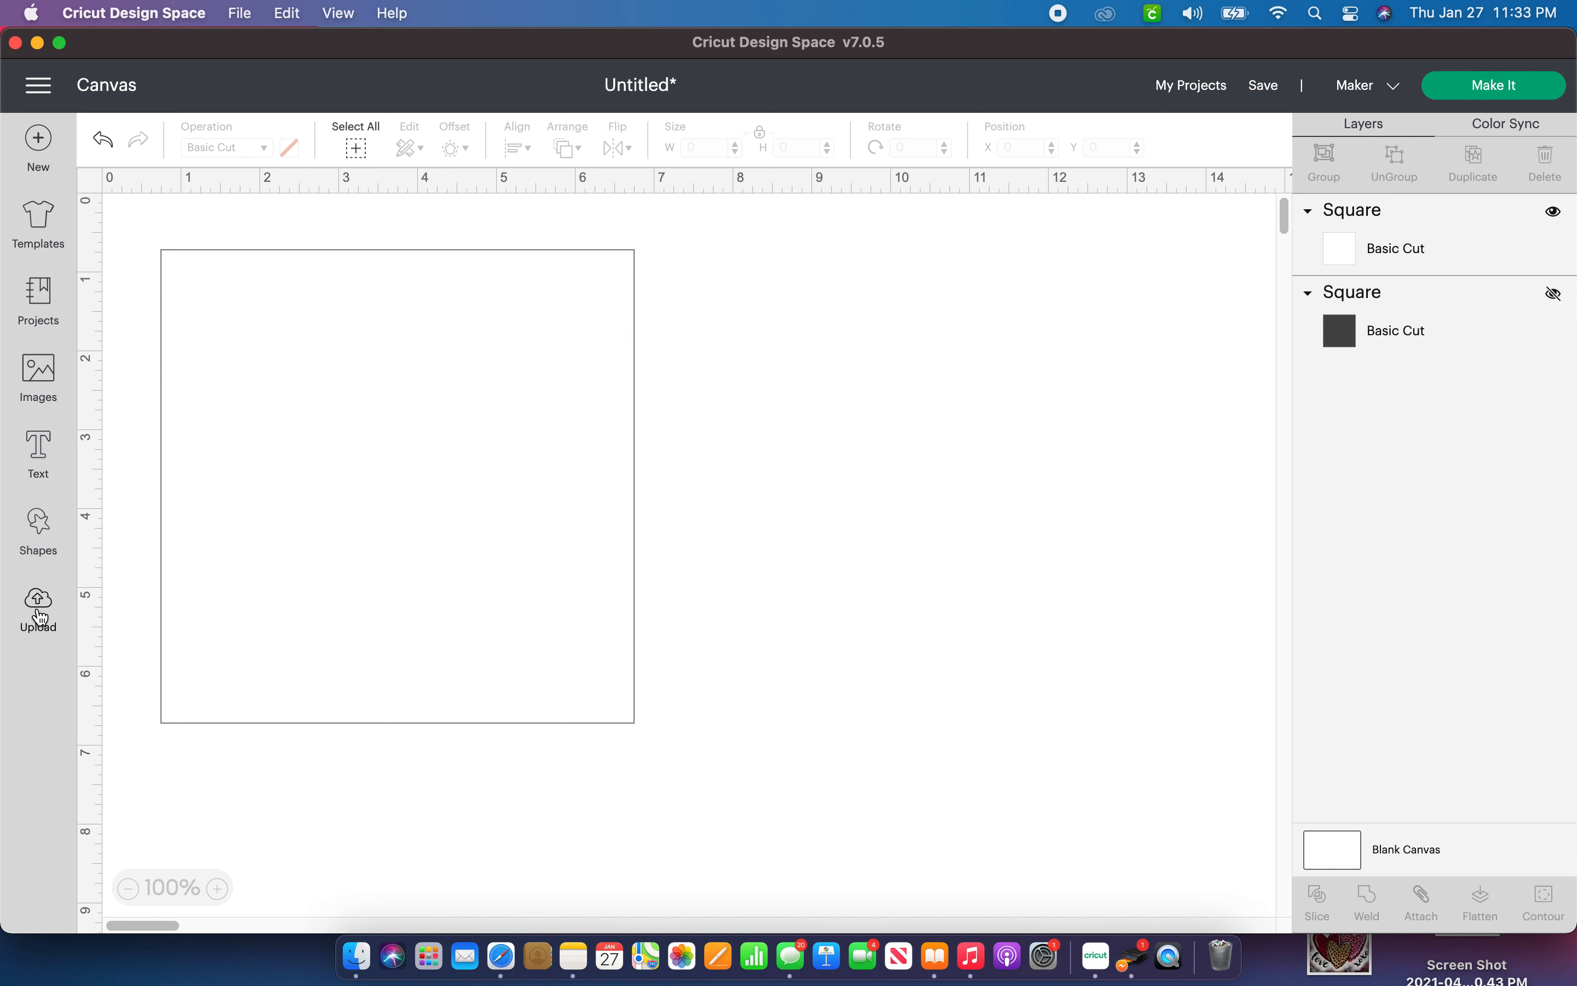
Search the image library for "hearts" and add the dark red, hand-drawn outline heart to the canvas.
click(39, 376)
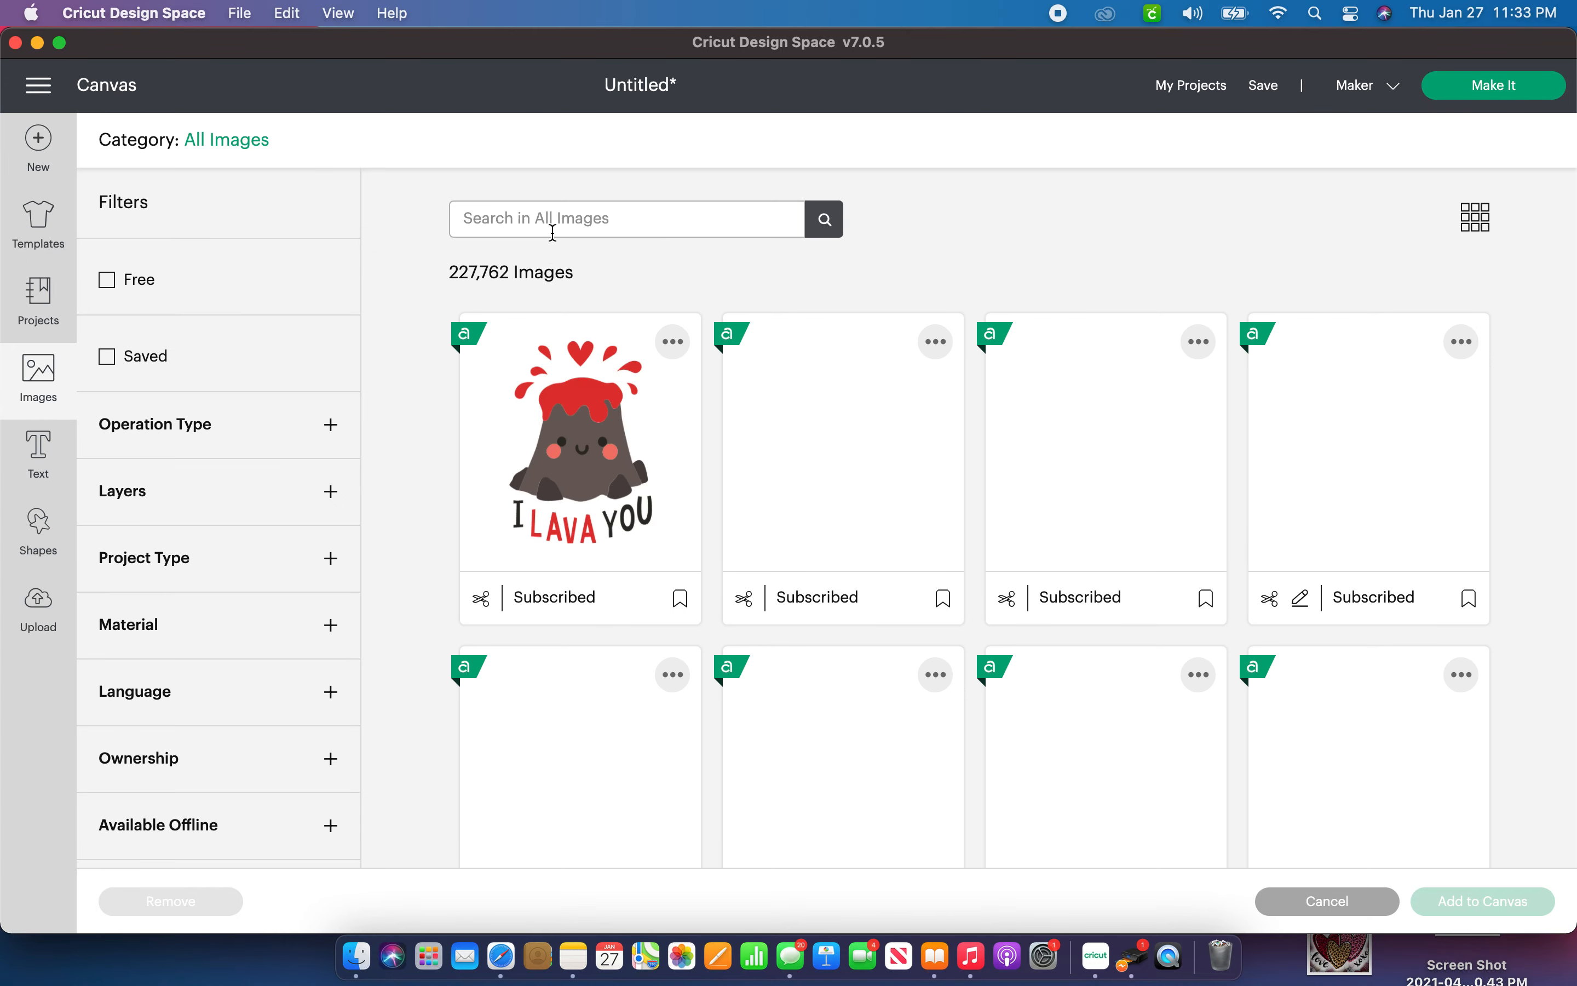
click(540, 234)
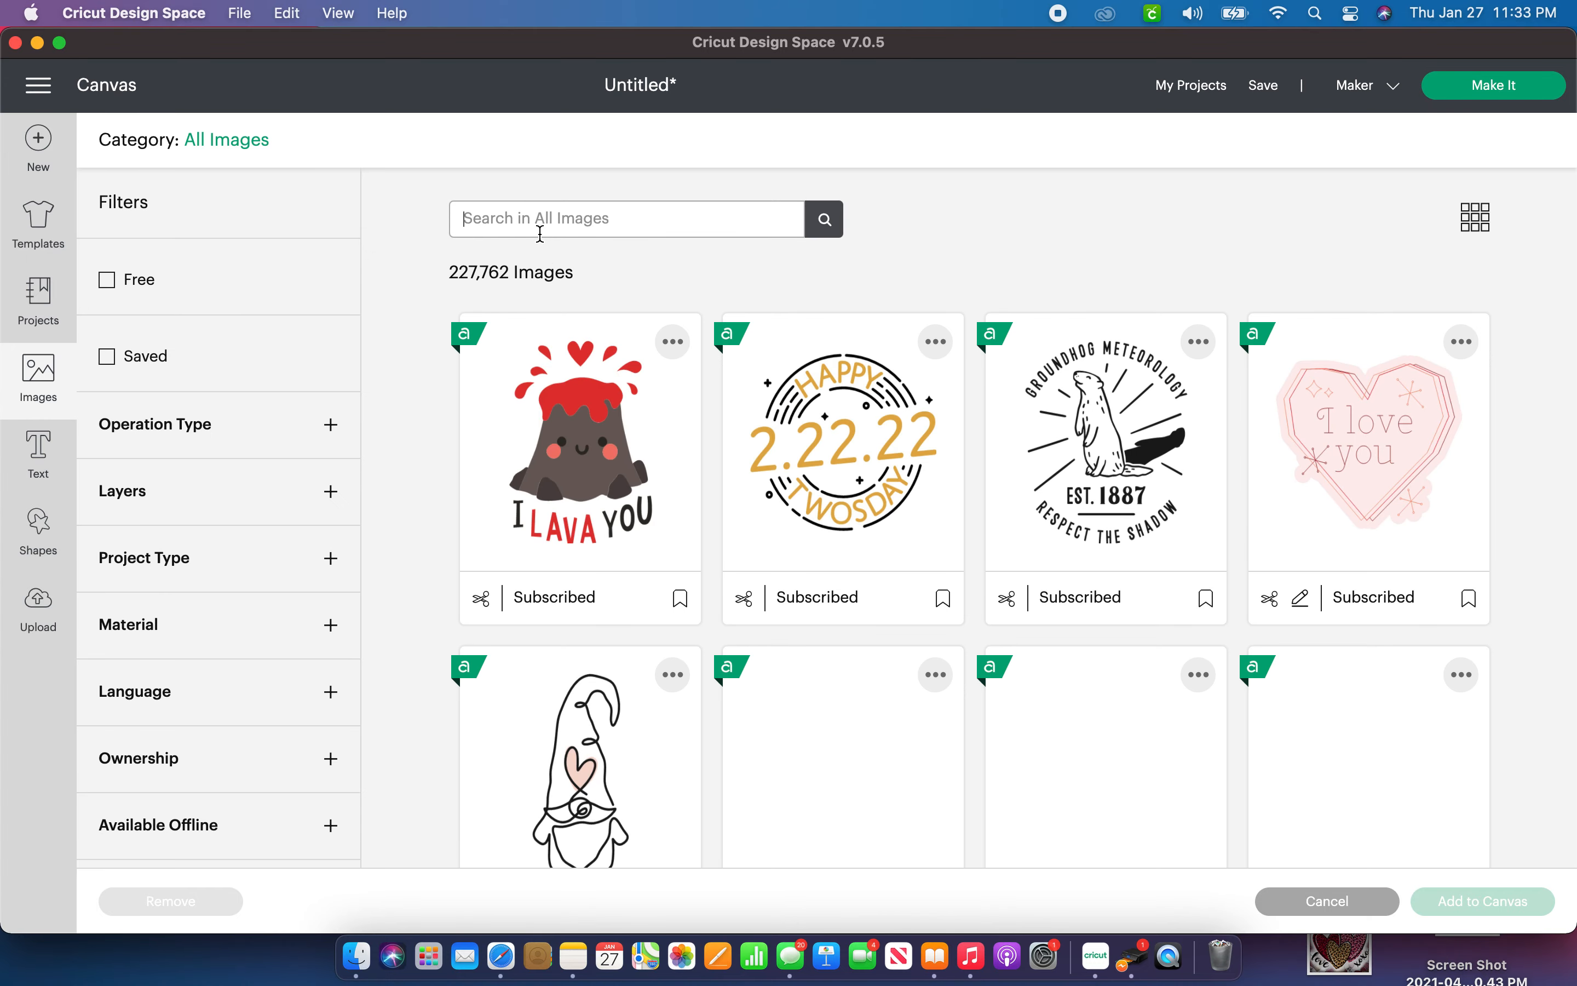
text(hearts)
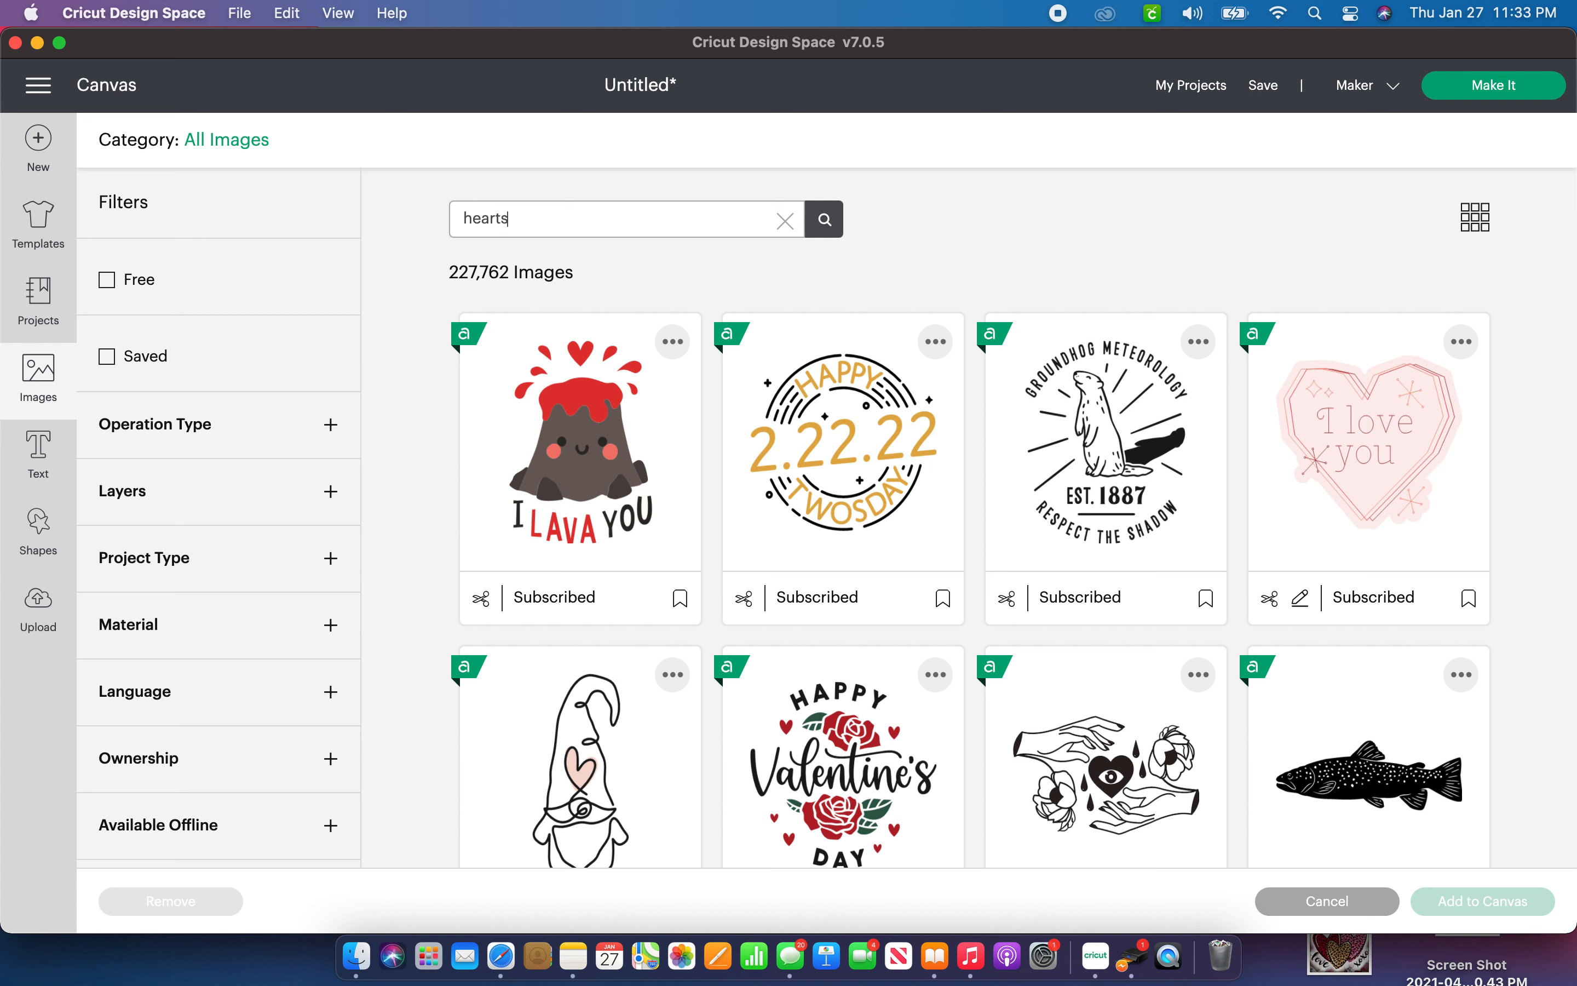
key(Return)
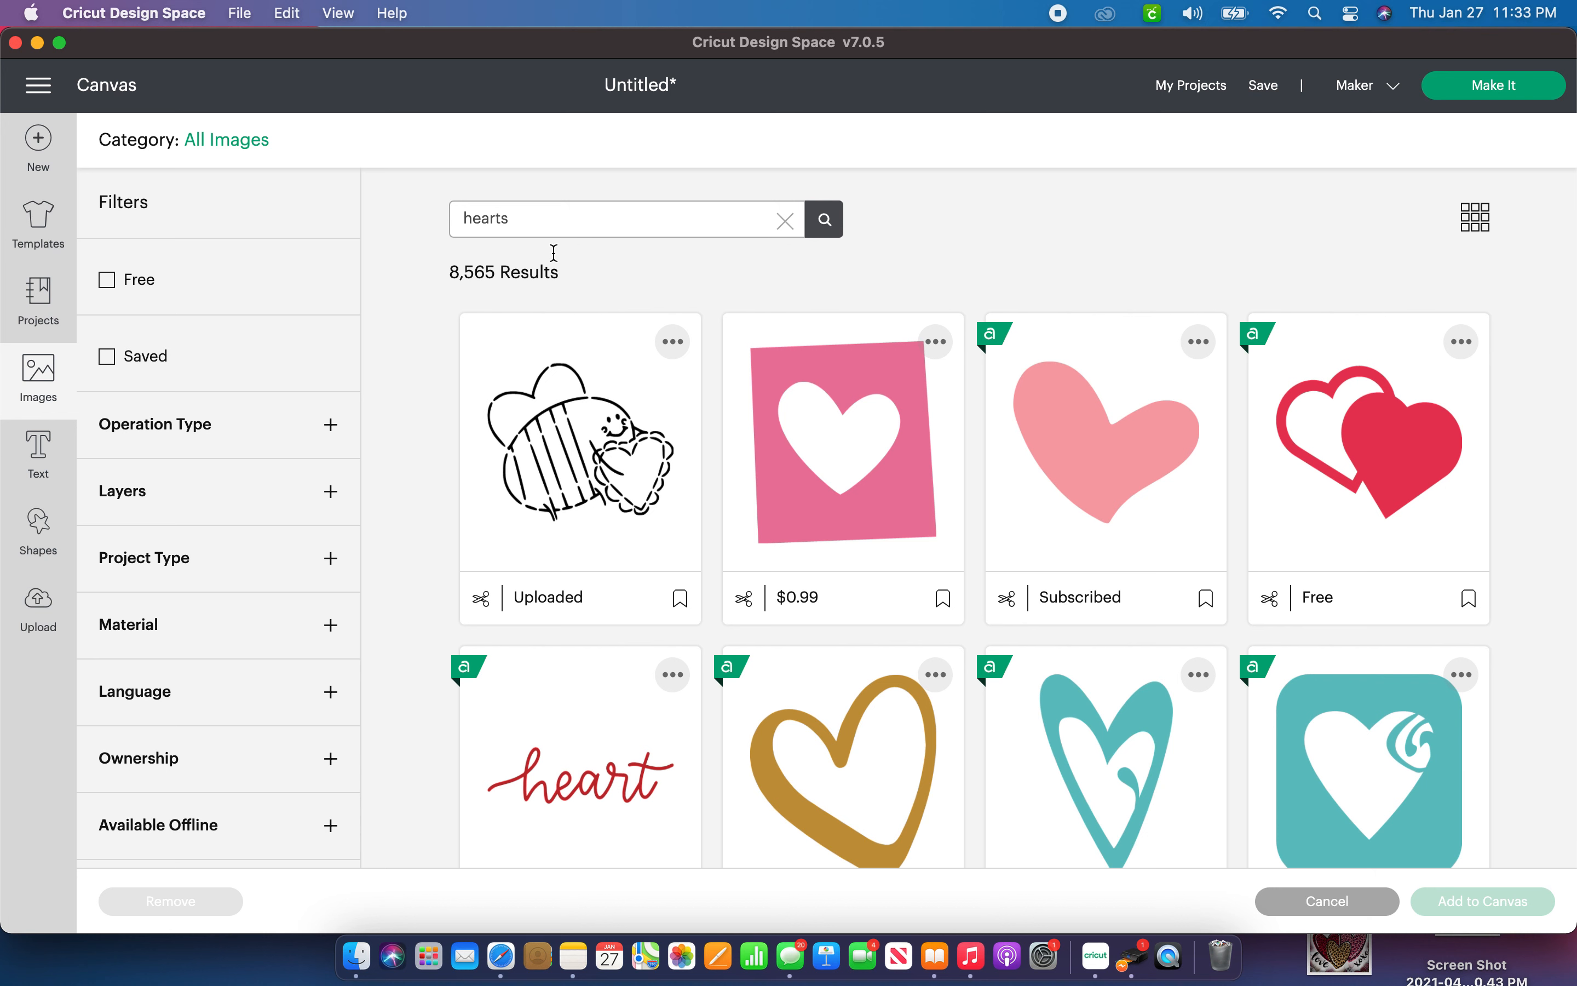
scroll(925, 606, down, 5)
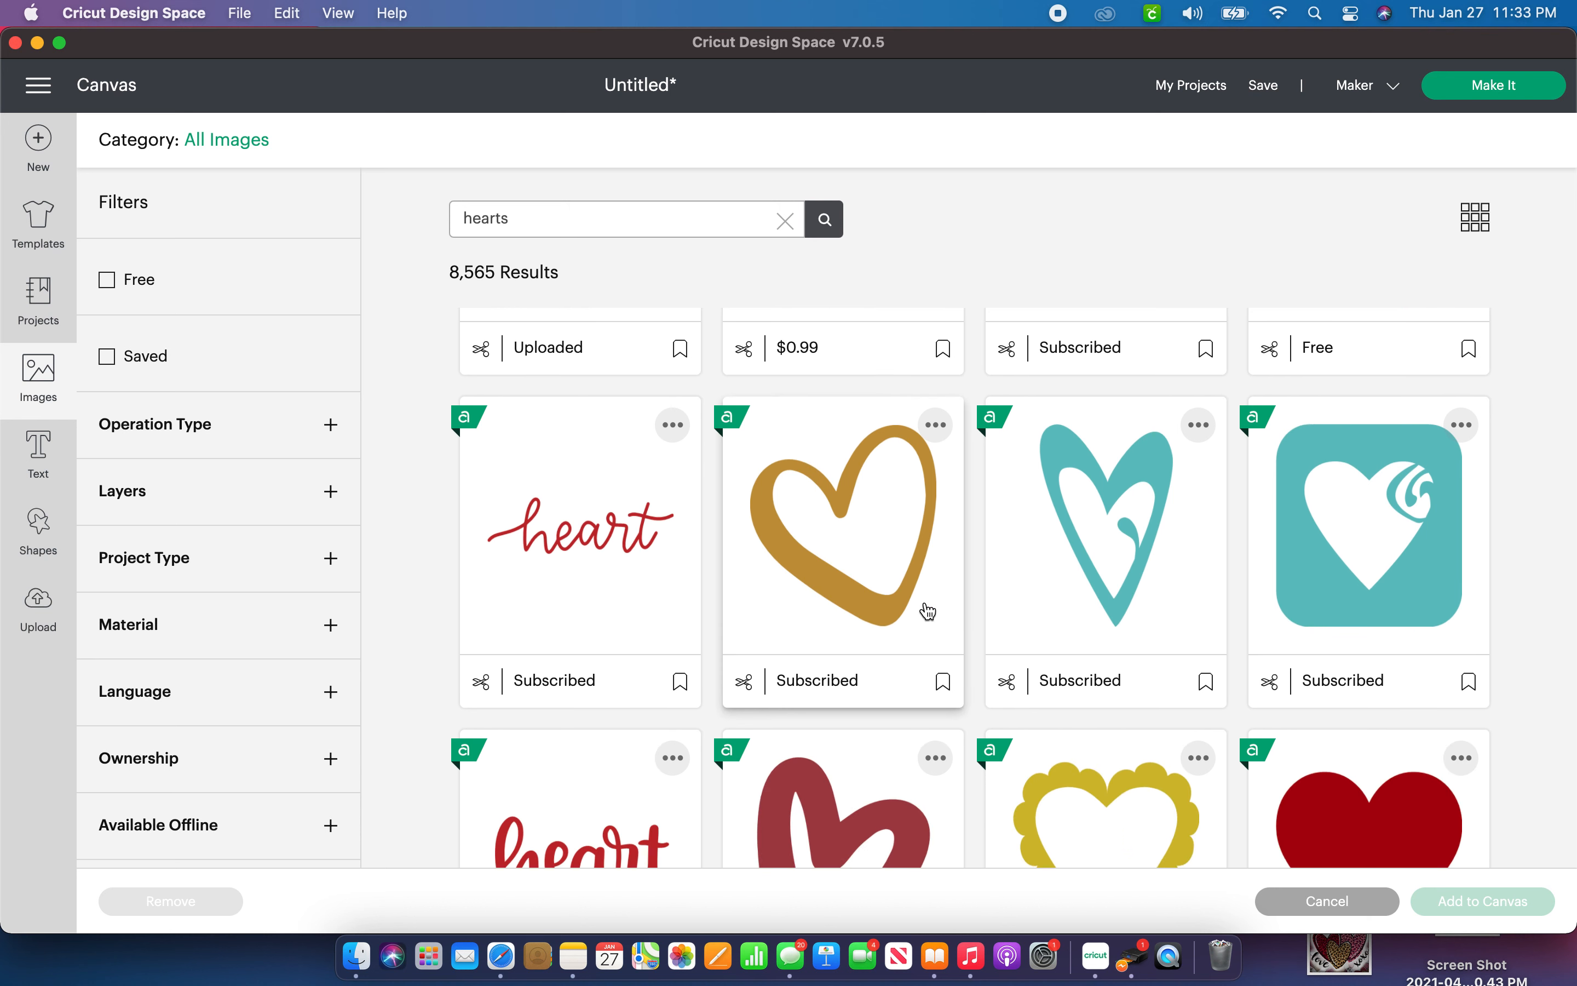
scroll(929, 610, down, 5)
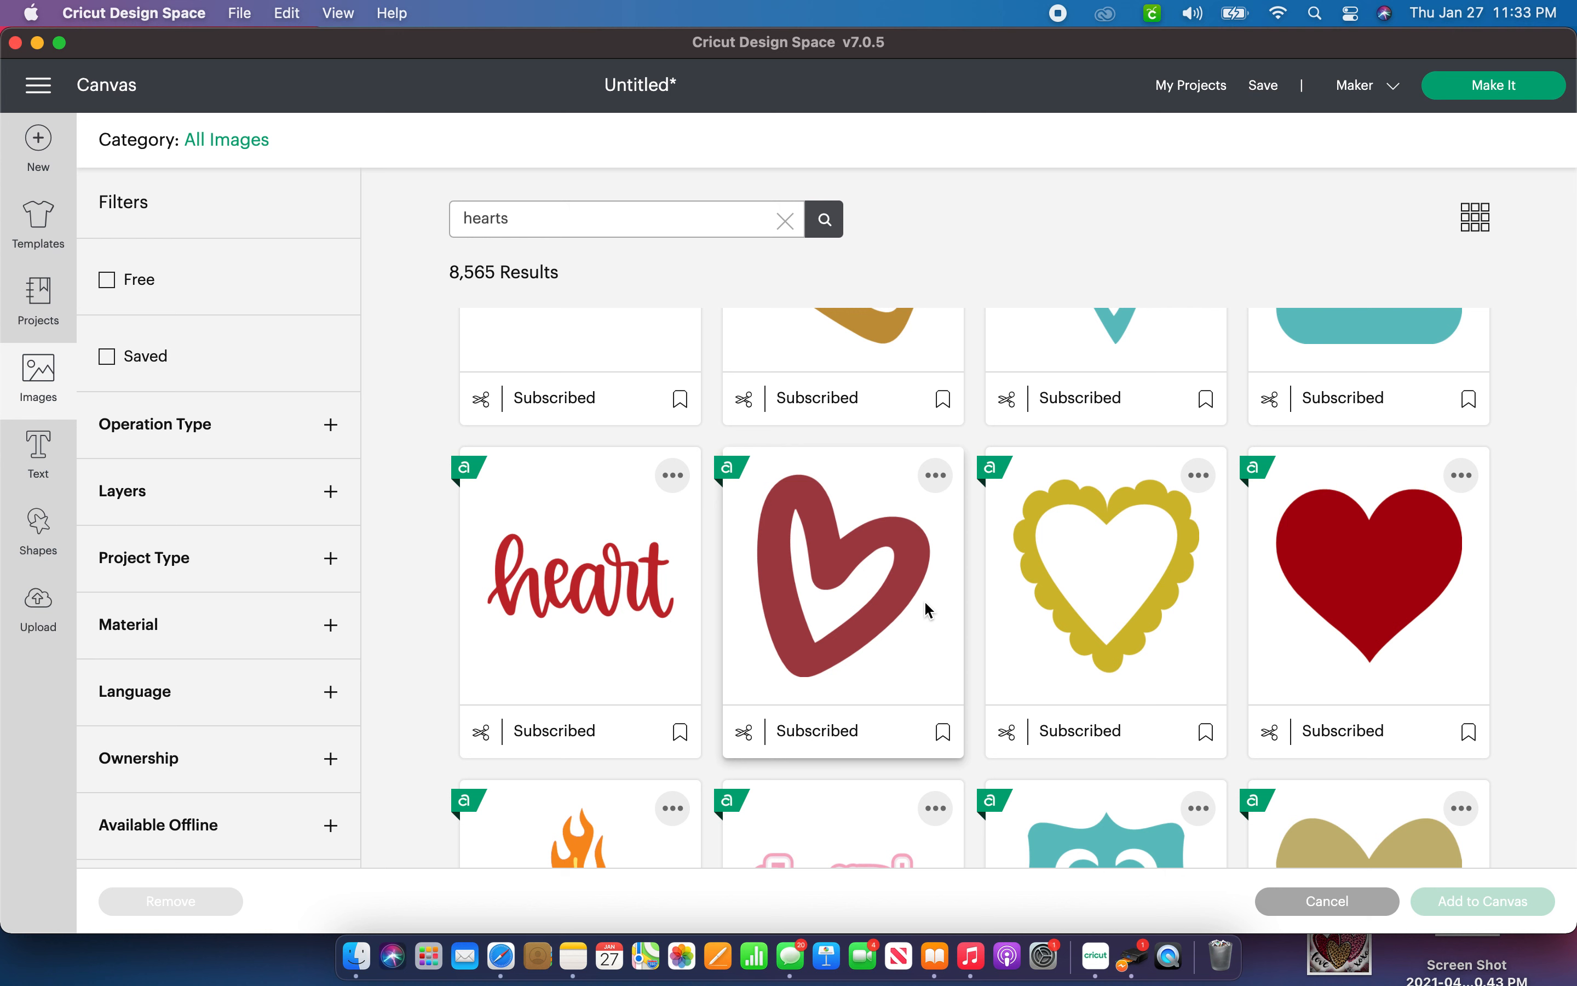
scroll(929, 611, down, 3)
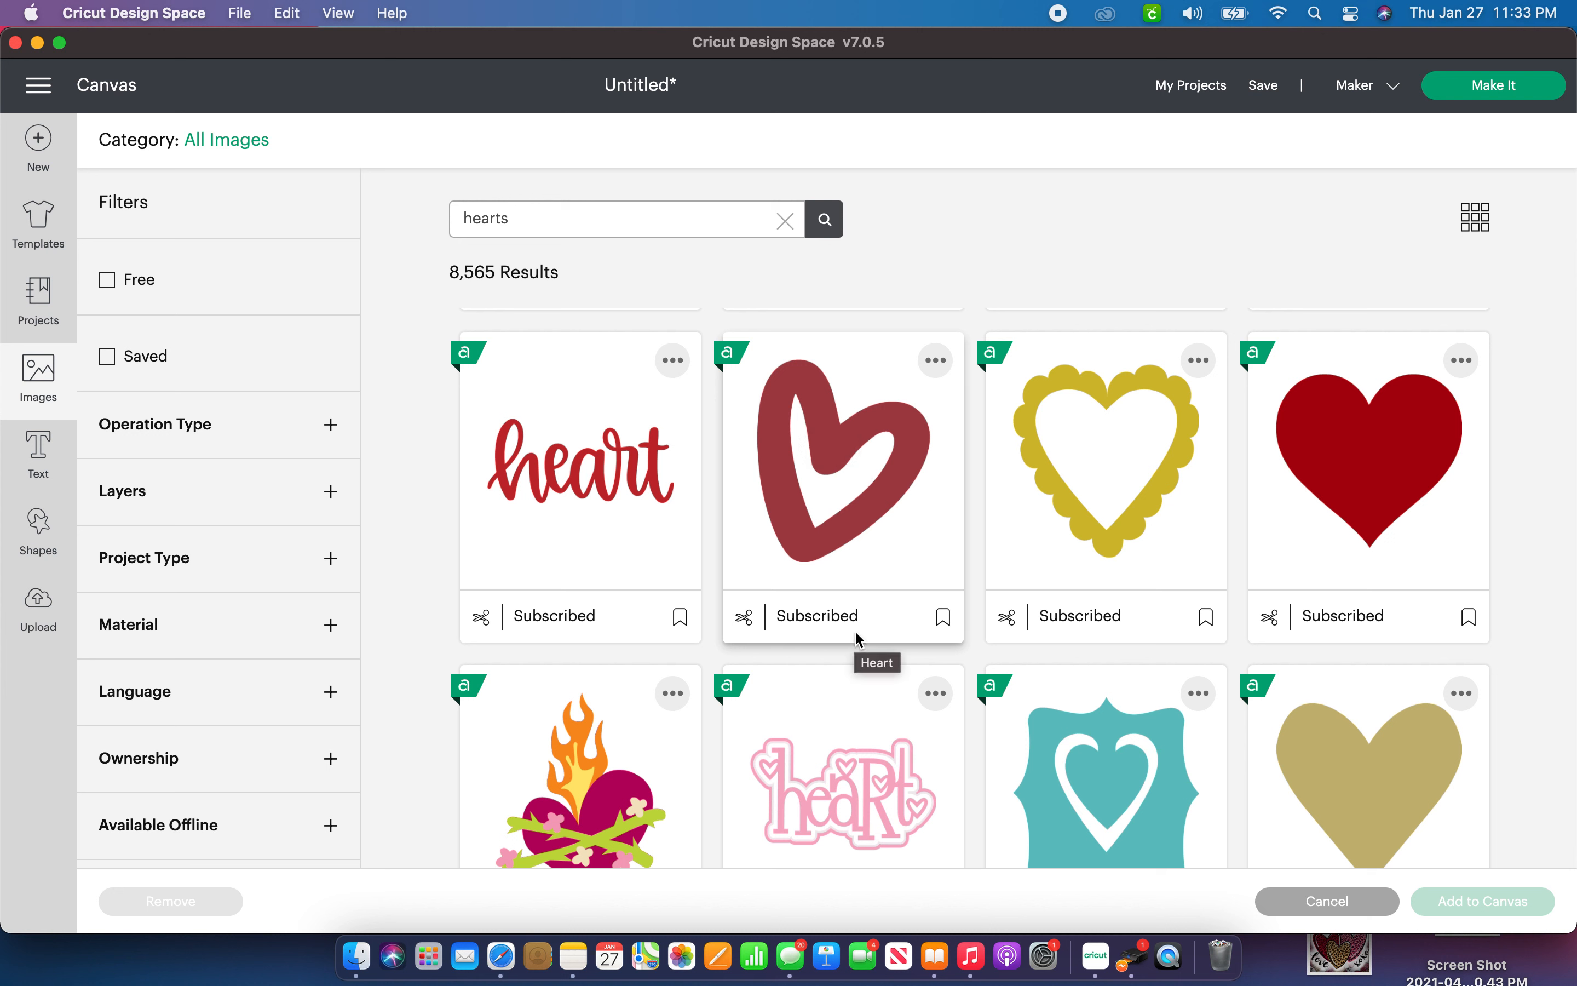
scroll(1297, 780, down, 2)
scroll(1297, 780, down, 10)
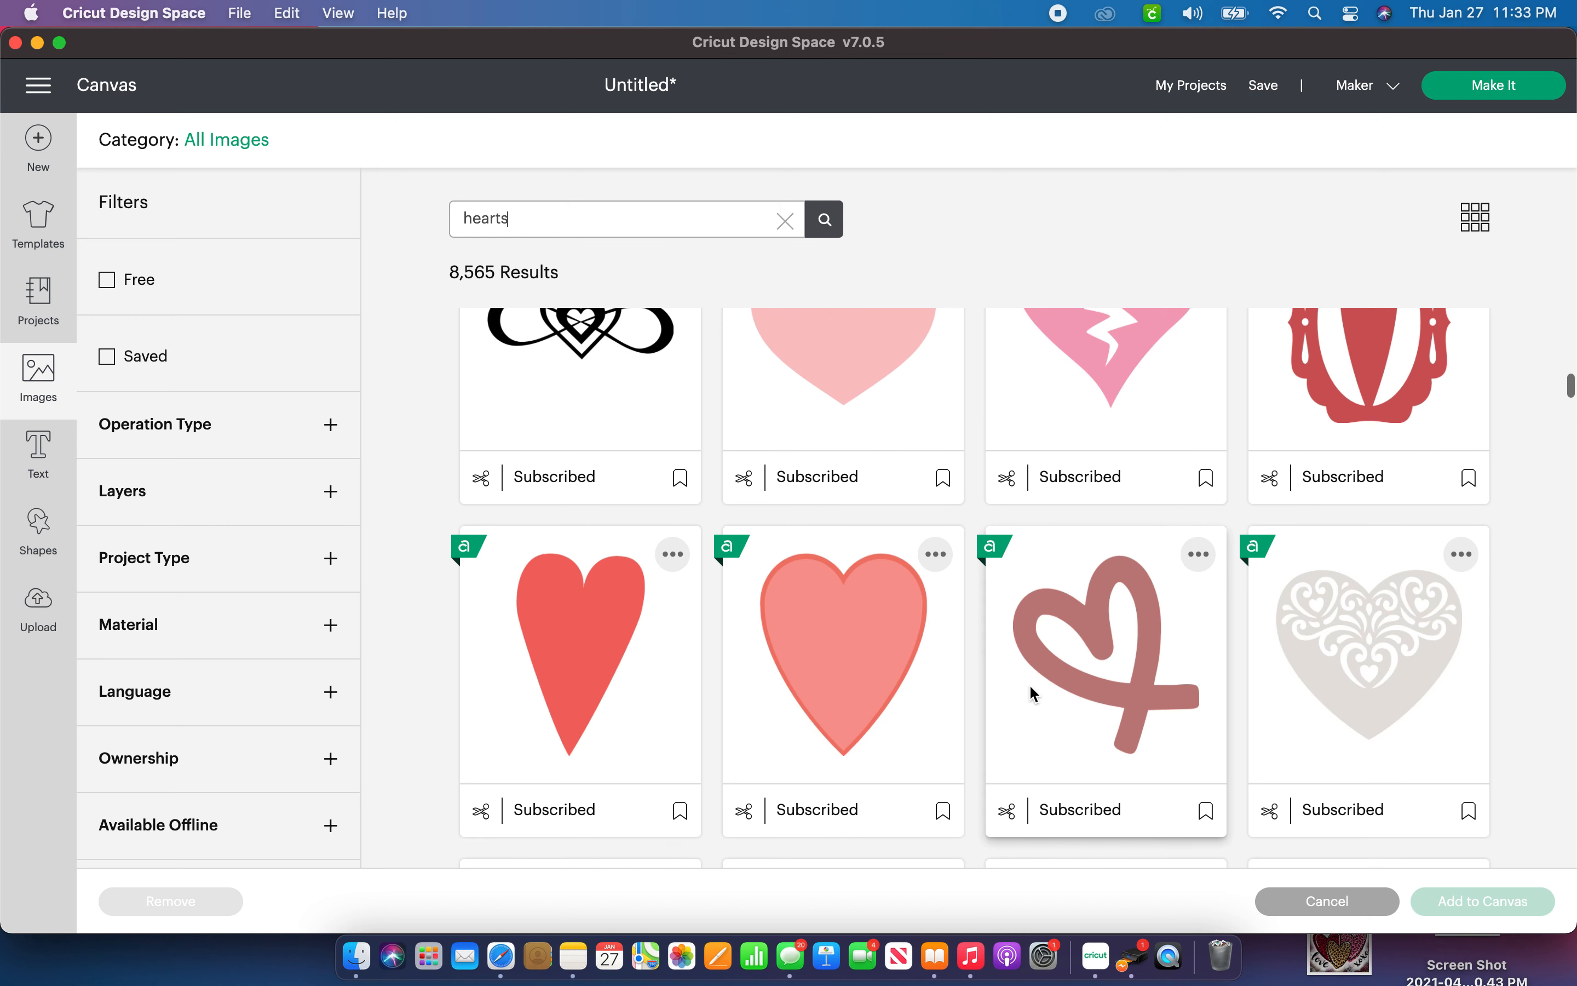
scroll(982, 581, up, 10)
click(899, 530)
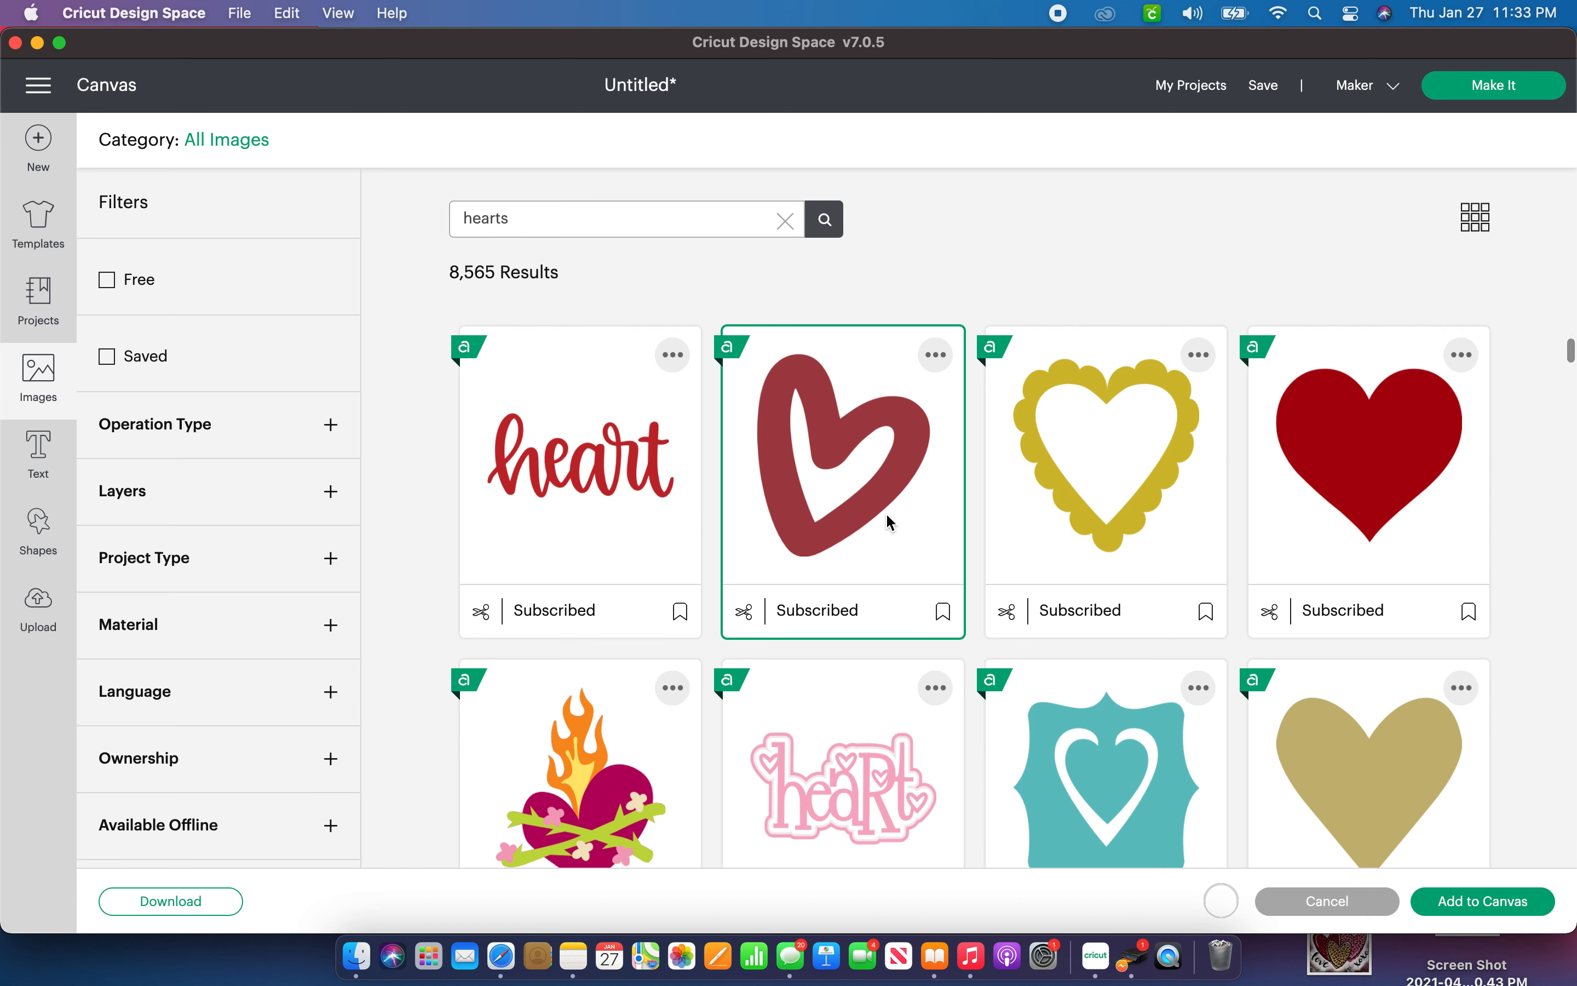
click(1511, 903)
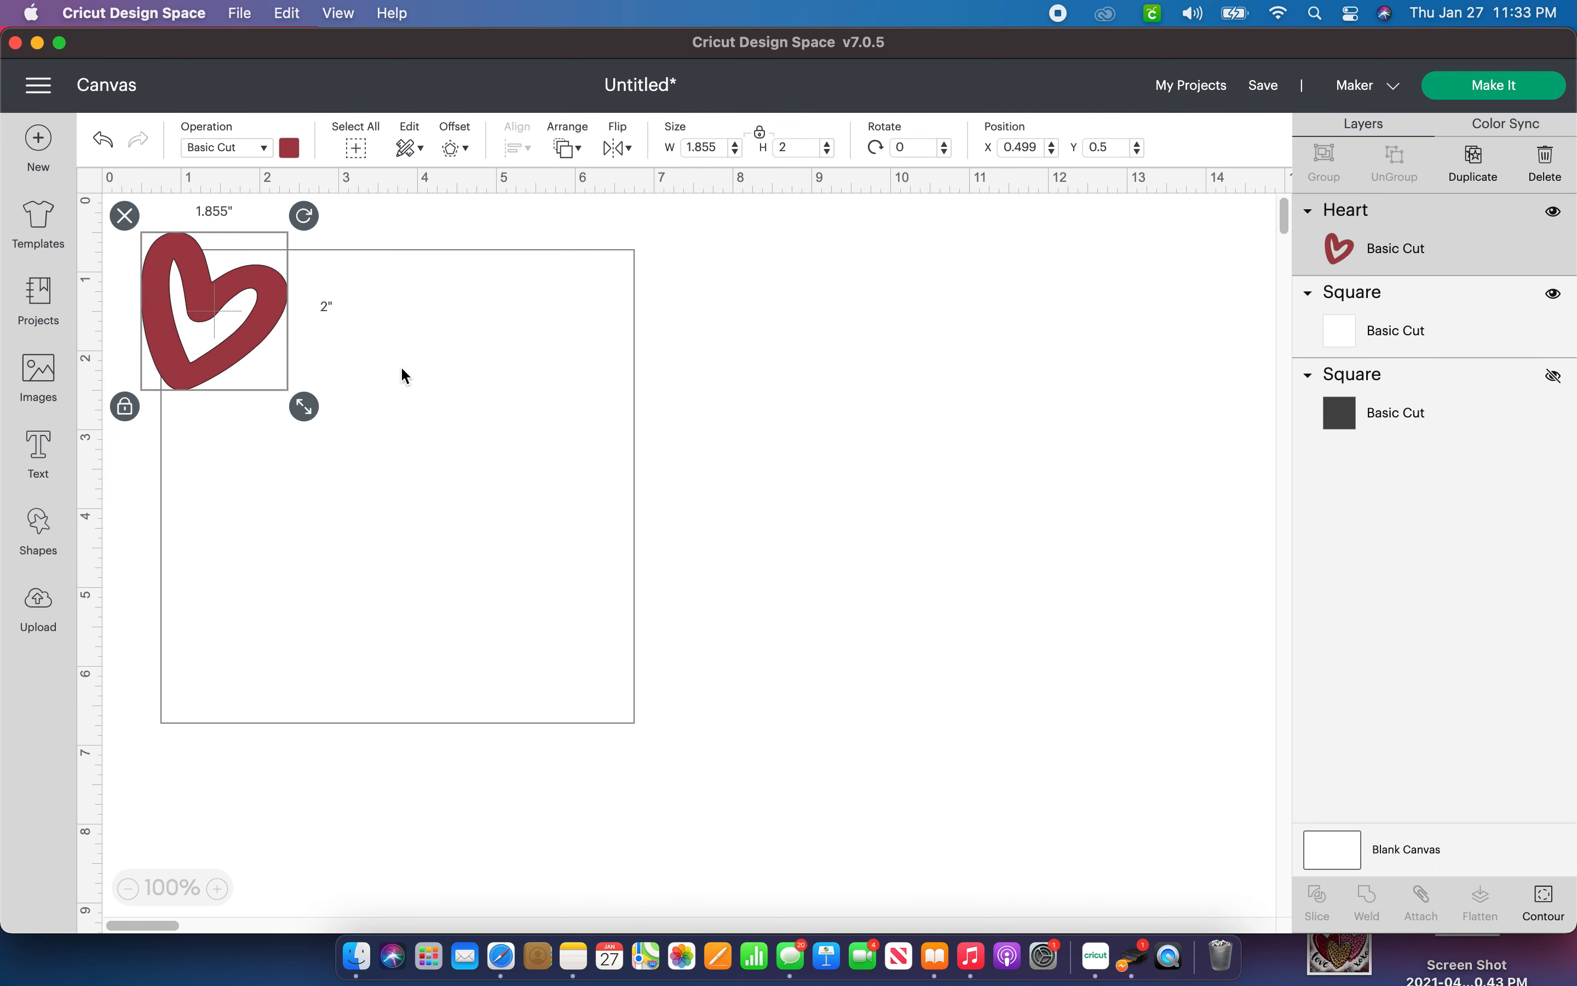
Set the heart's width to 0.7 inches and place it just inside the white square's upper-left corner.
drag(280, 367, 394, 428)
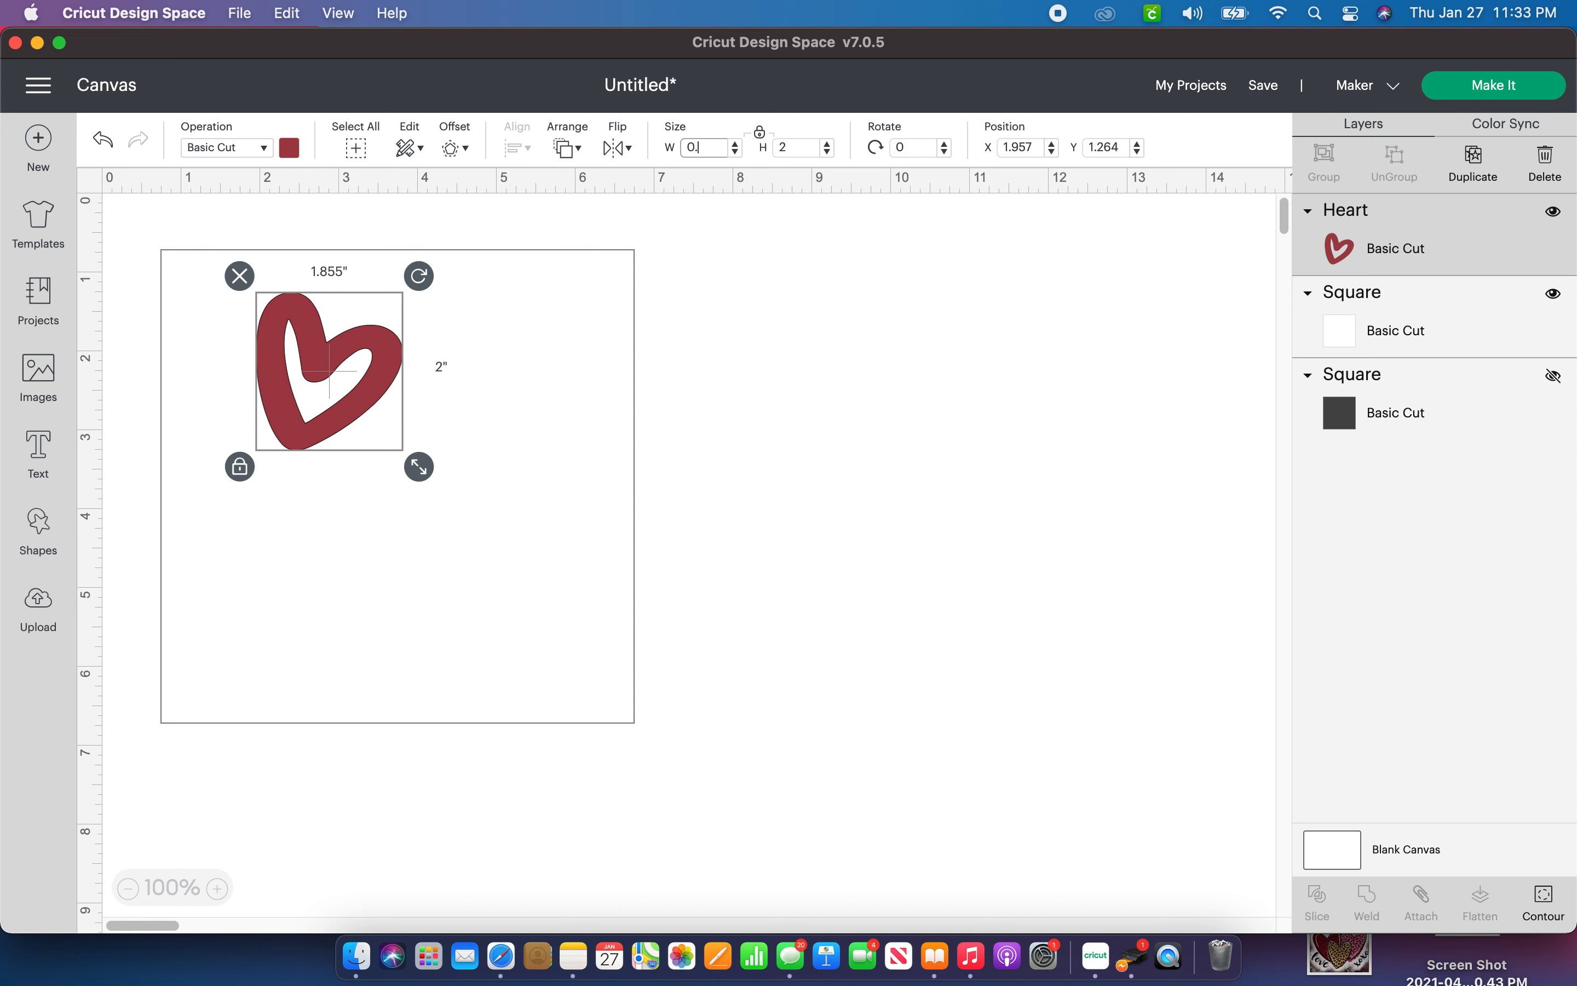
key(Return)
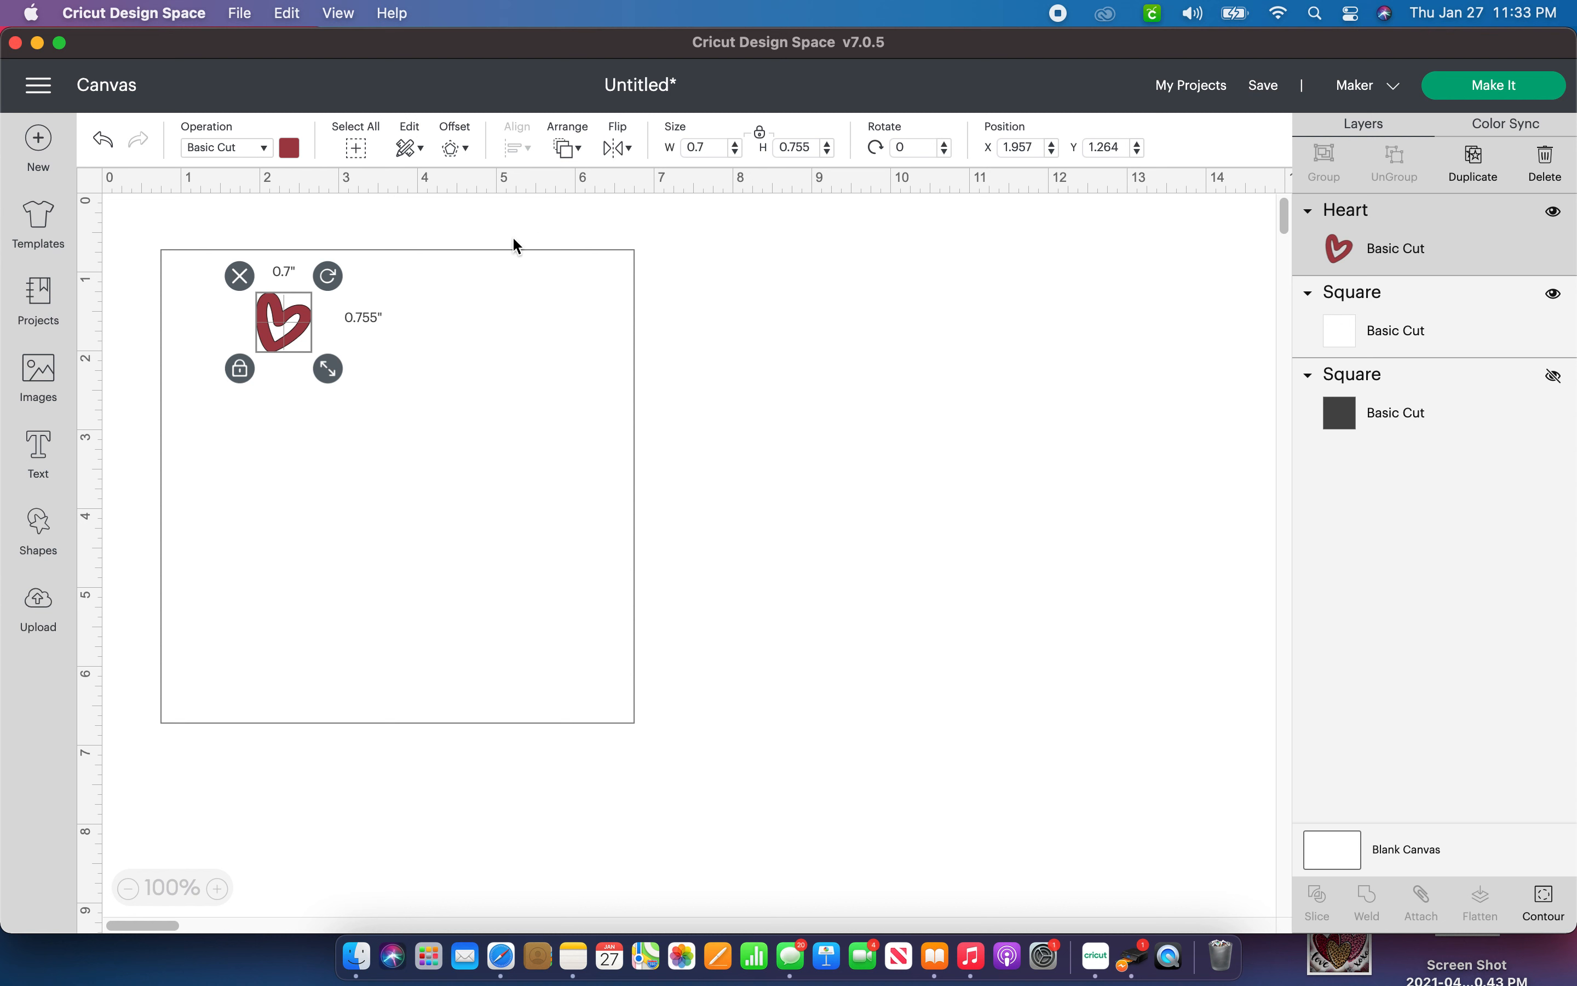
drag(292, 346, 230, 328)
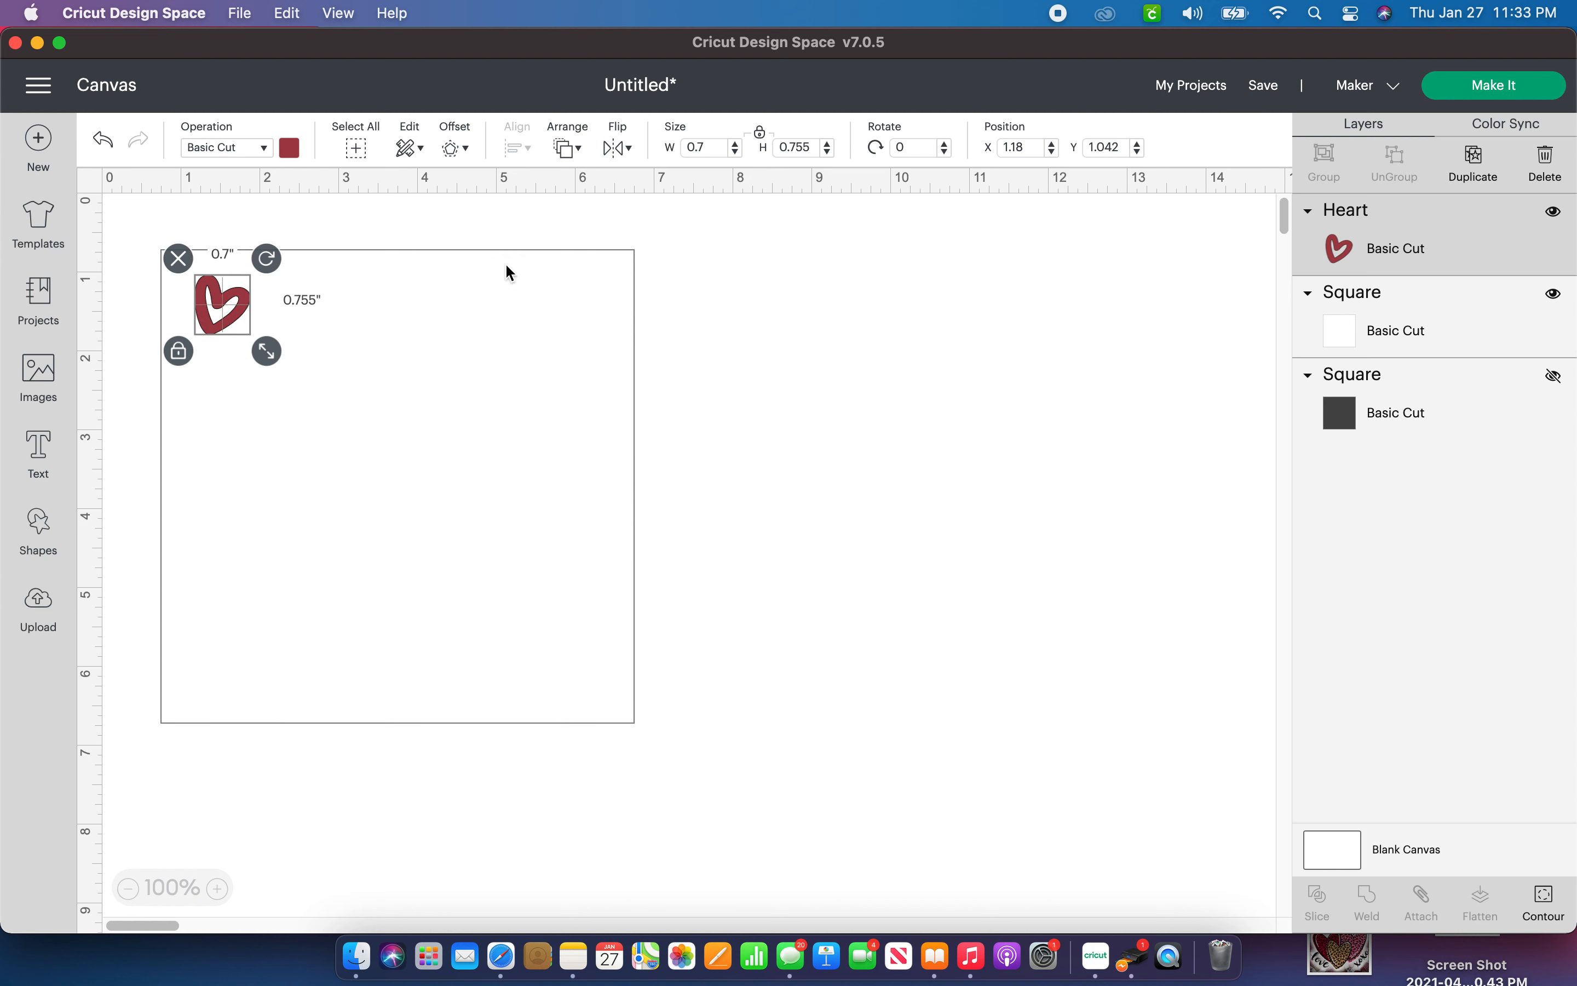
drag(230, 321, 224, 316)
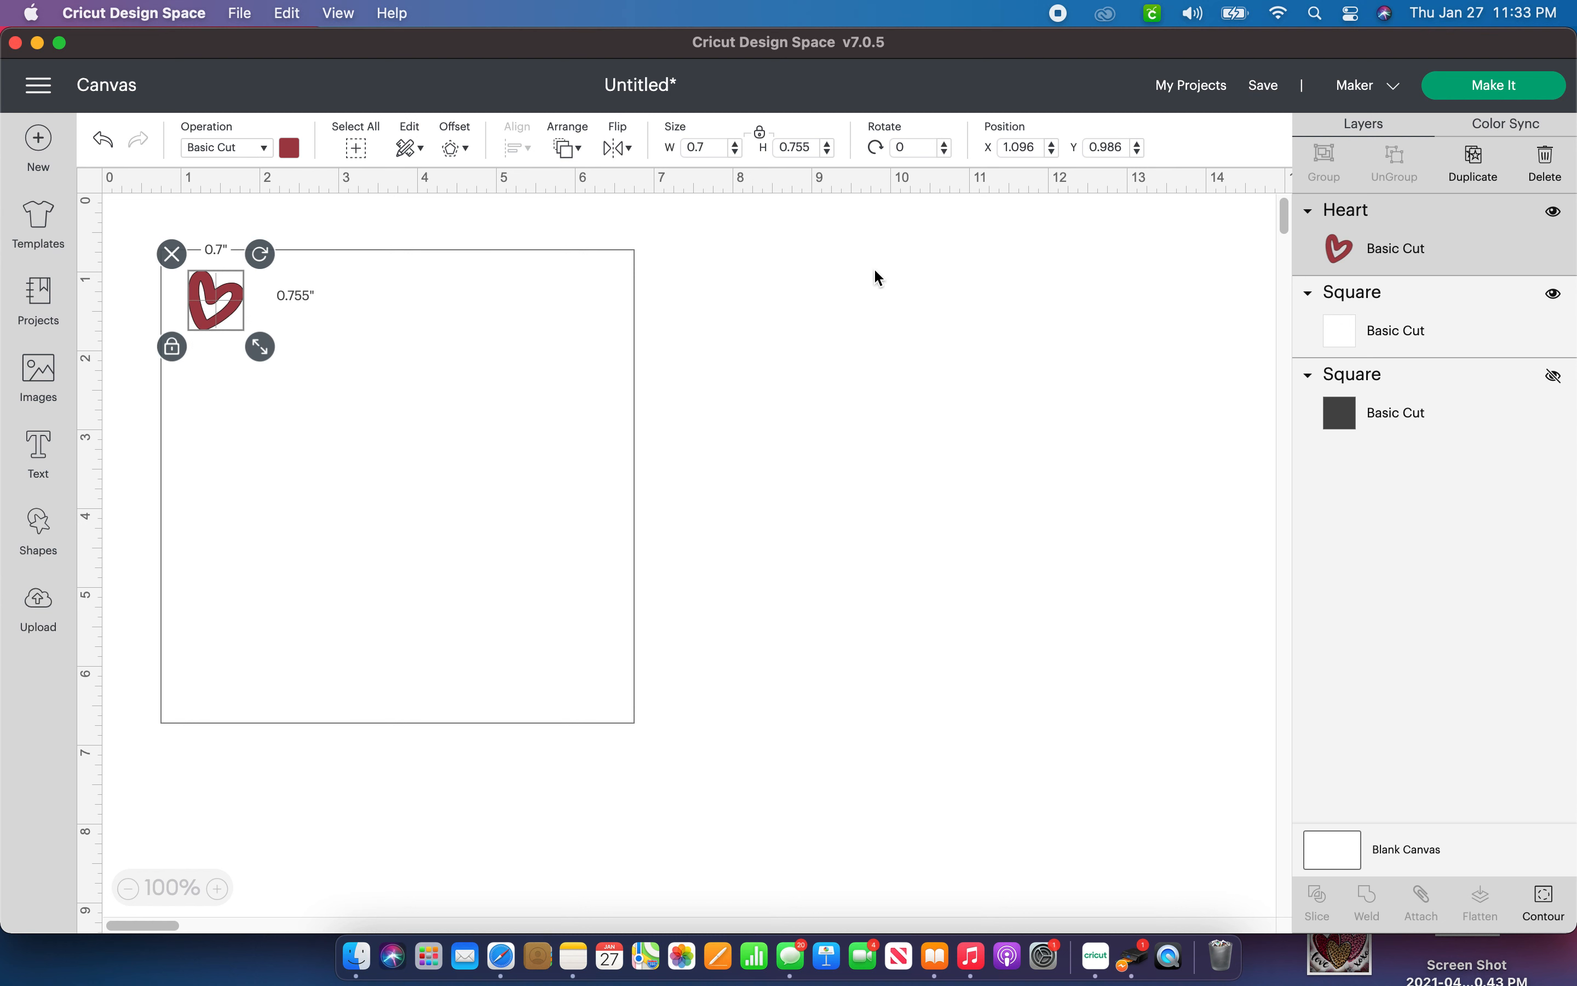
Duplicate the small heart five times.
click(1482, 170)
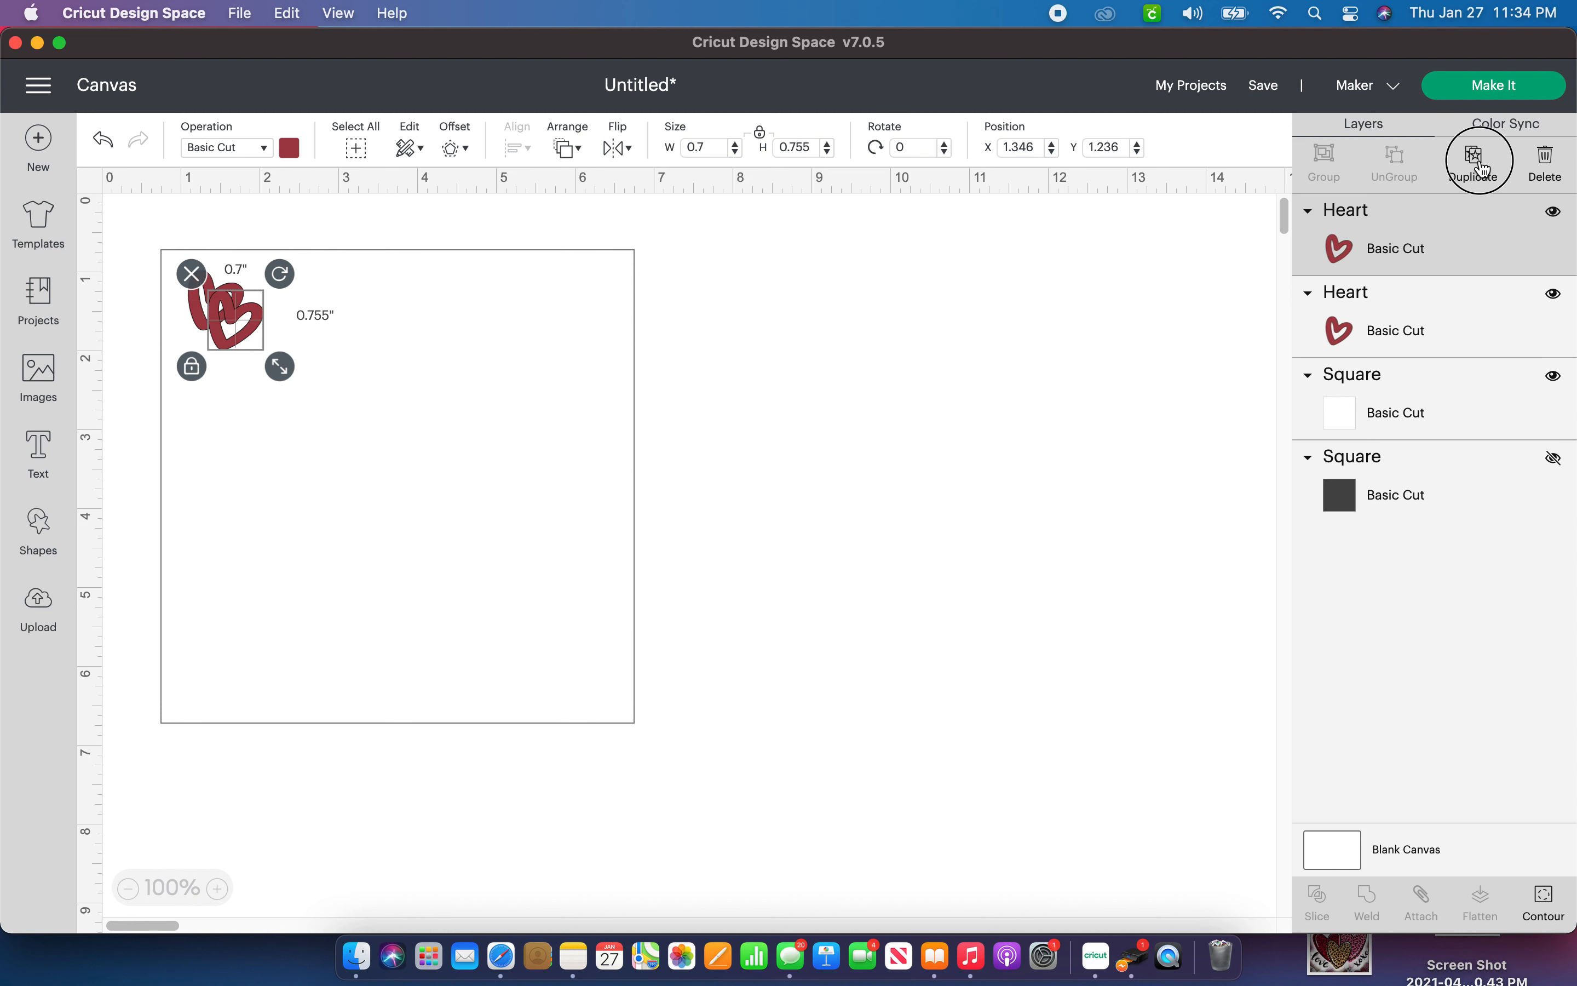
click(1482, 170)
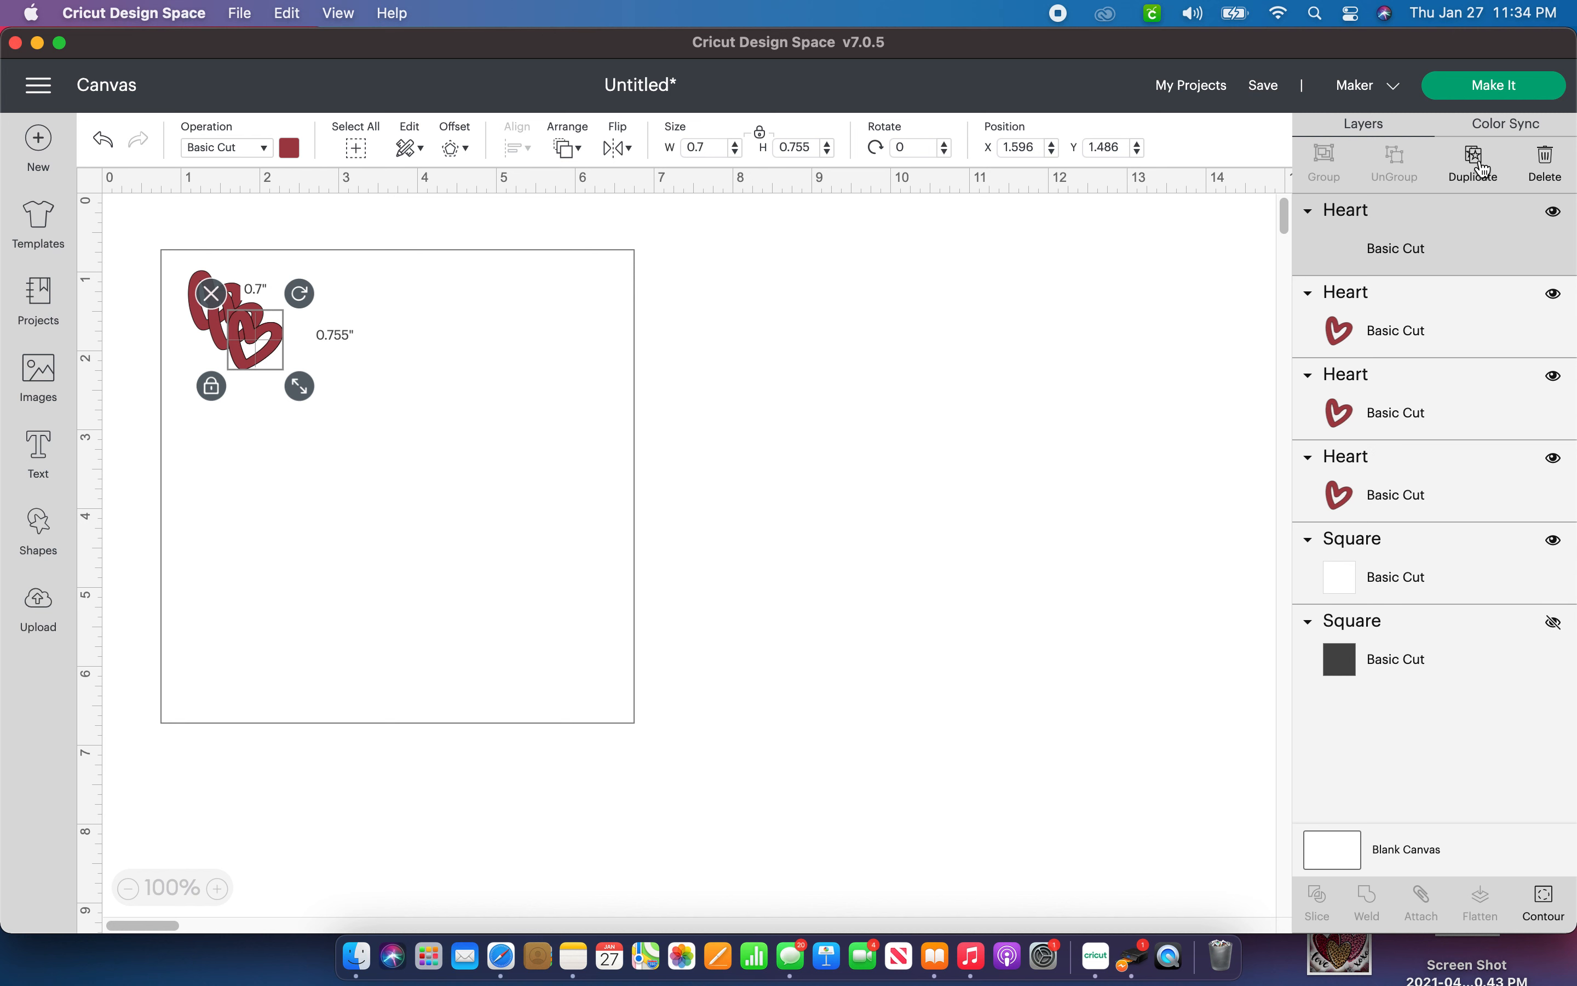
click(1483, 170)
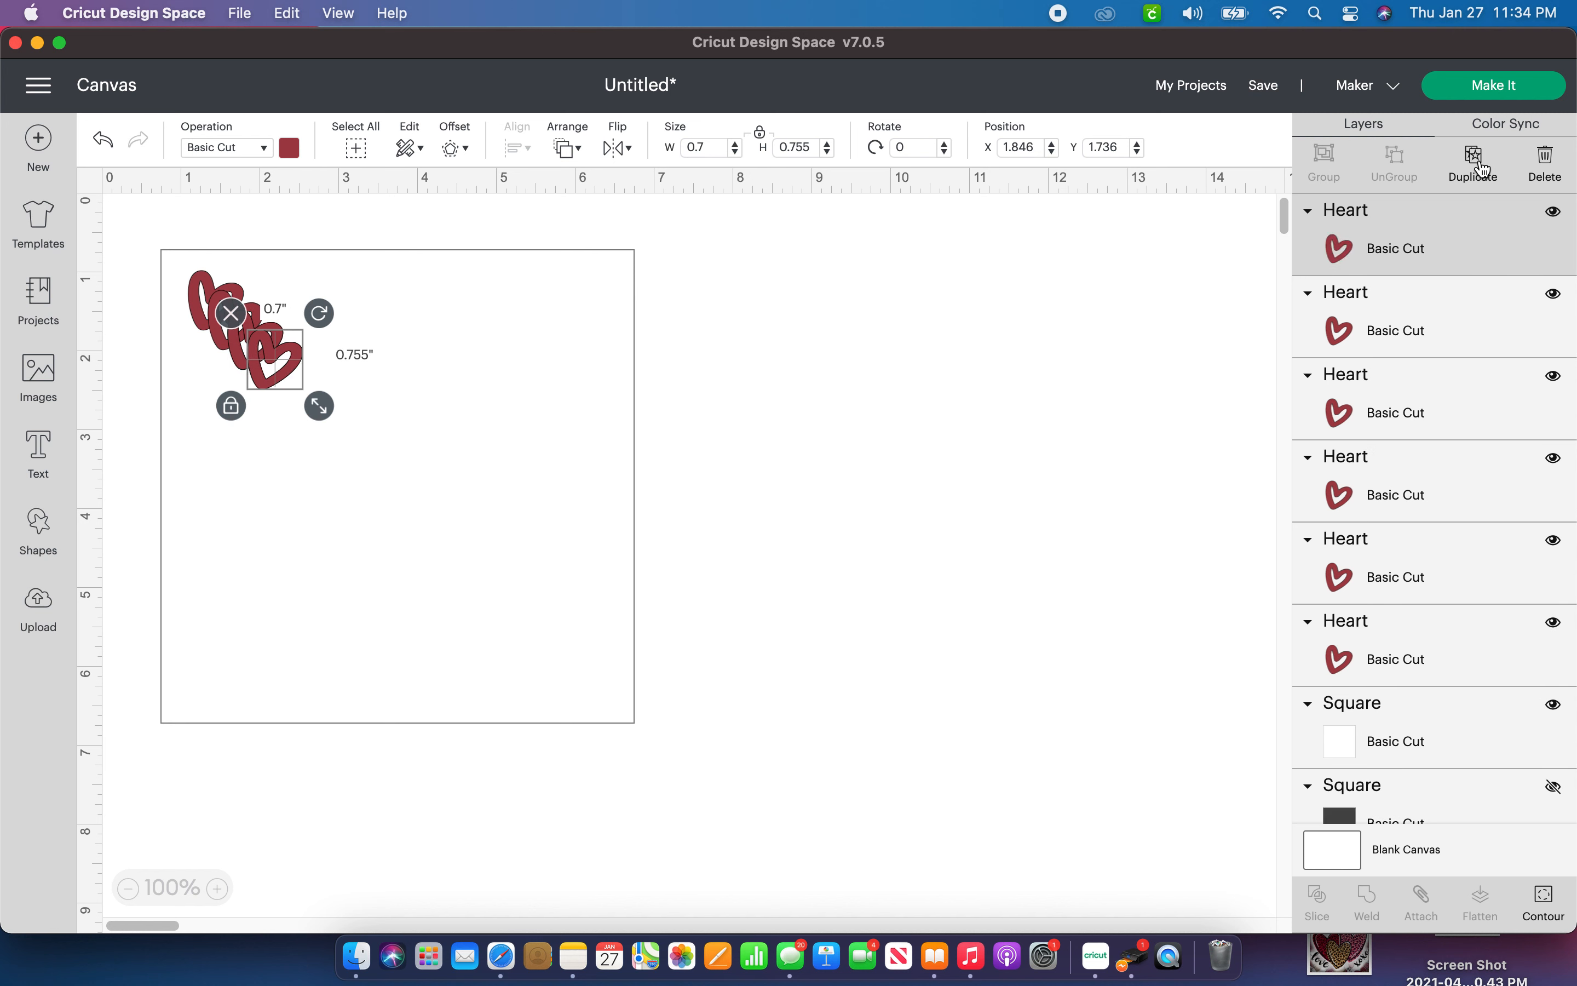
Spread the heart copies into a row of five along the white square's upper edge, deleting the surplus copy.
drag(281, 375, 572, 328)
drag(281, 374, 488, 319)
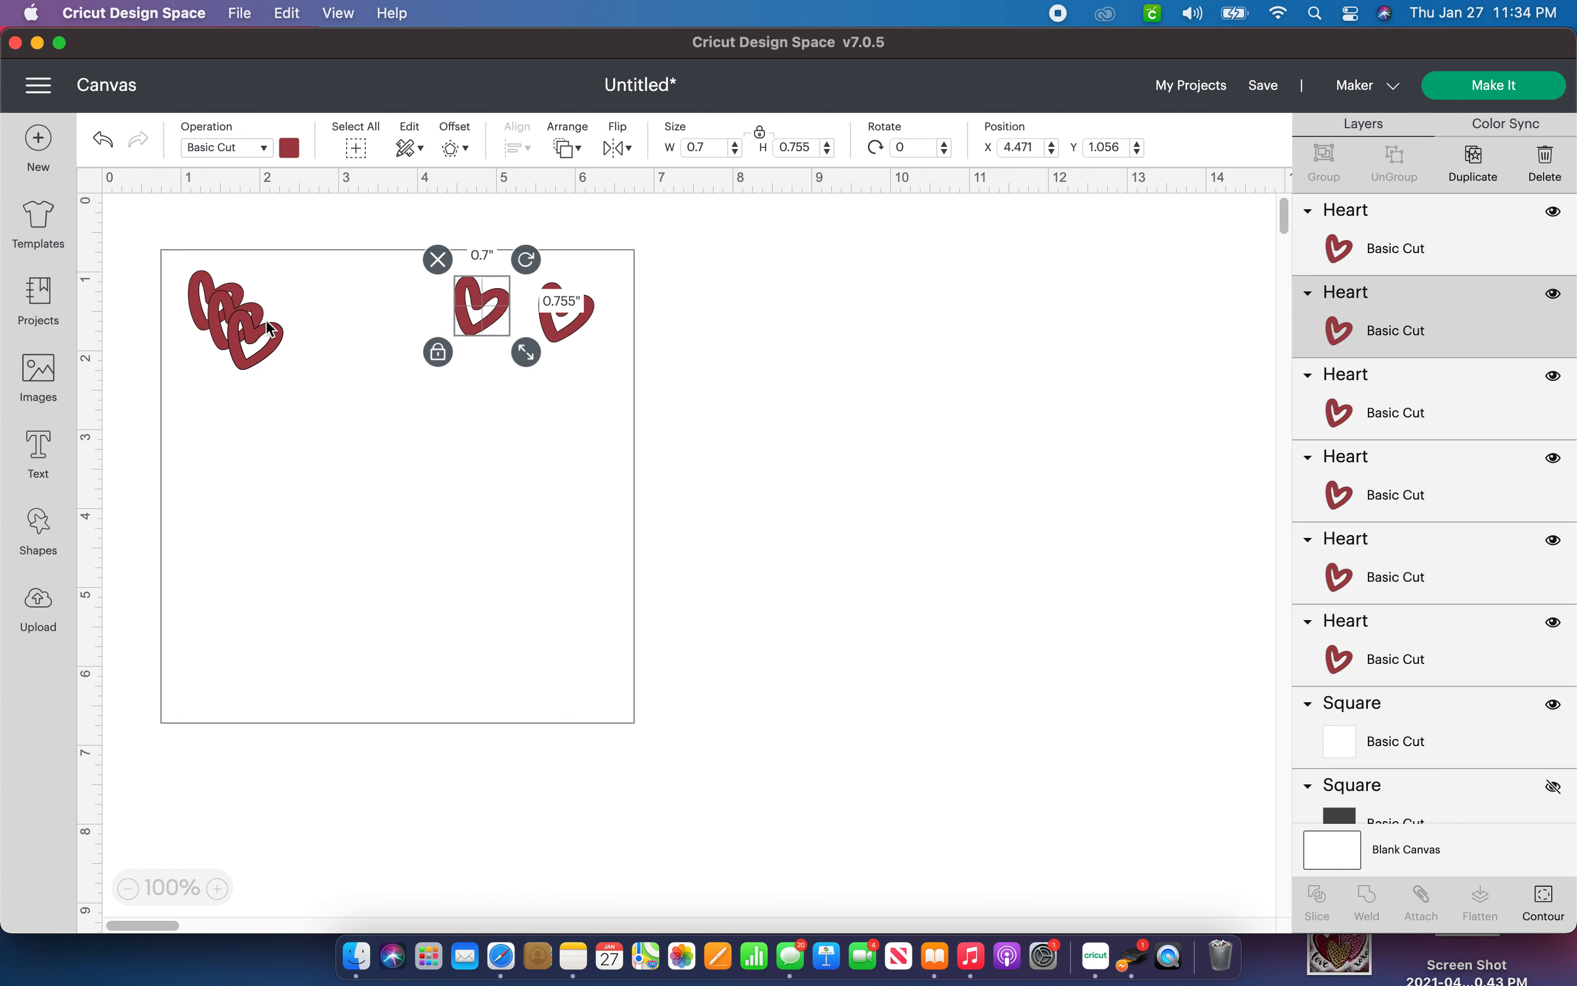
click(254, 351)
drag(254, 352, 404, 315)
click(254, 352)
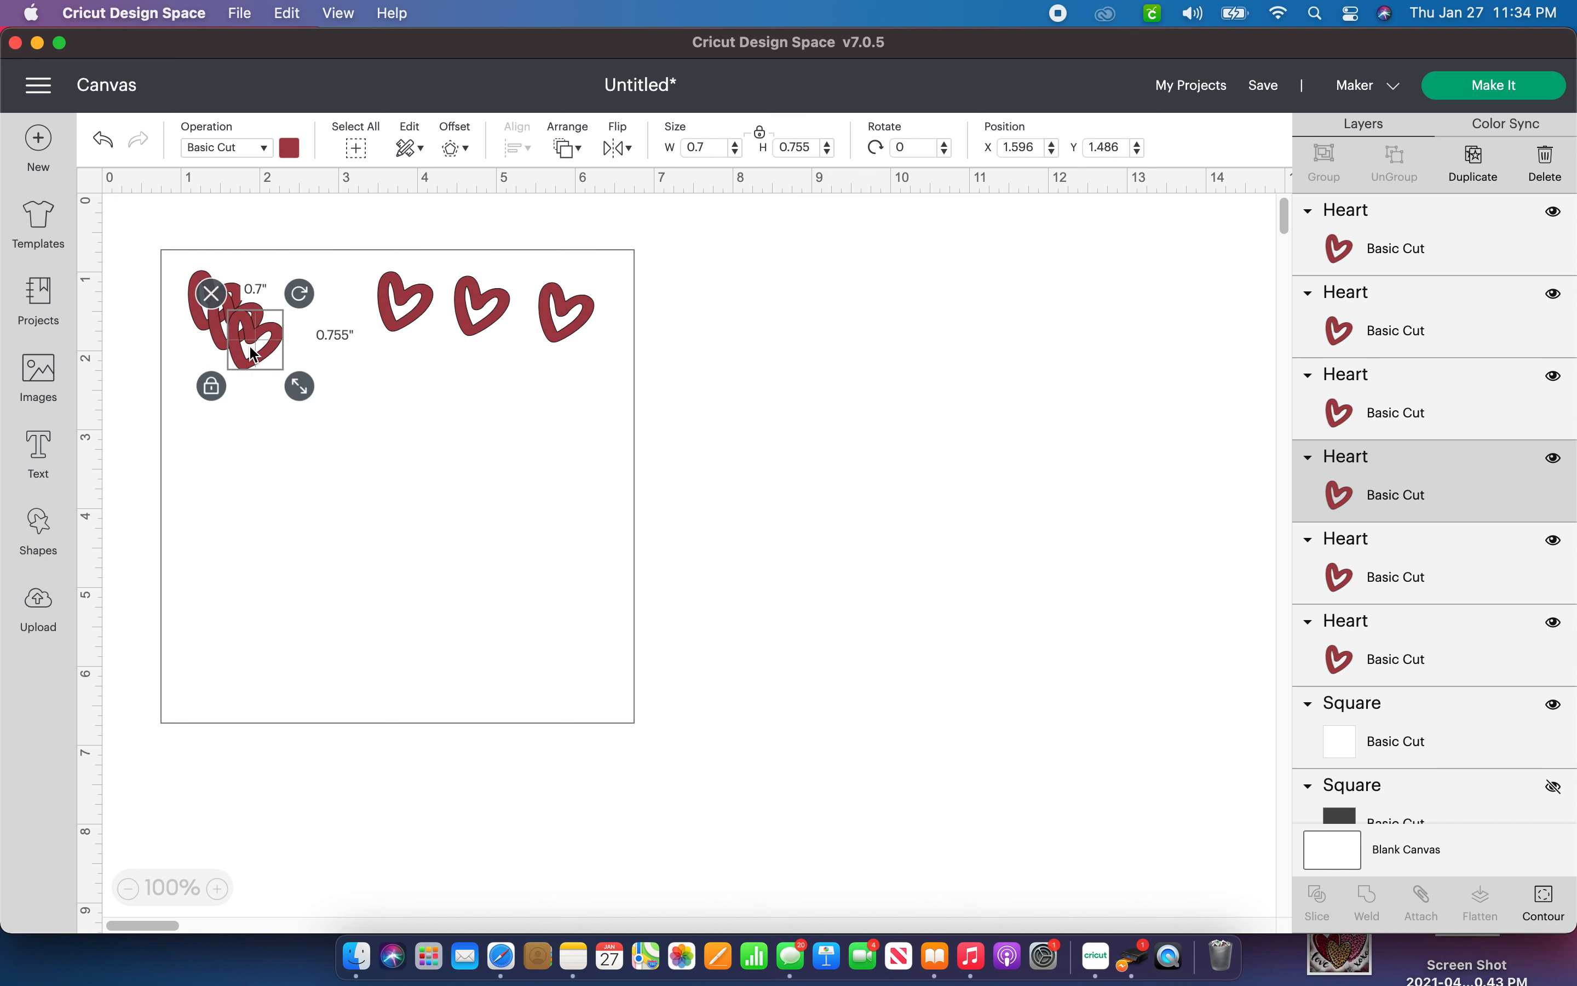
key(Delete)
drag(247, 332, 321, 312)
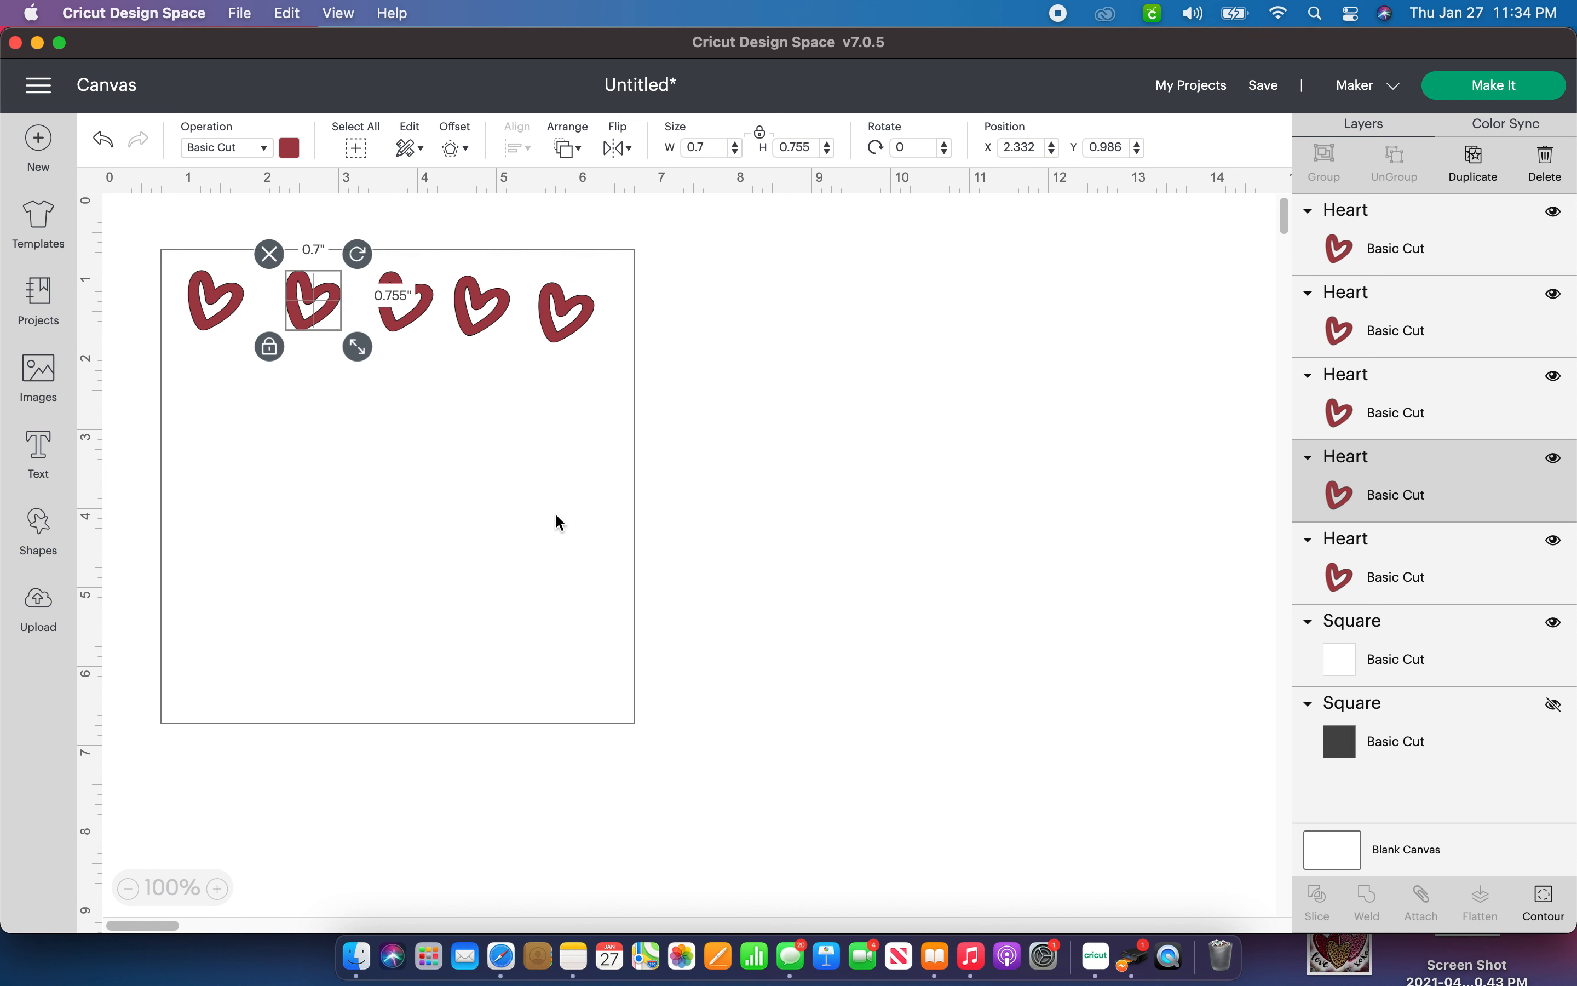
Hide the white square, then distribute the five hearts horizontally and align them to the top.
click(1557, 627)
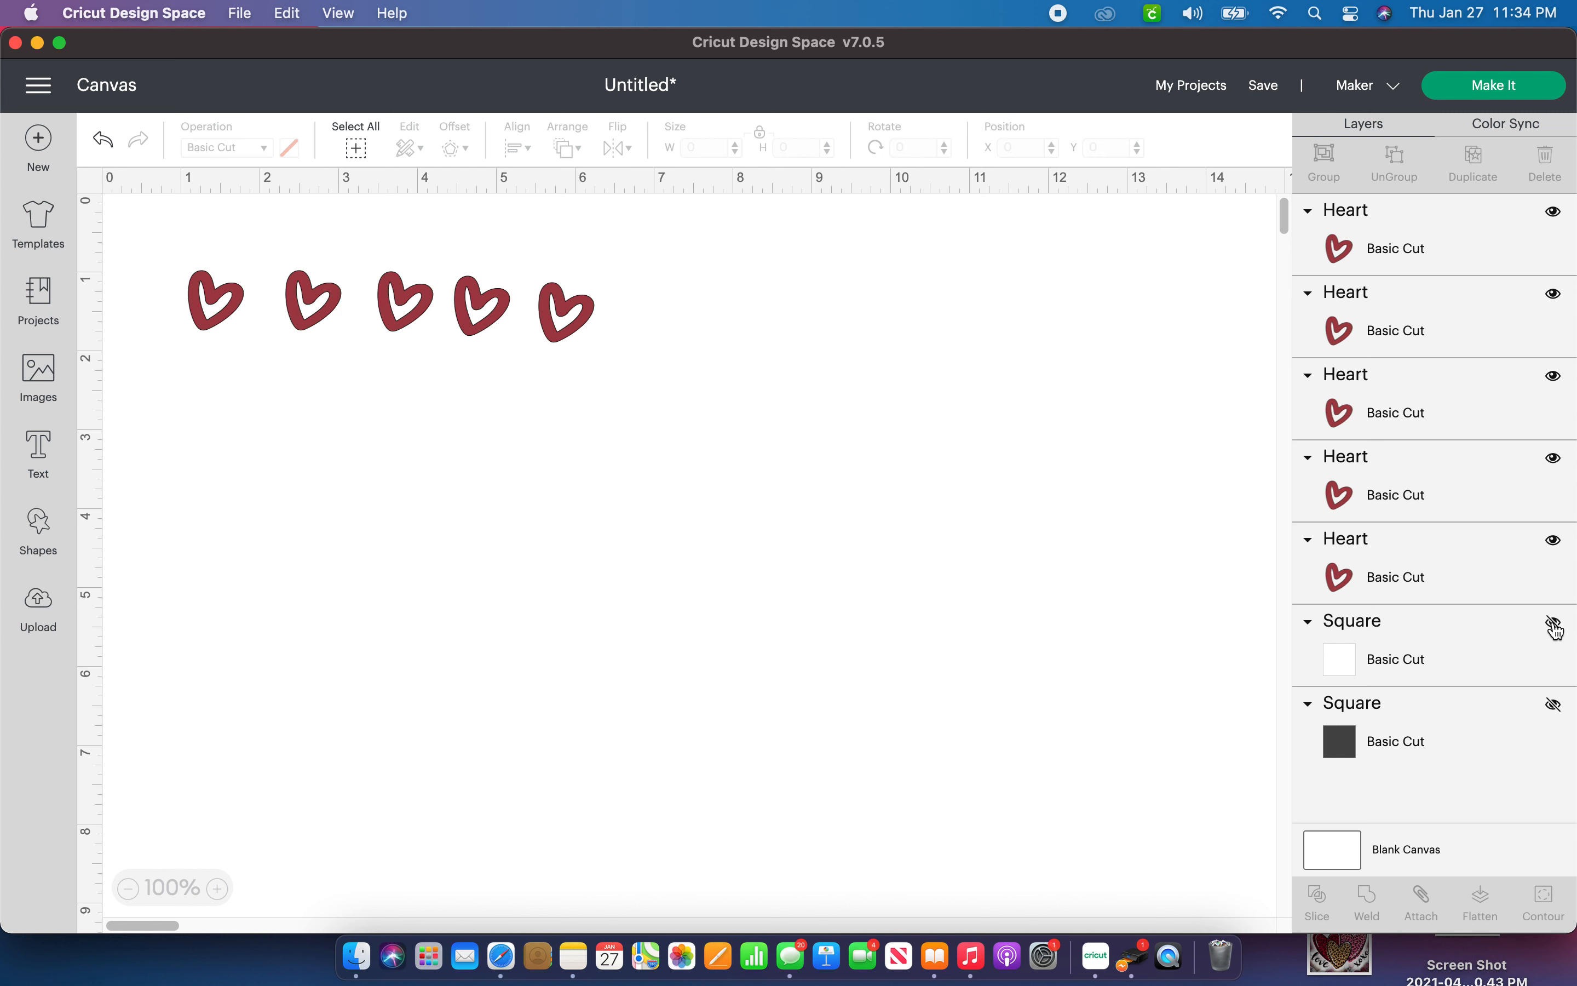
drag(538, 326, 621, 388)
click(522, 160)
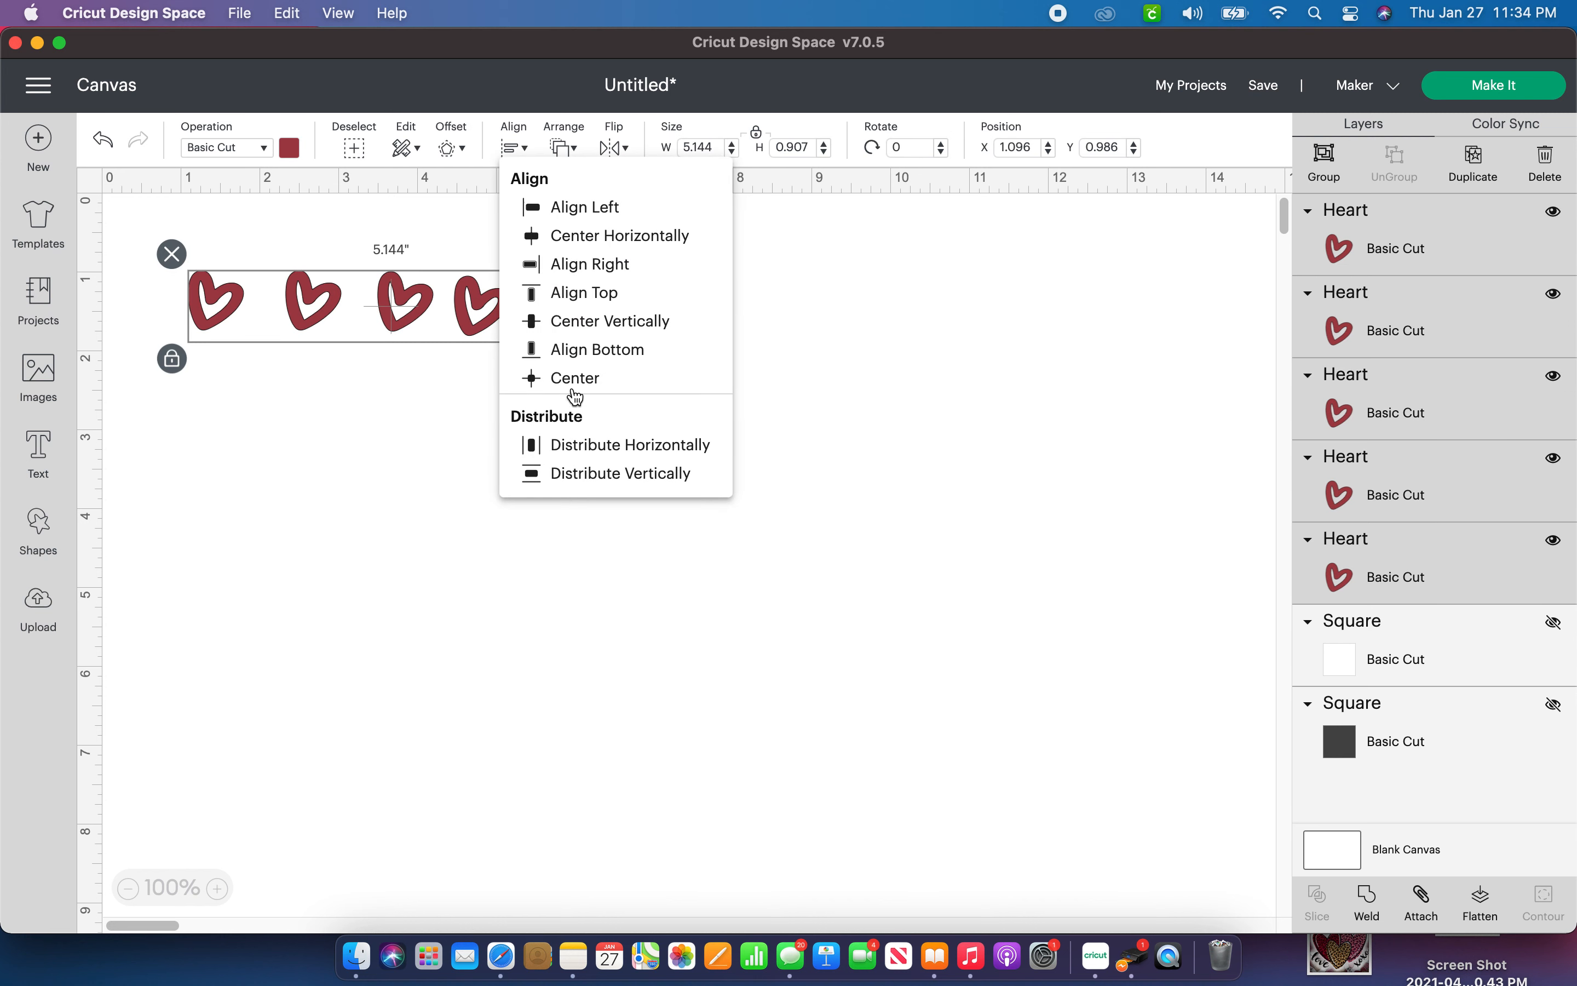
click(591, 449)
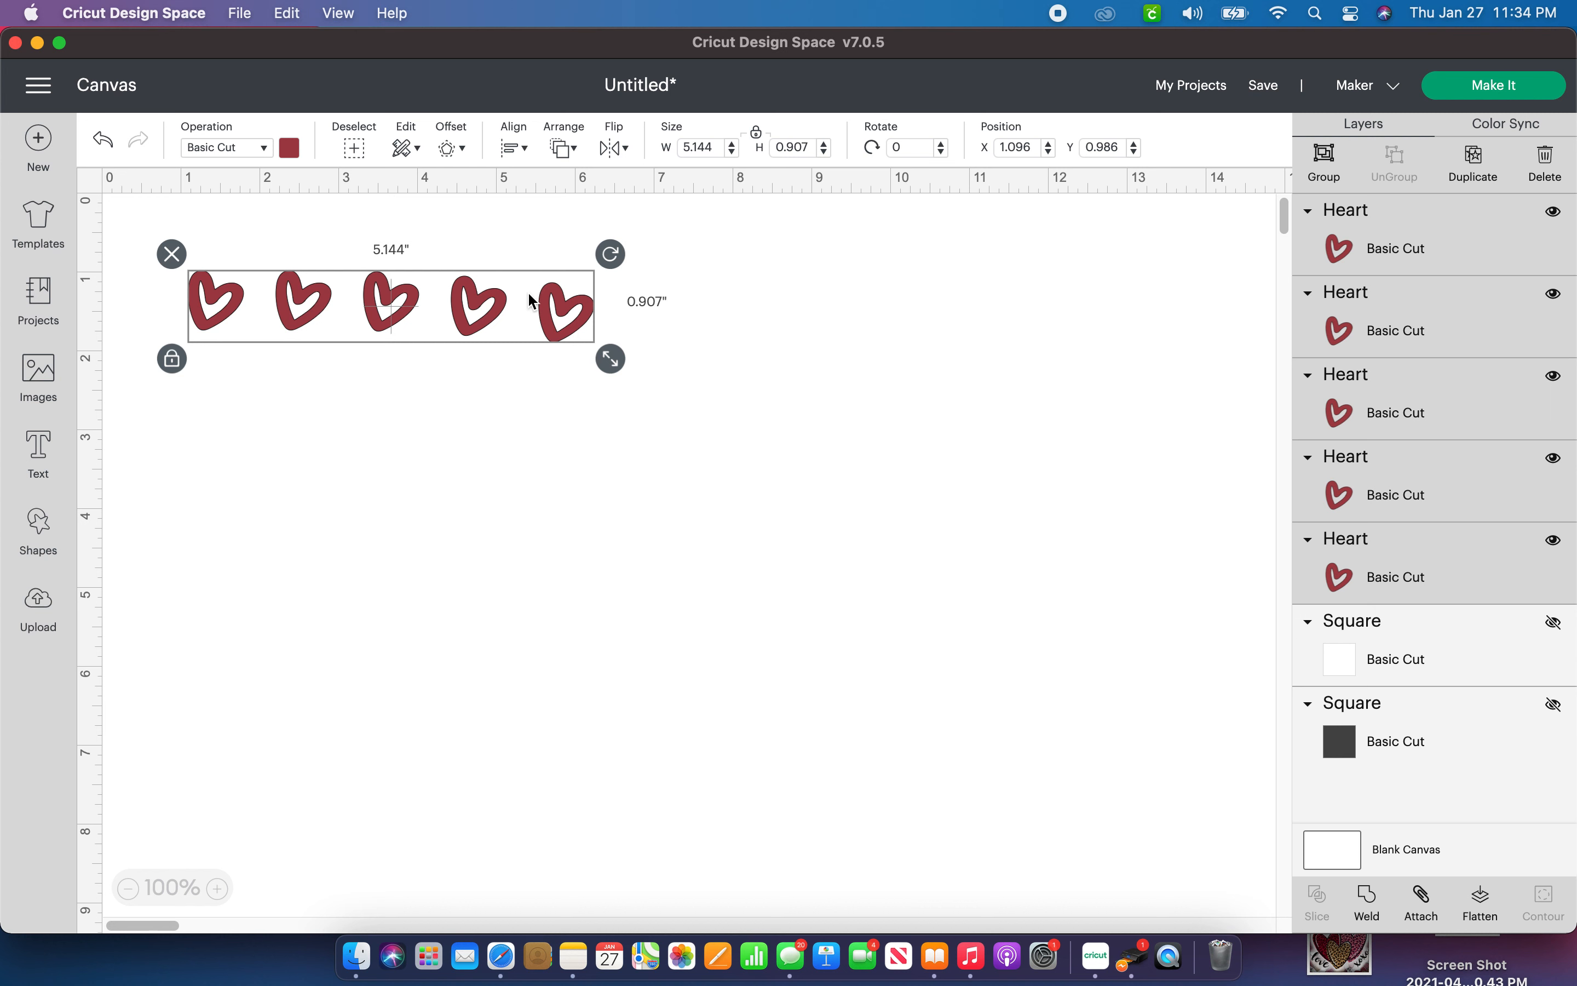
click(516, 148)
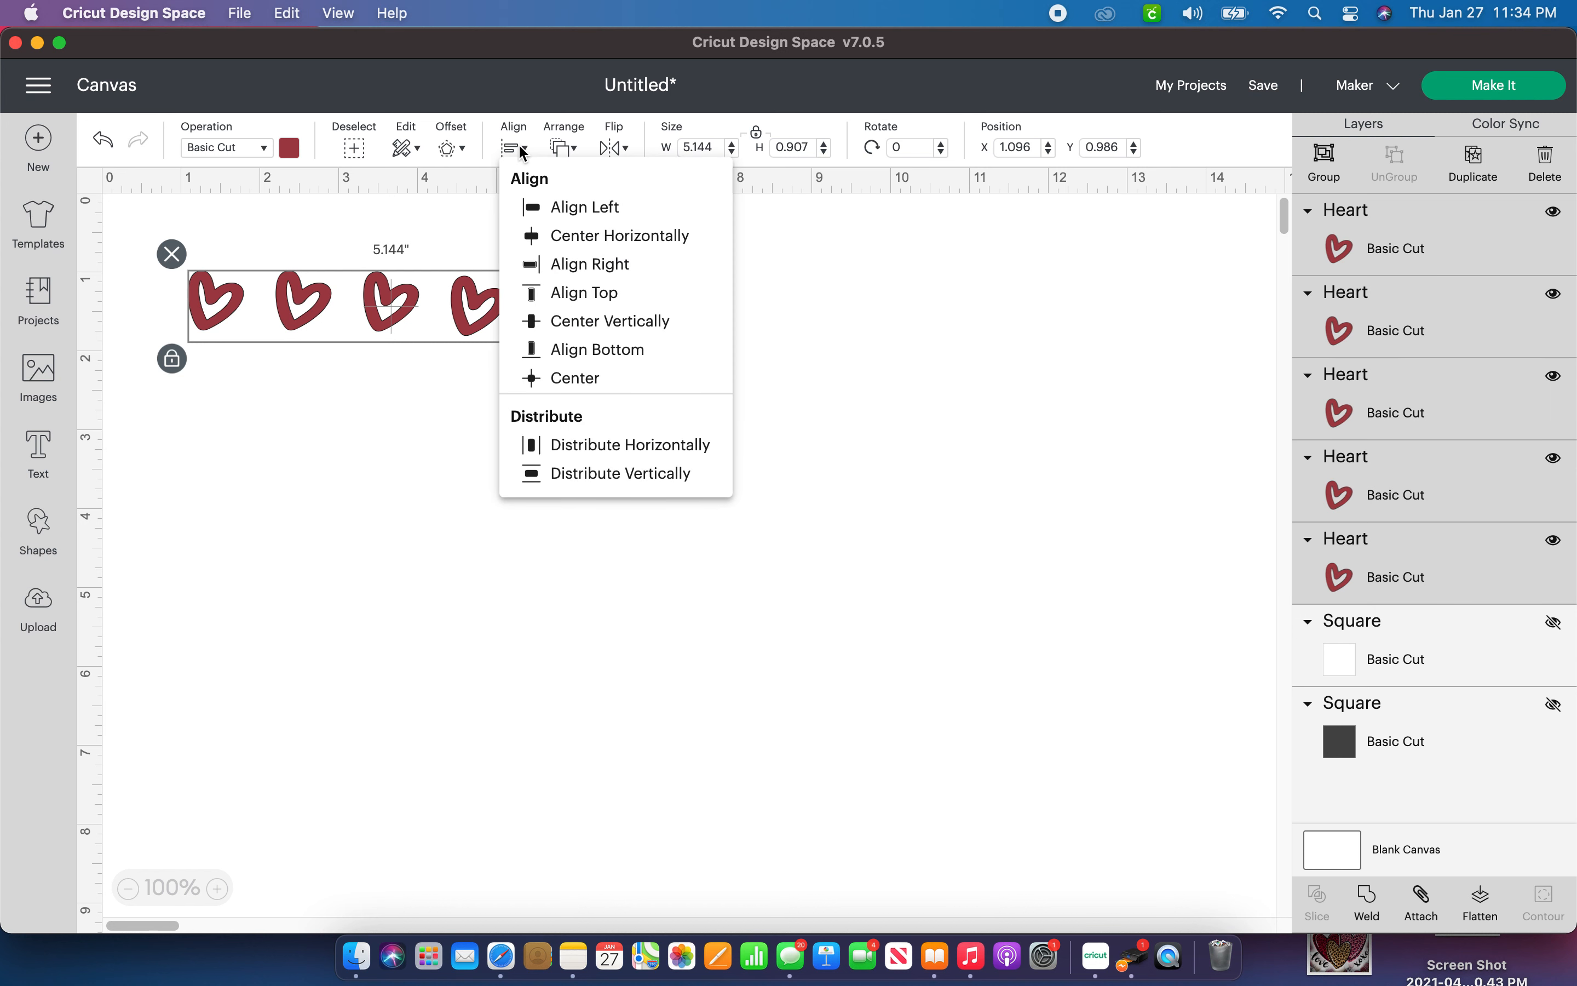
click(569, 293)
click(532, 616)
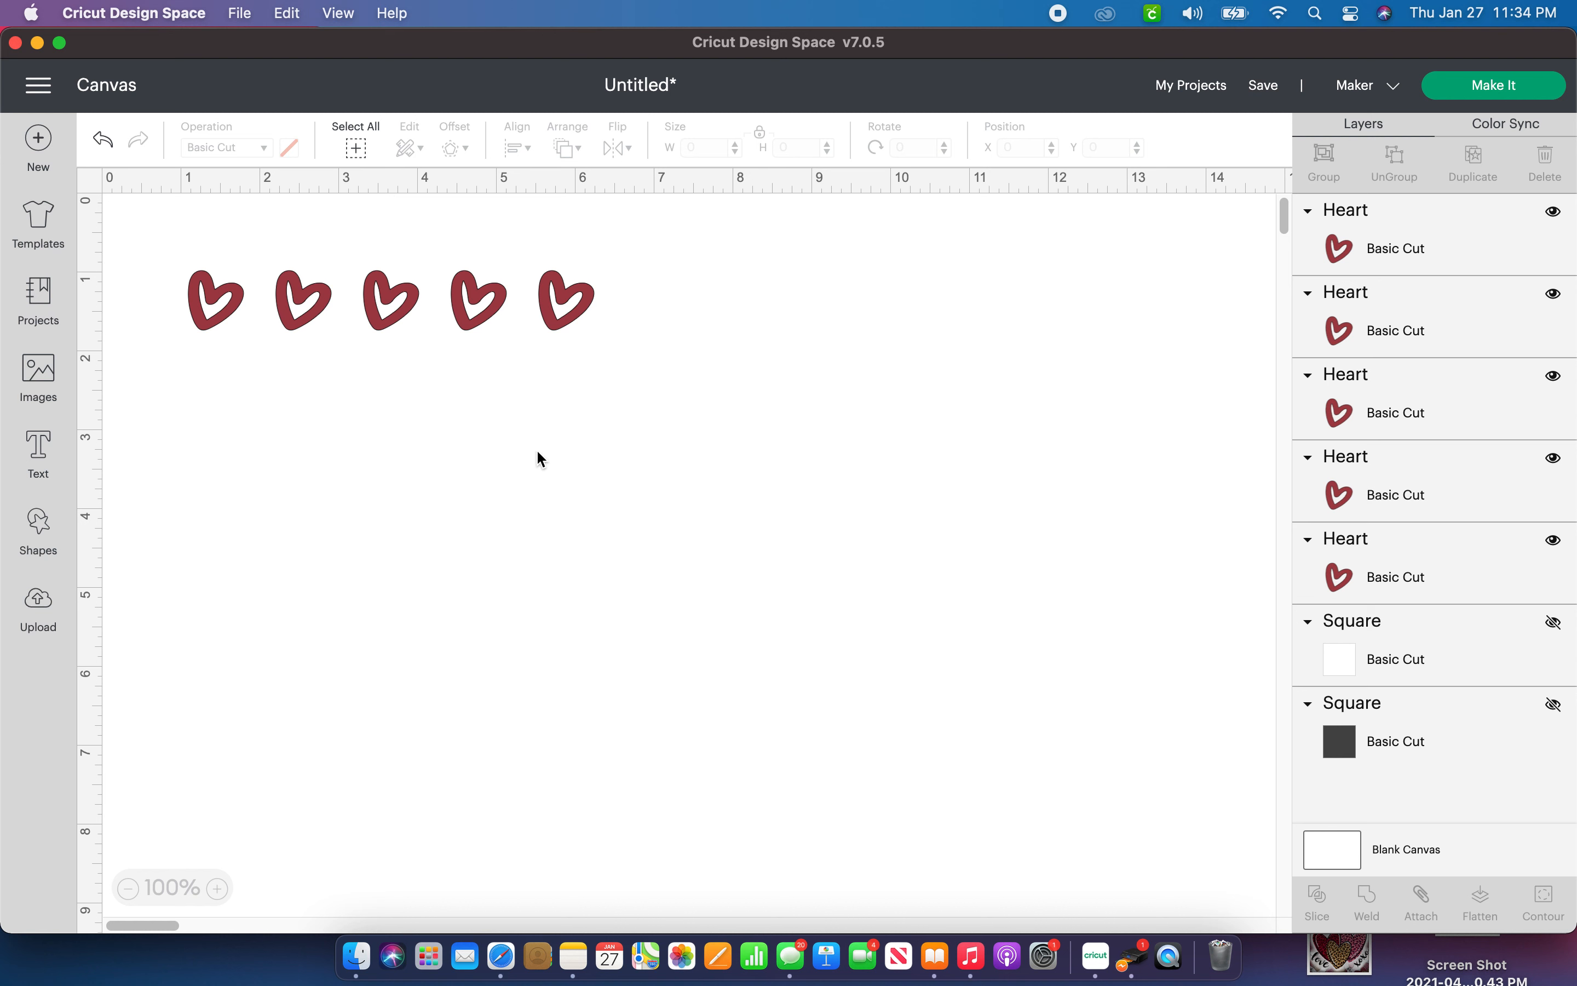
Duplicate the last heart in the row and set the copy aside at about X 11.7 inches.
click(572, 294)
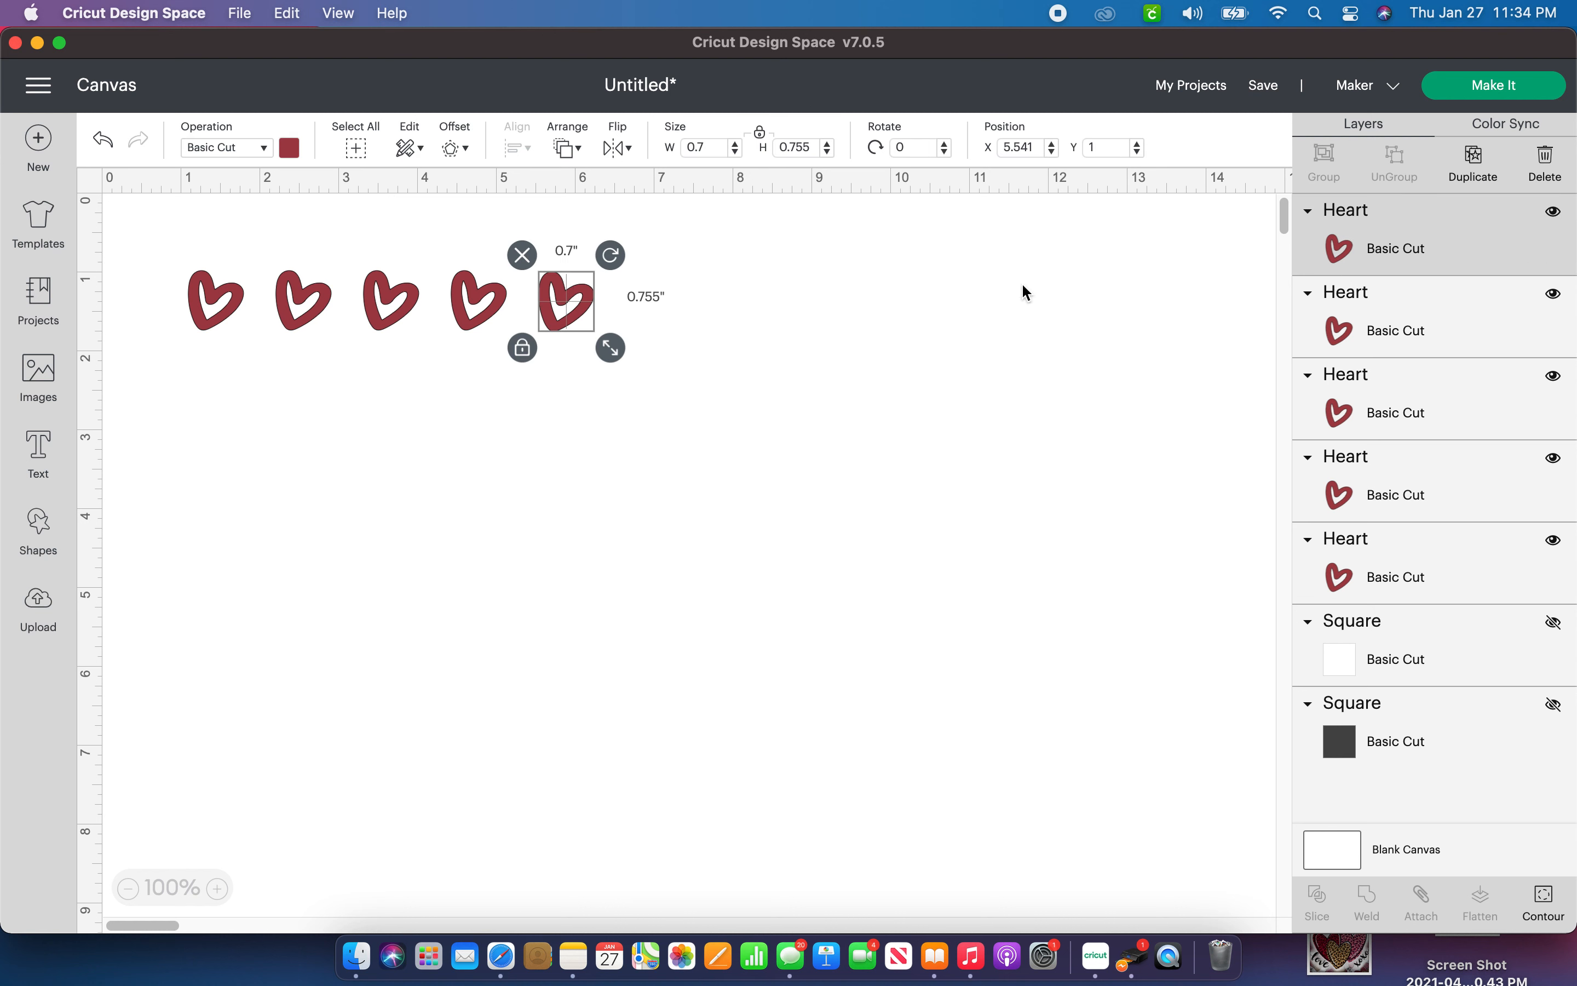
click(1477, 174)
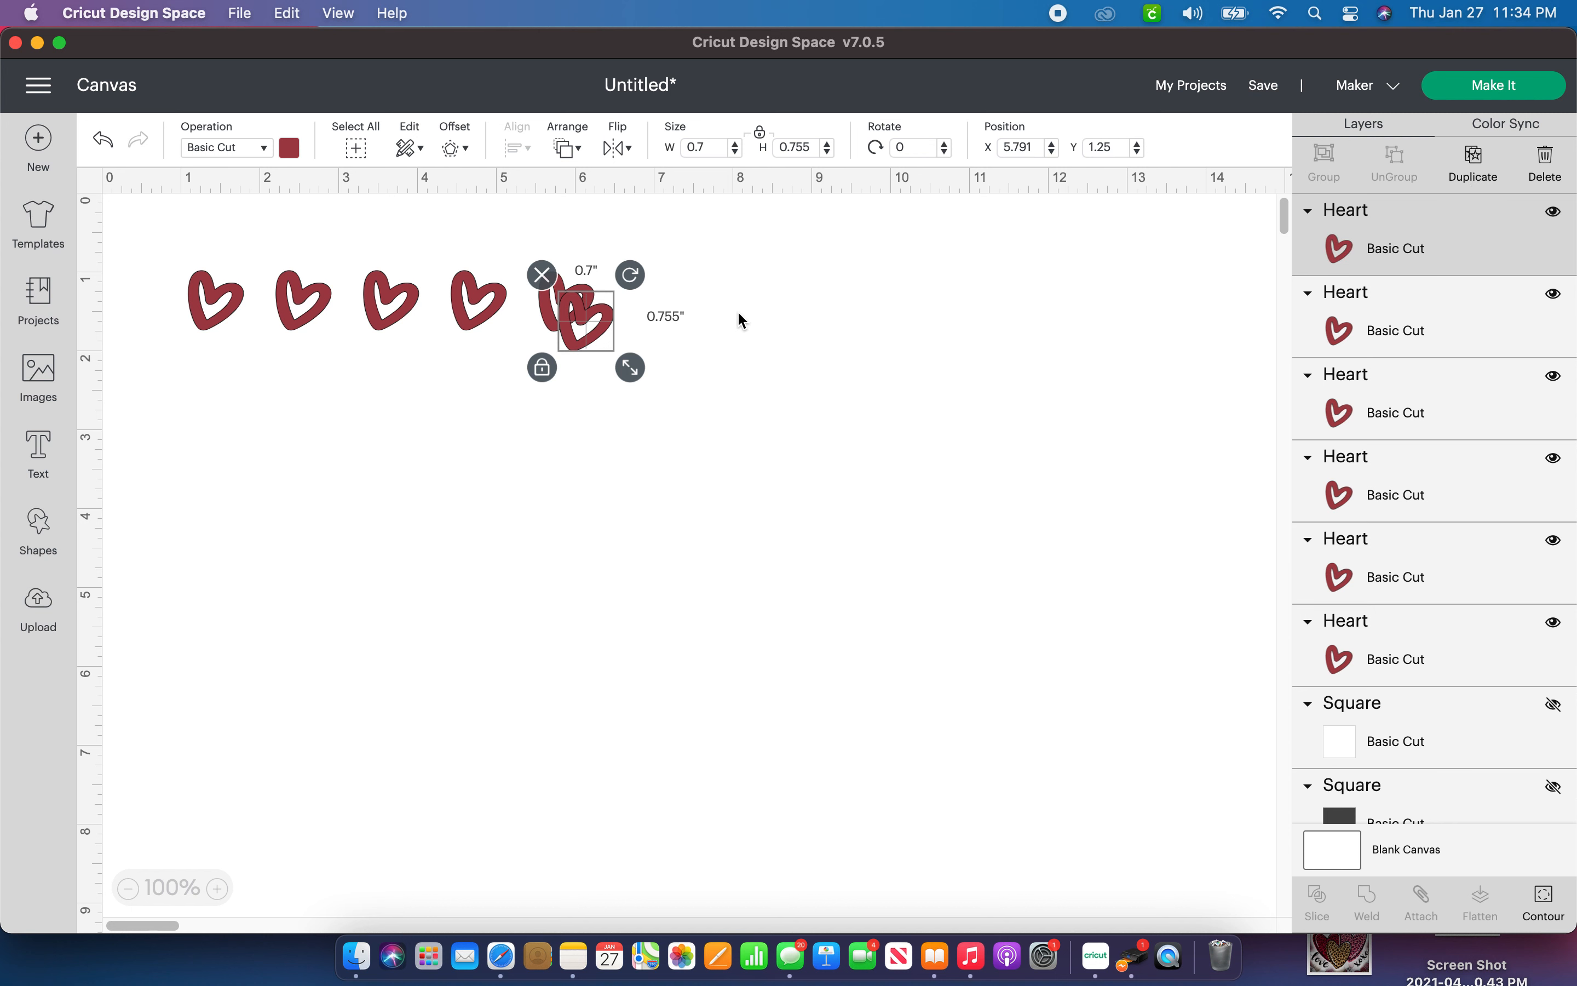
drag(599, 338, 1070, 327)
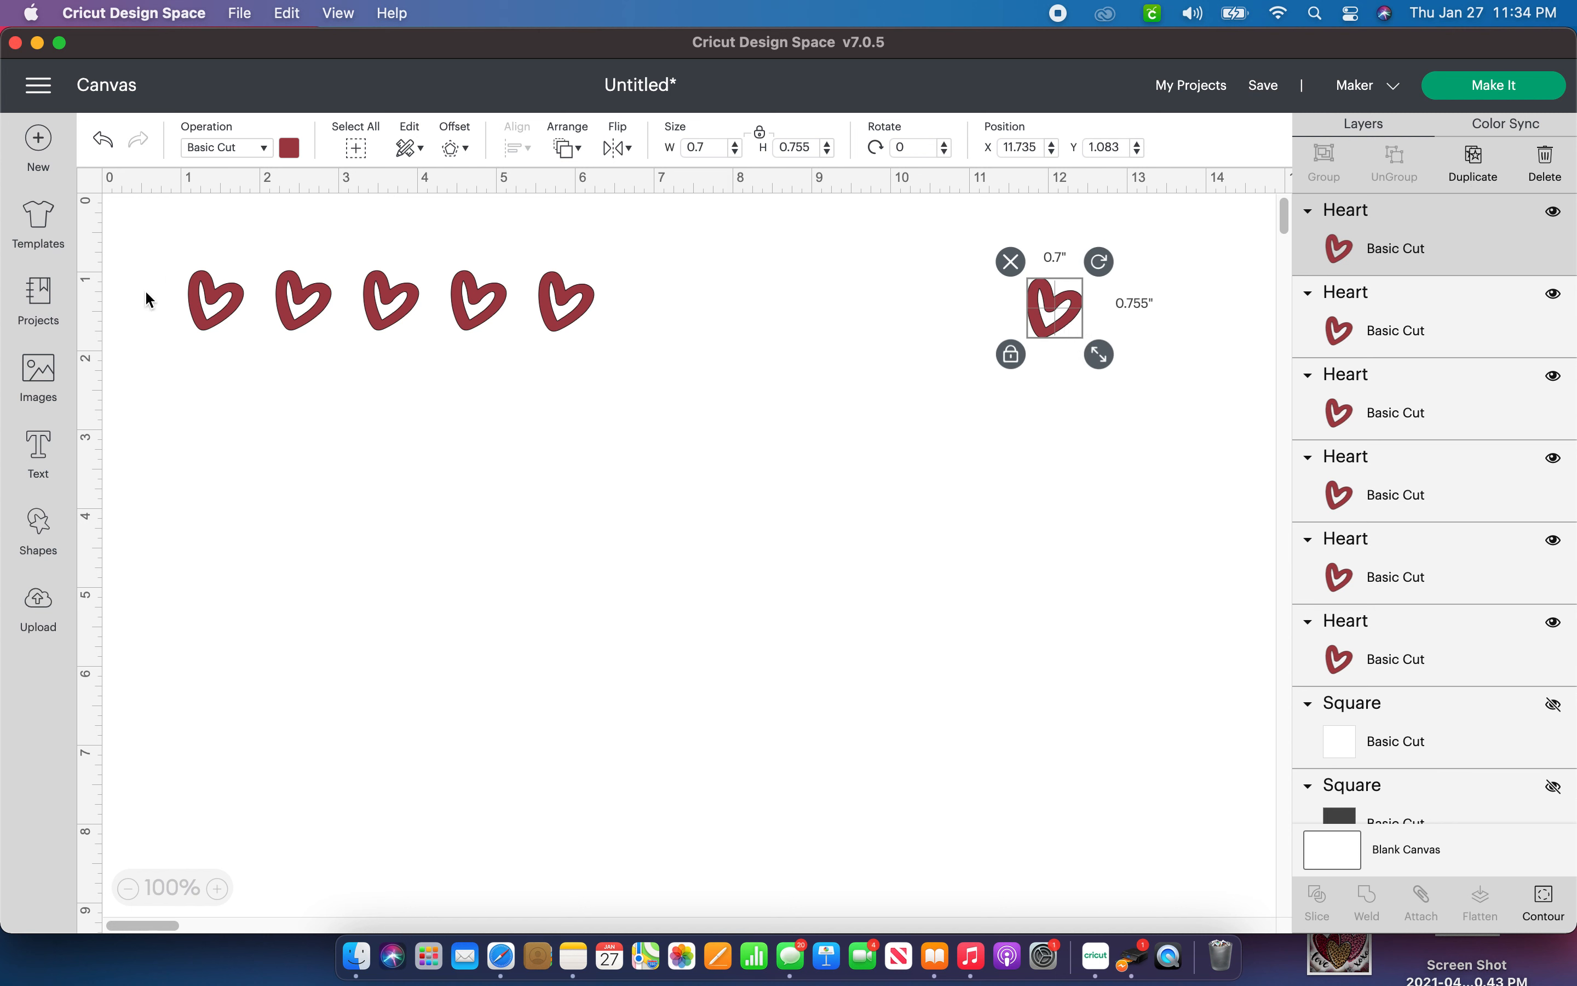
drag(163, 277, 643, 378)
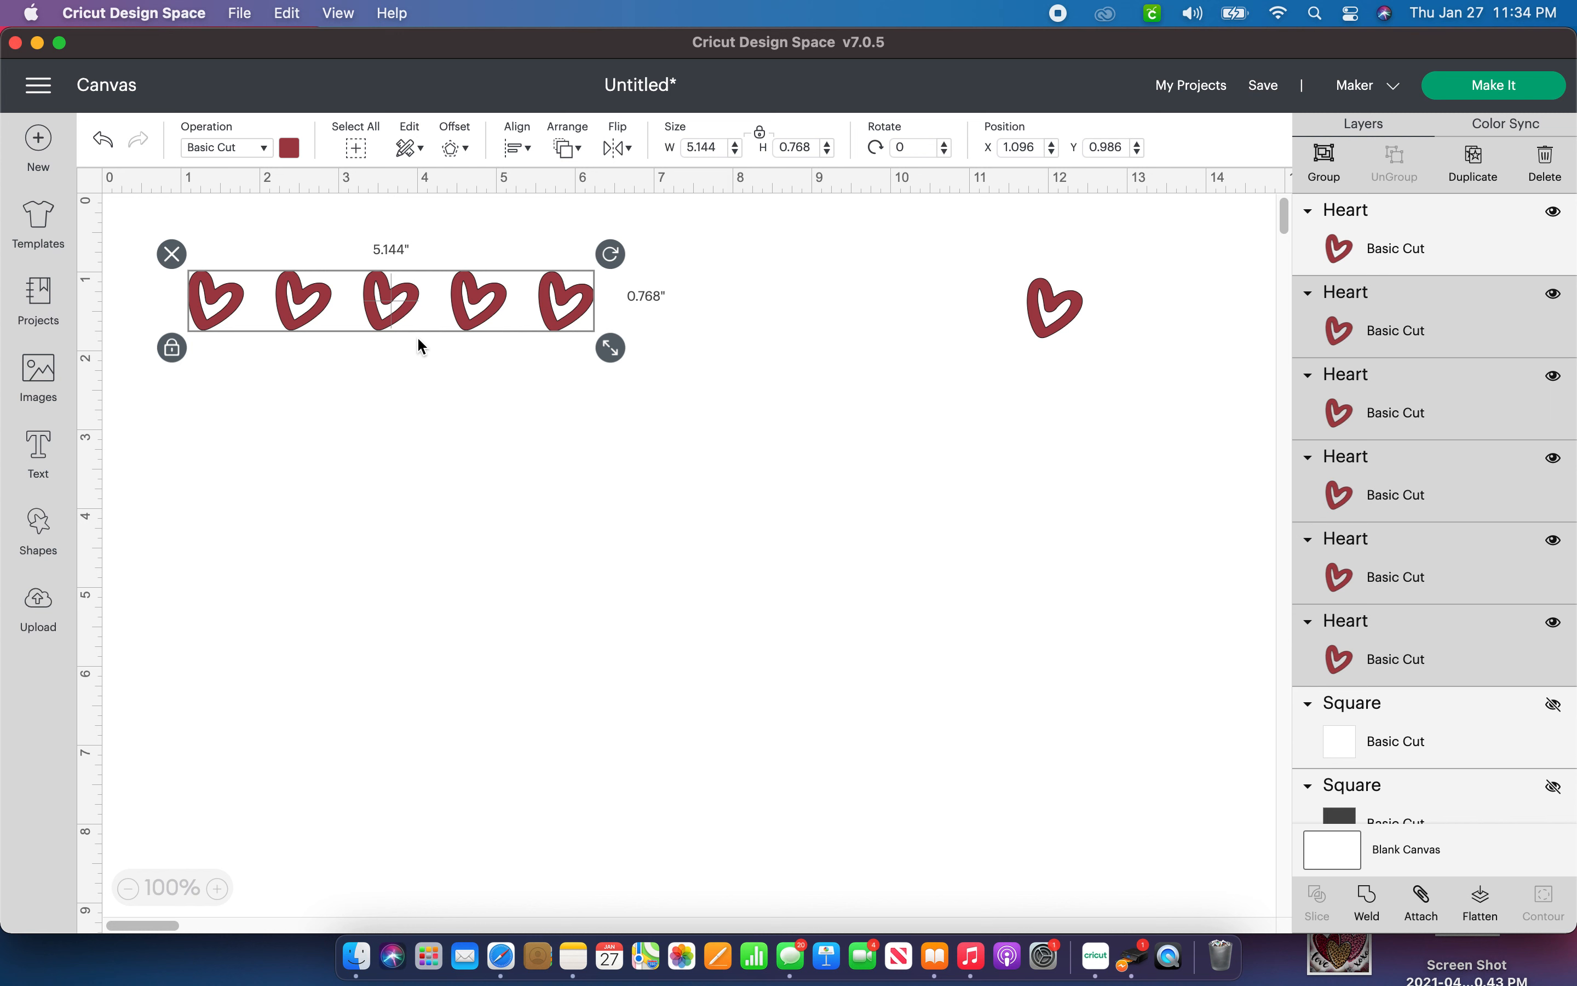
key(super+v)
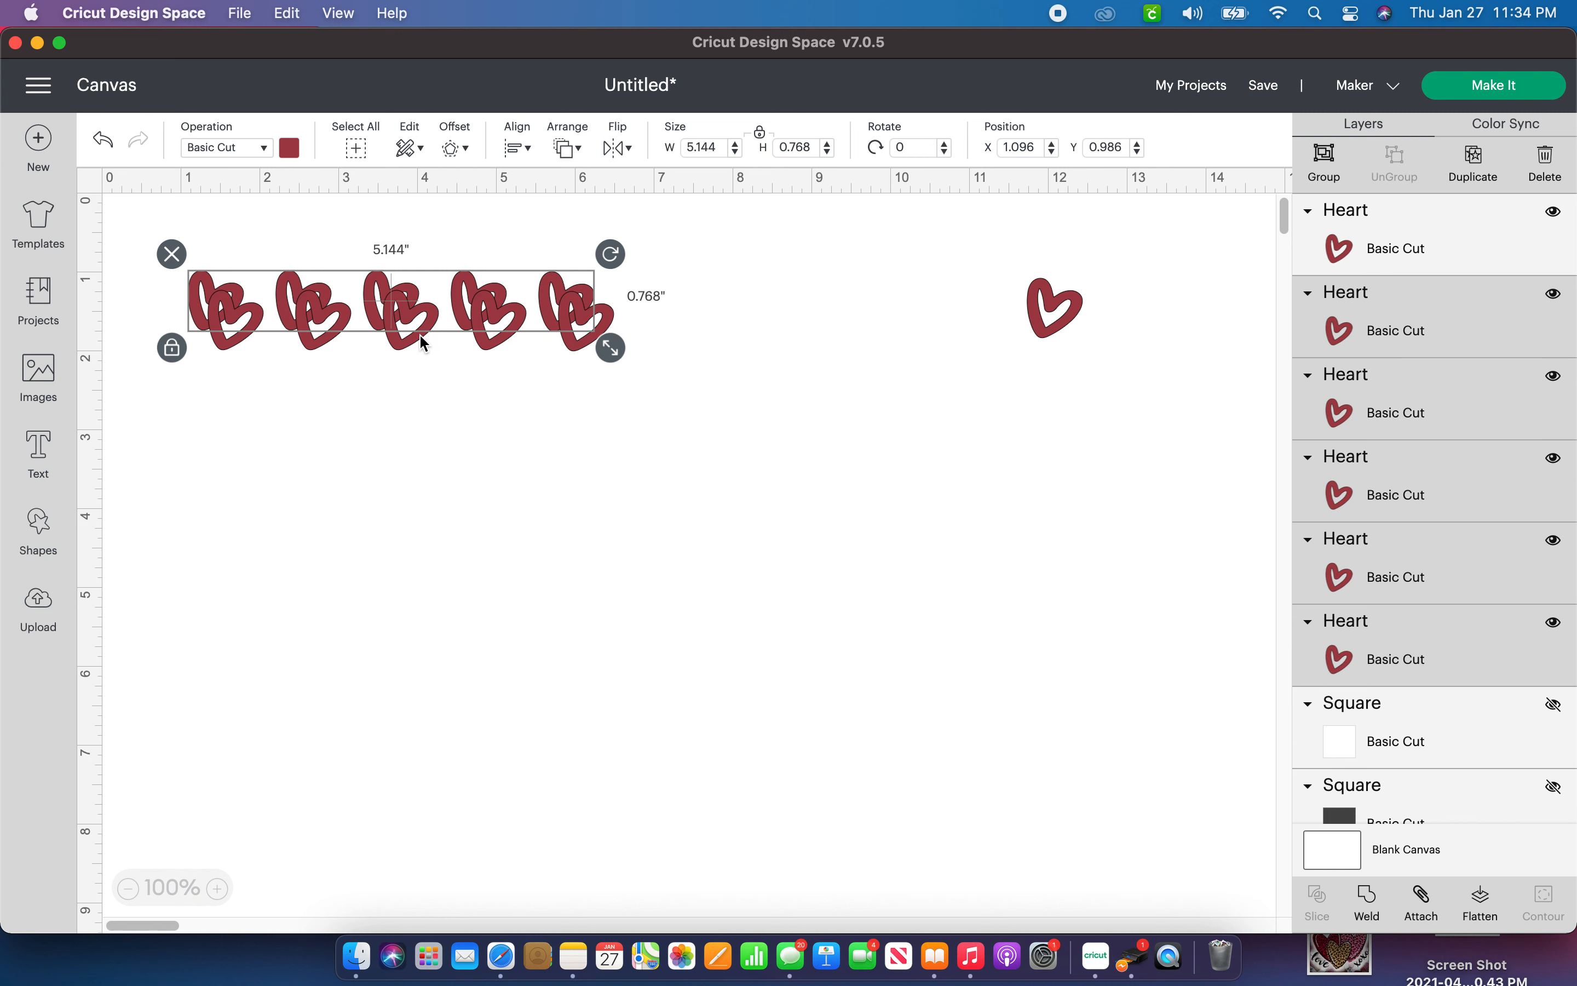
drag(440, 332, 350, 299)
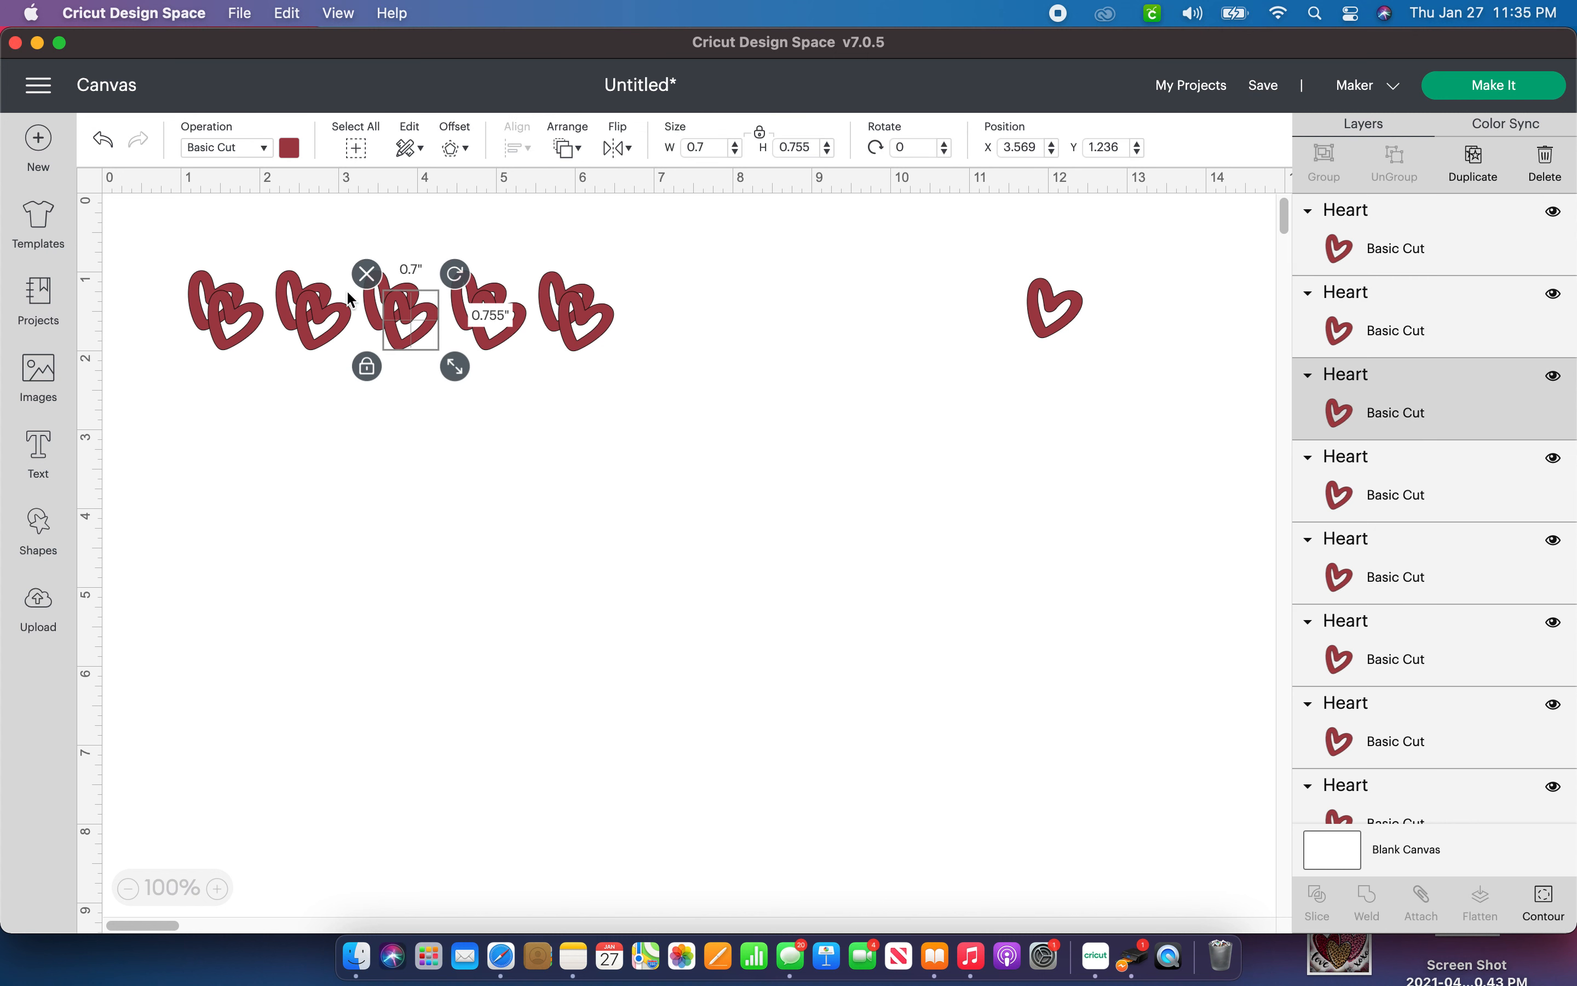
click(102, 139)
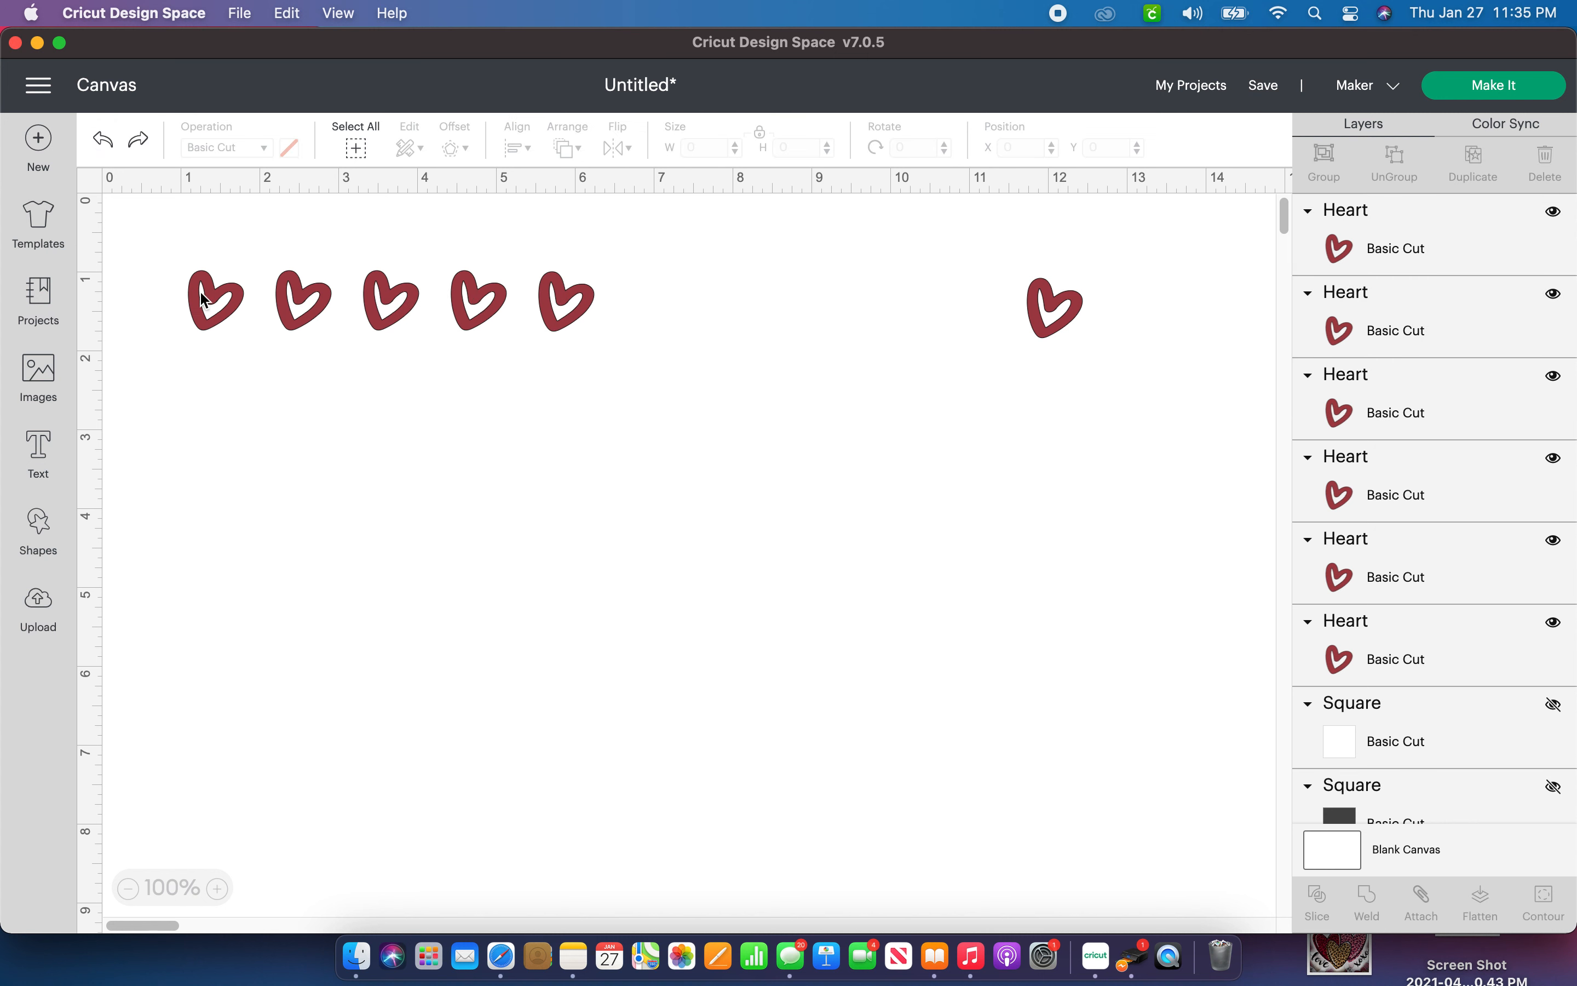
Group the row of five hearts and place a duplicate of the group beneath it as a second row.
click(291, 254)
drag(290, 254, 659, 344)
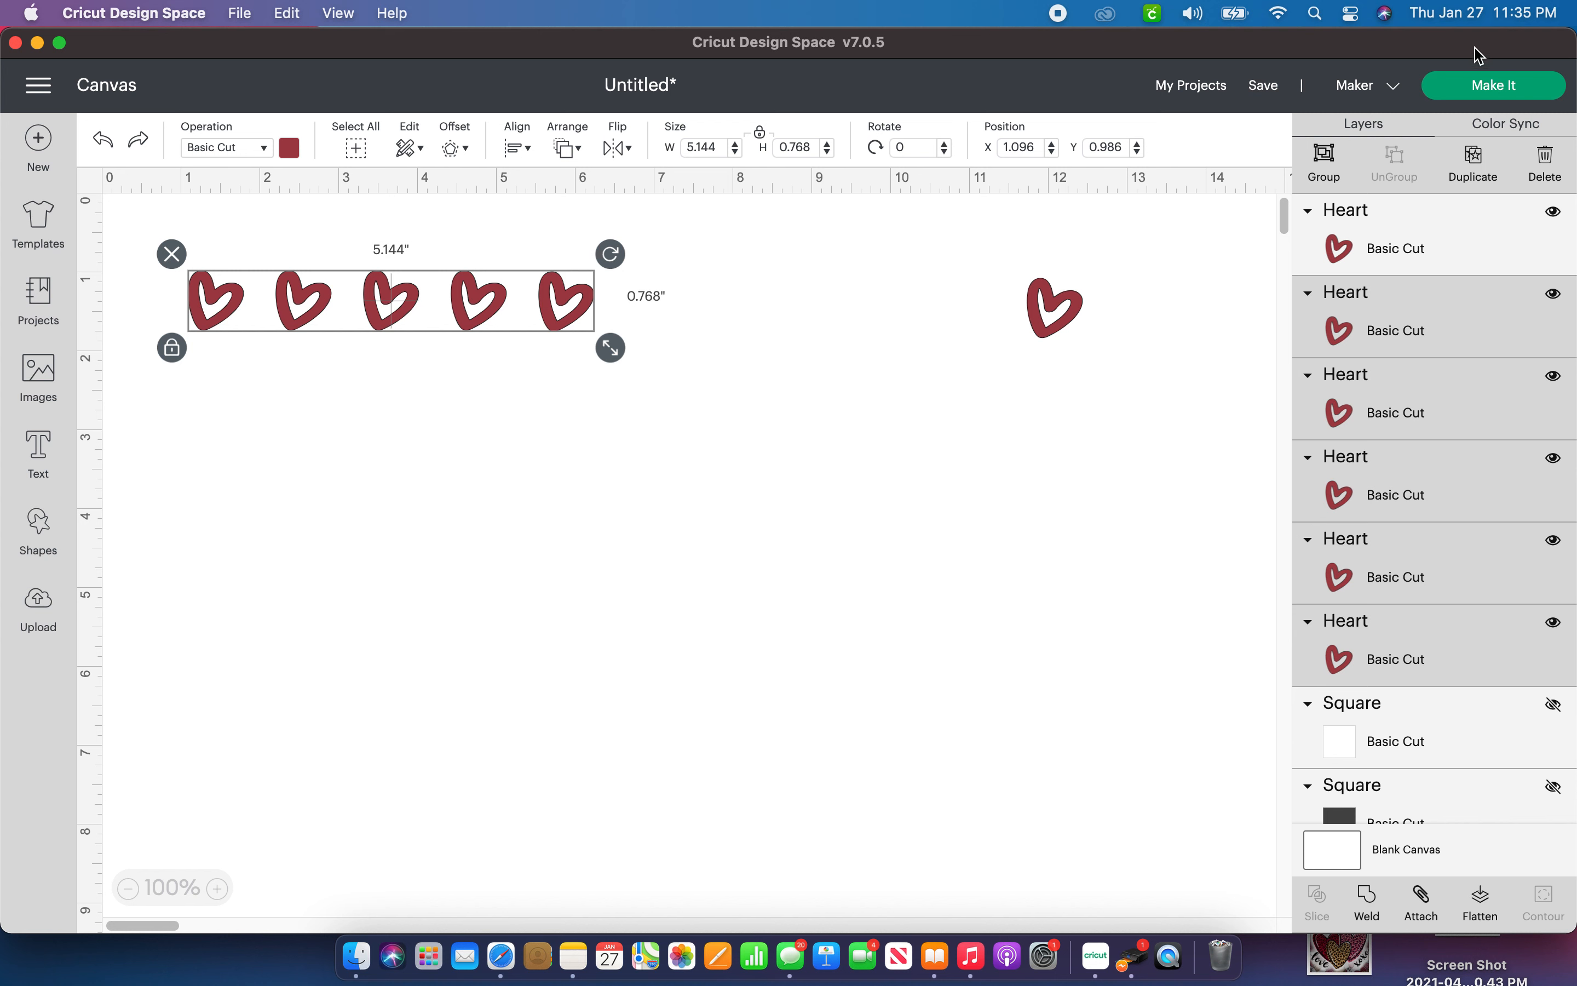
click(1327, 166)
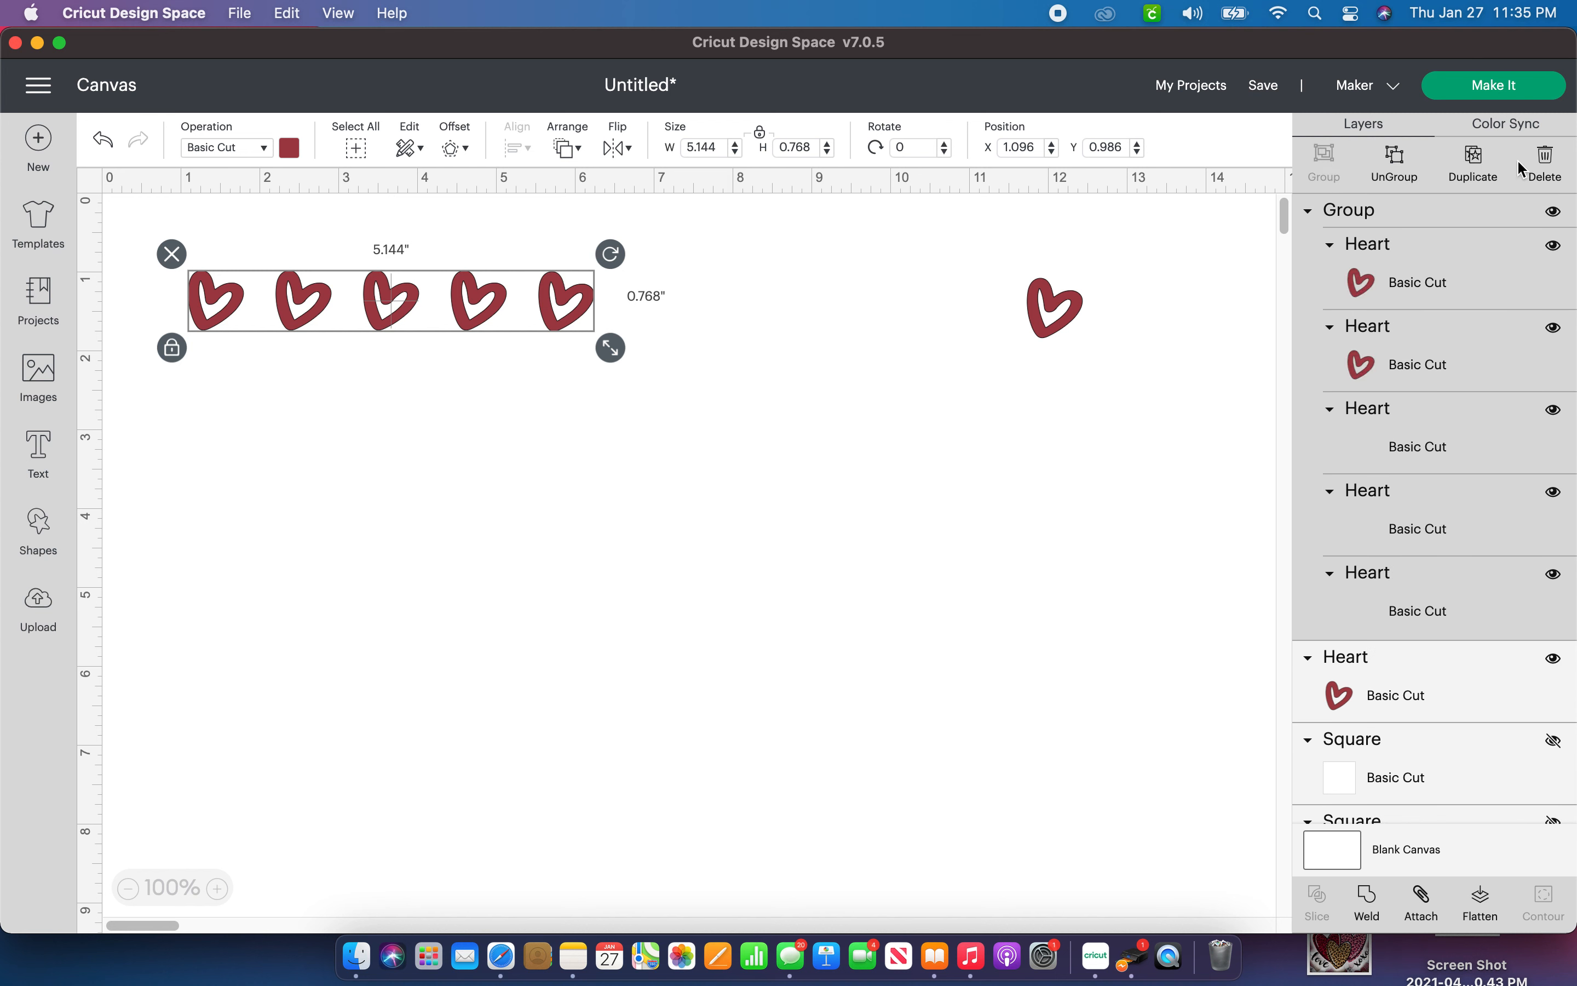
click(1478, 168)
drag(440, 343, 428, 400)
click(443, 485)
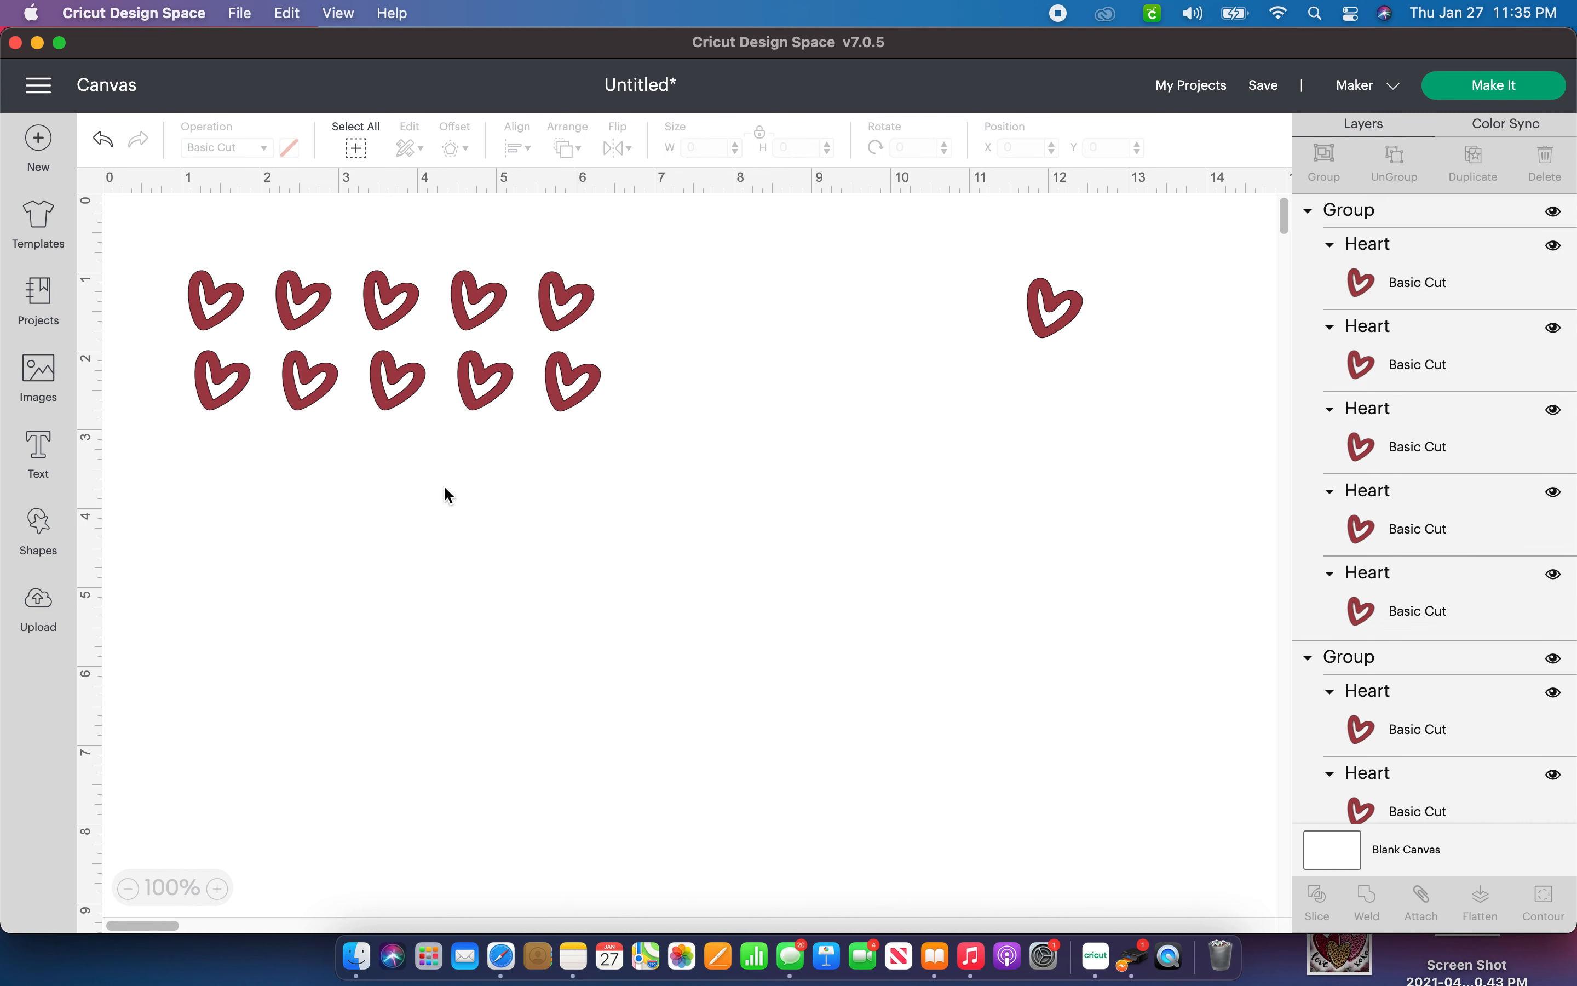
Left-align the two heart rows with each other and group them together.
drag(183, 257, 596, 386)
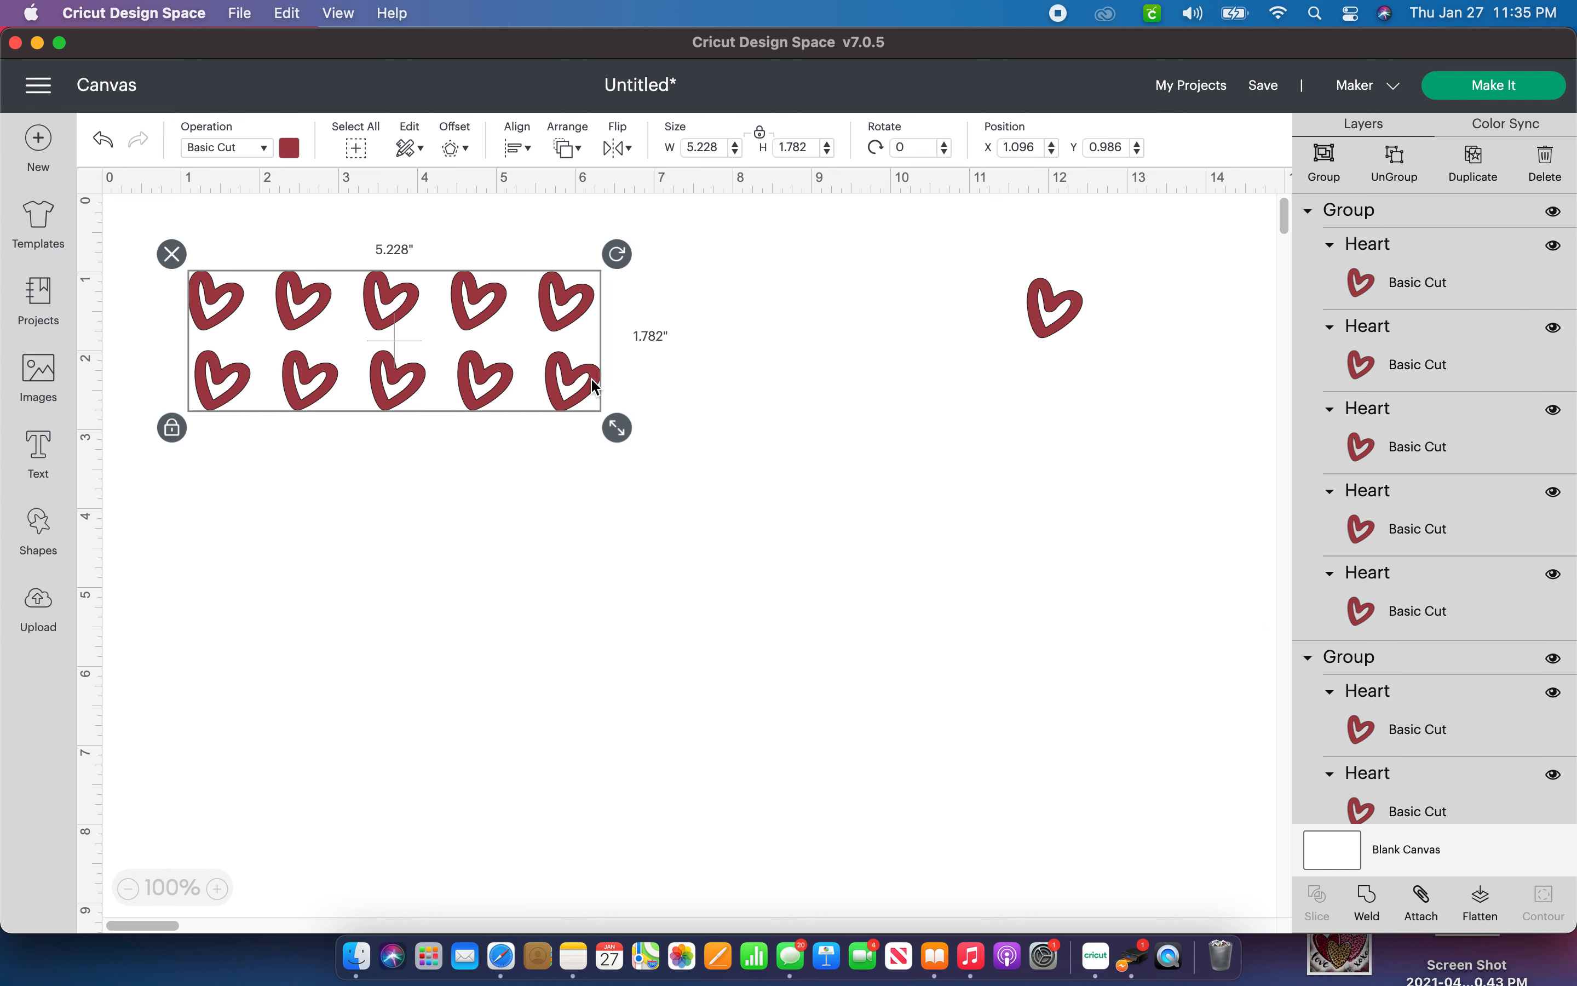
click(518, 150)
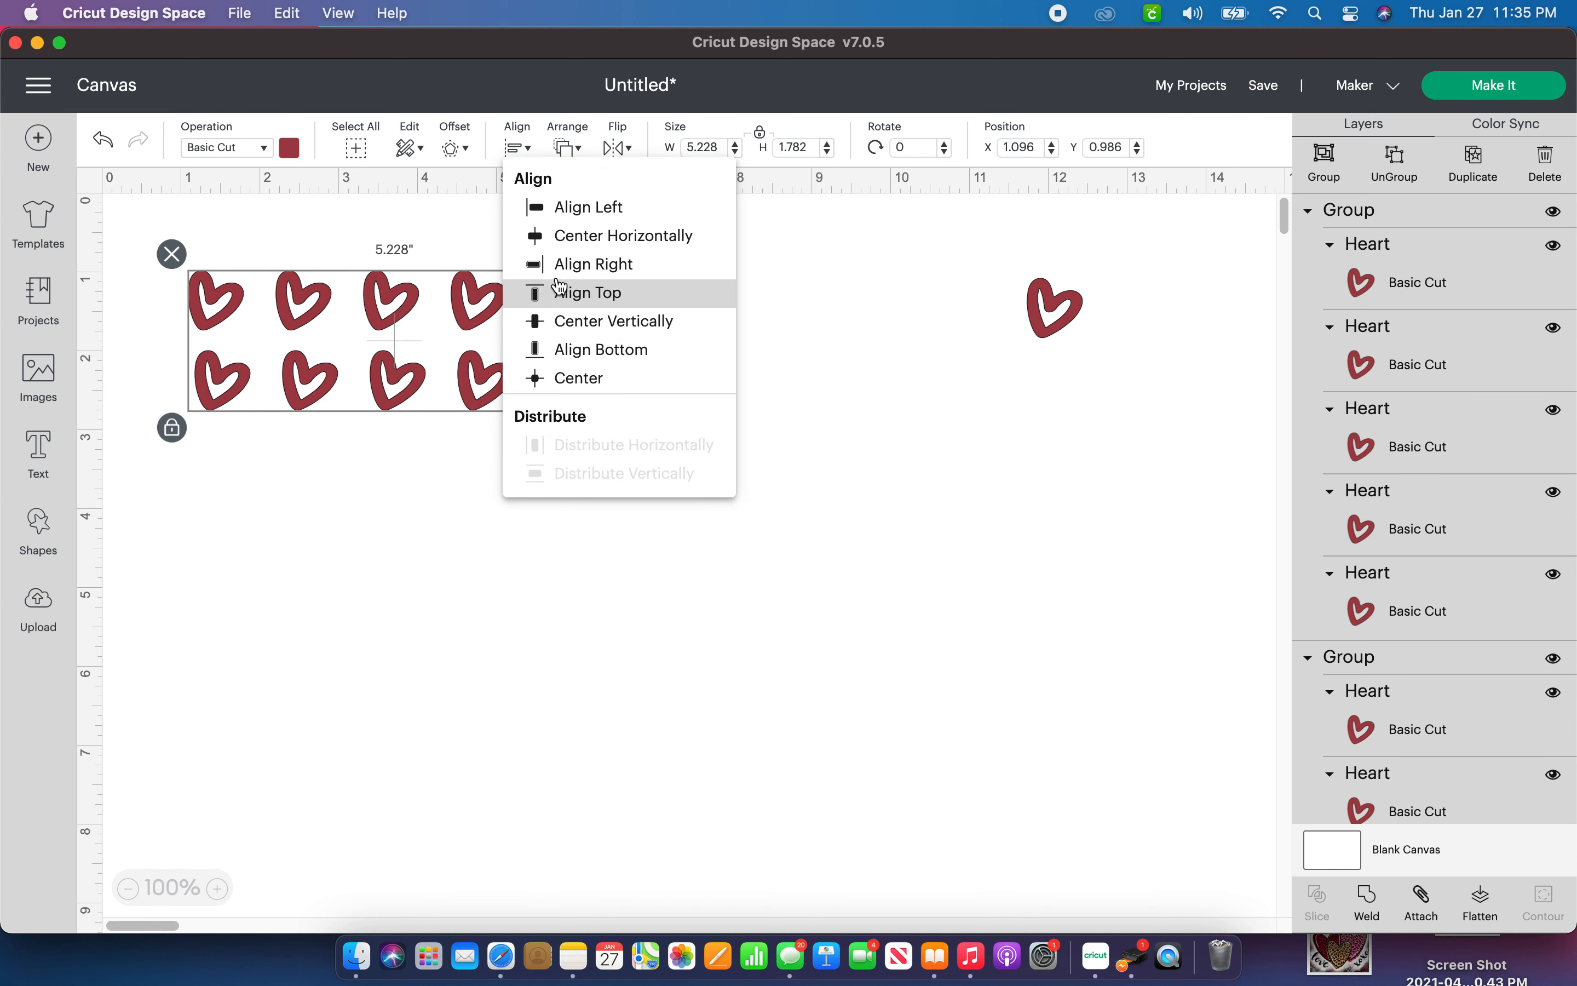
click(561, 209)
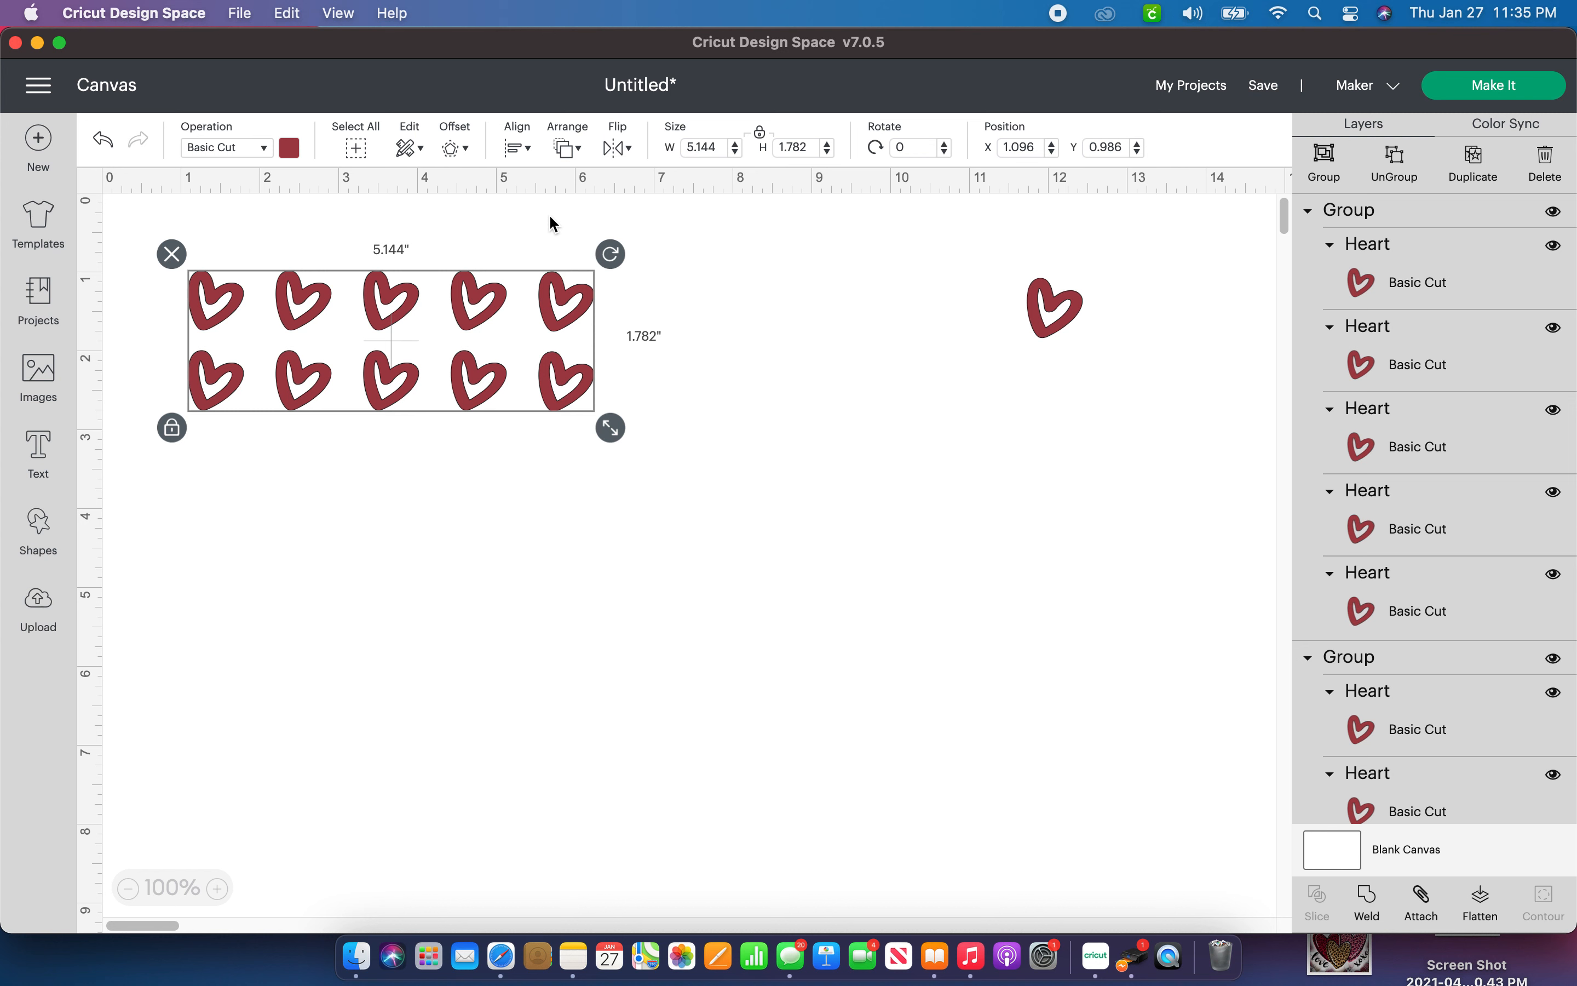
click(1333, 162)
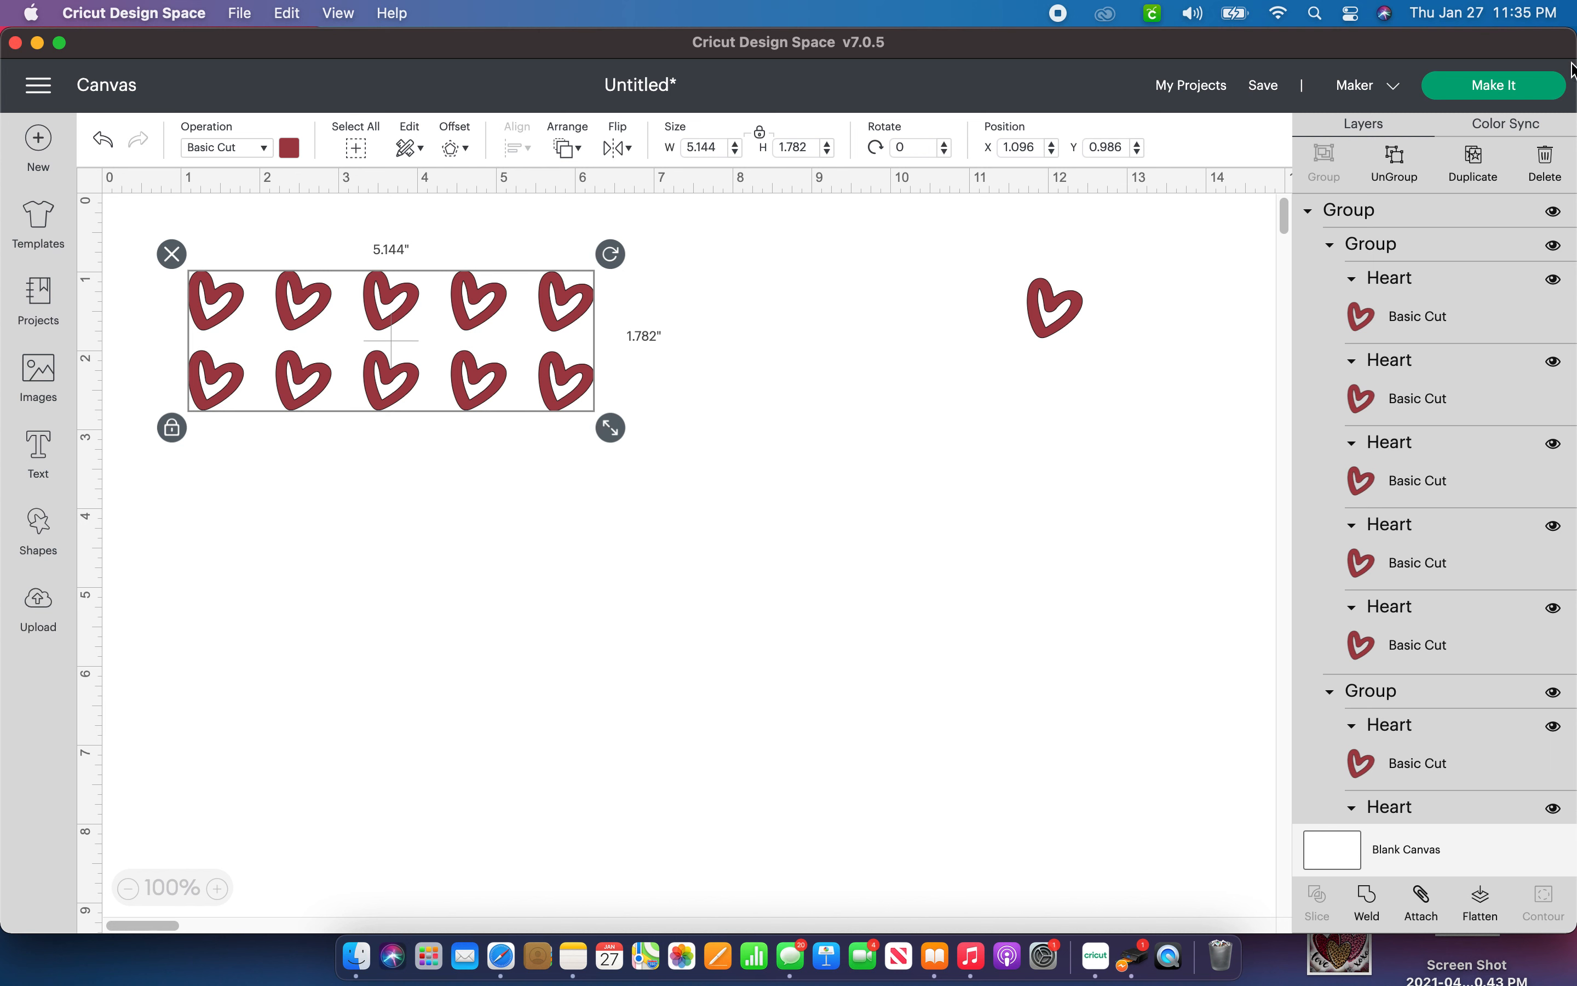
click(1475, 182)
drag(408, 352, 393, 497)
click(667, 367)
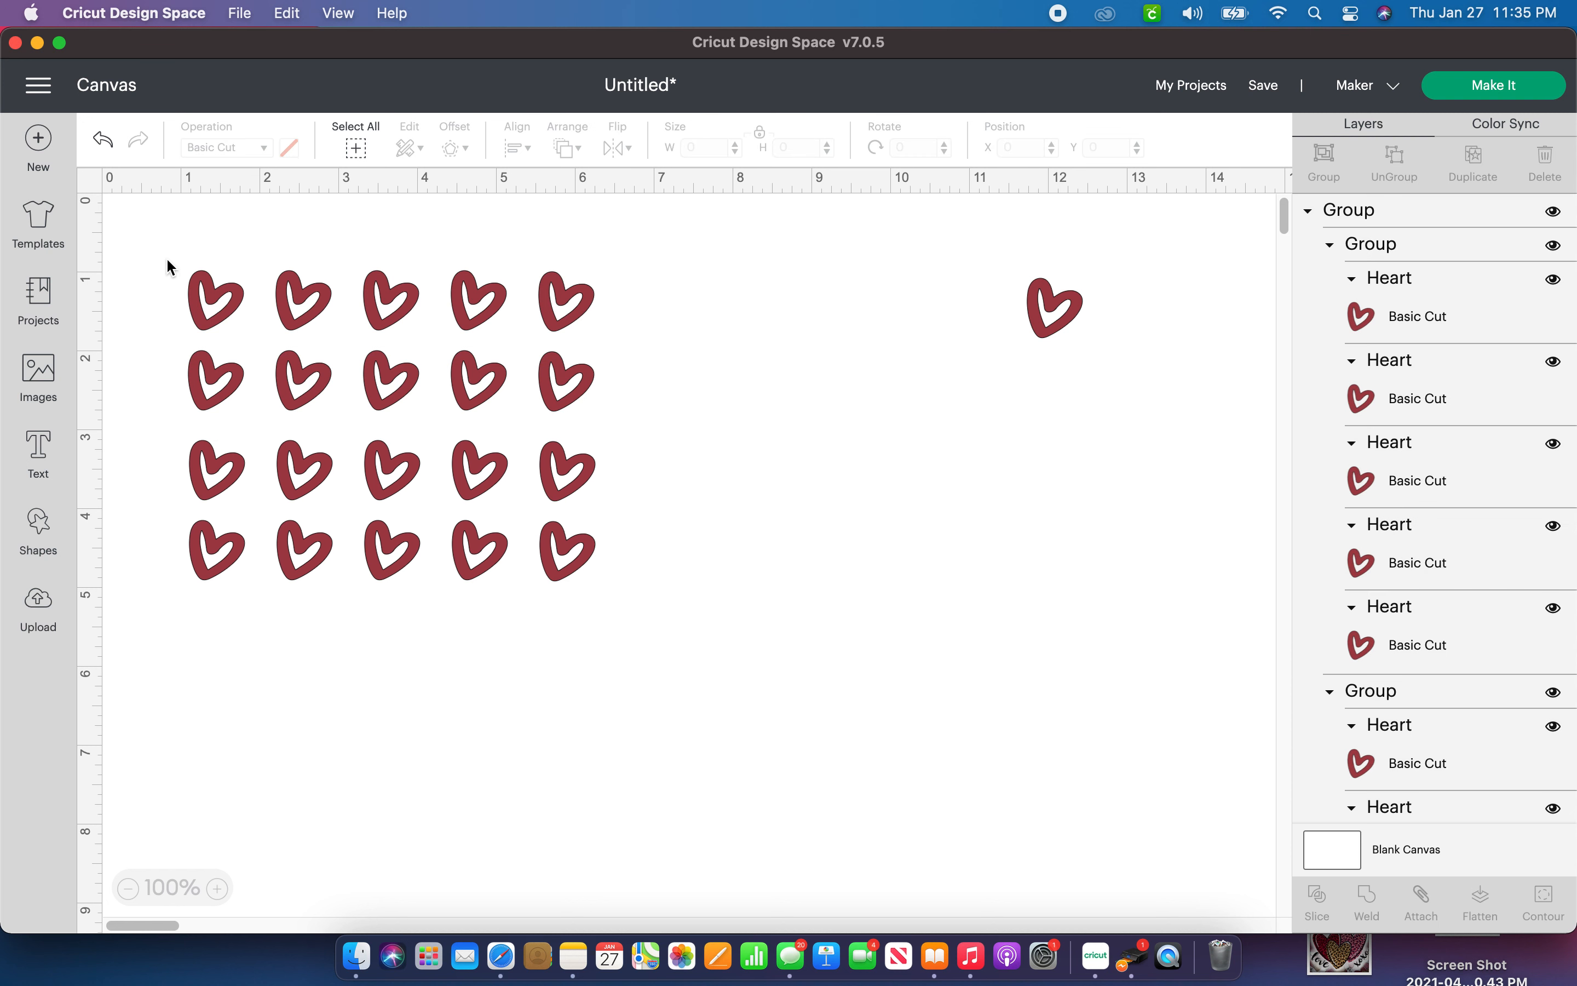
drag(363, 504, 363, 536)
drag(391, 379, 405, 409)
click(664, 487)
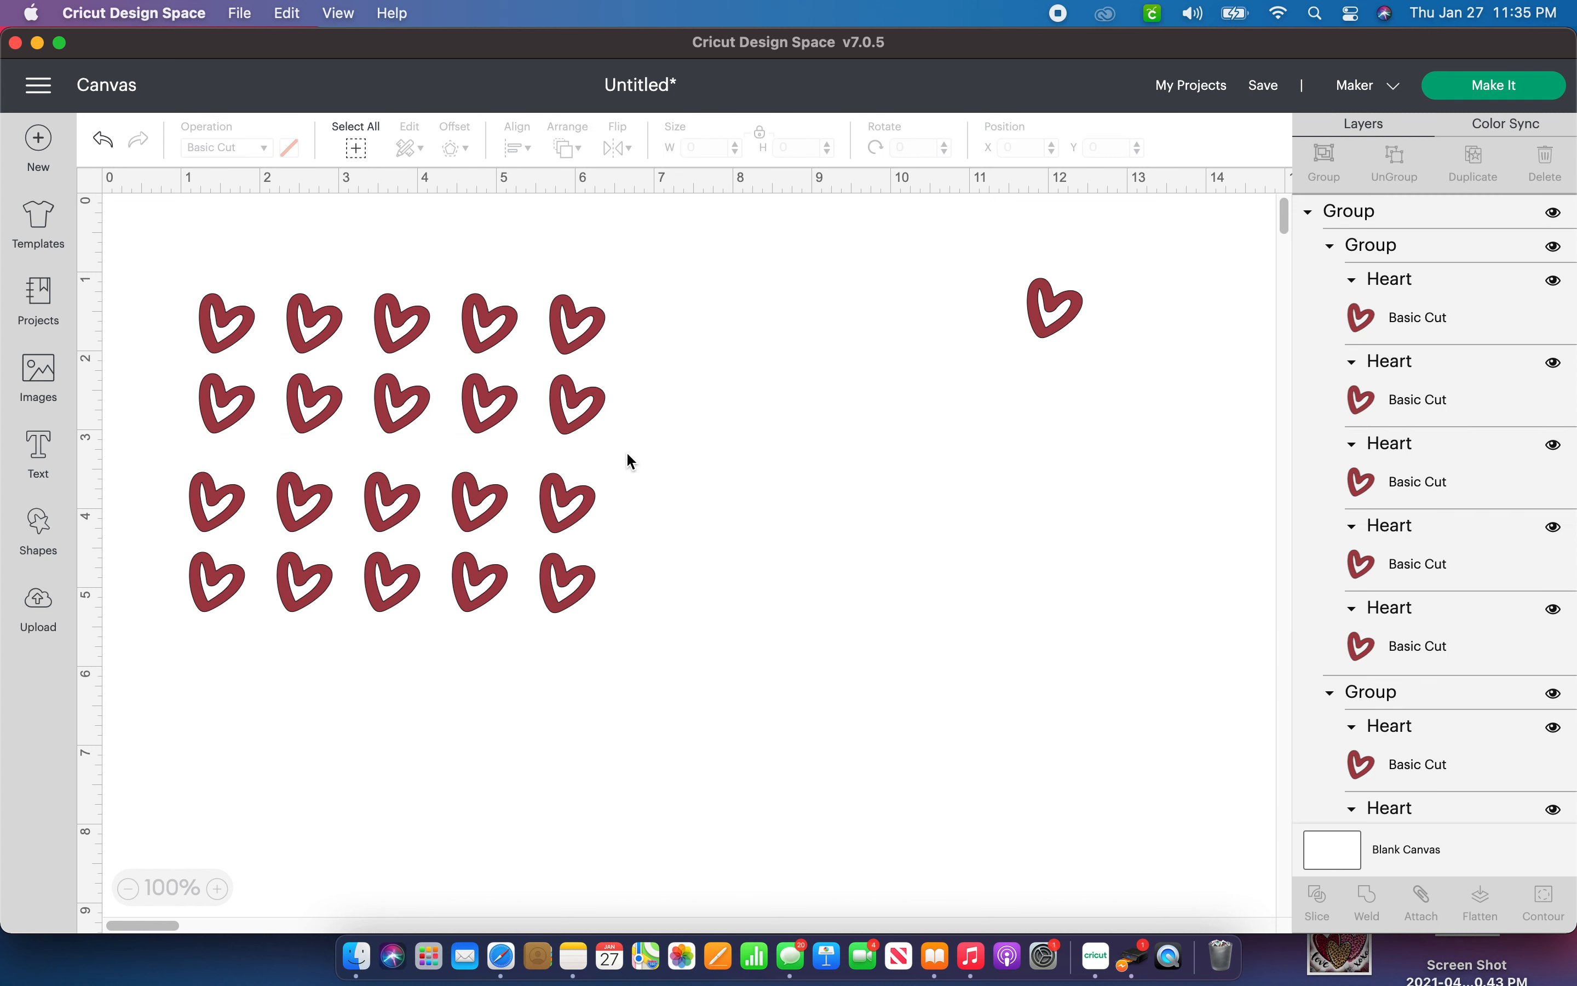
drag(155, 267, 682, 731)
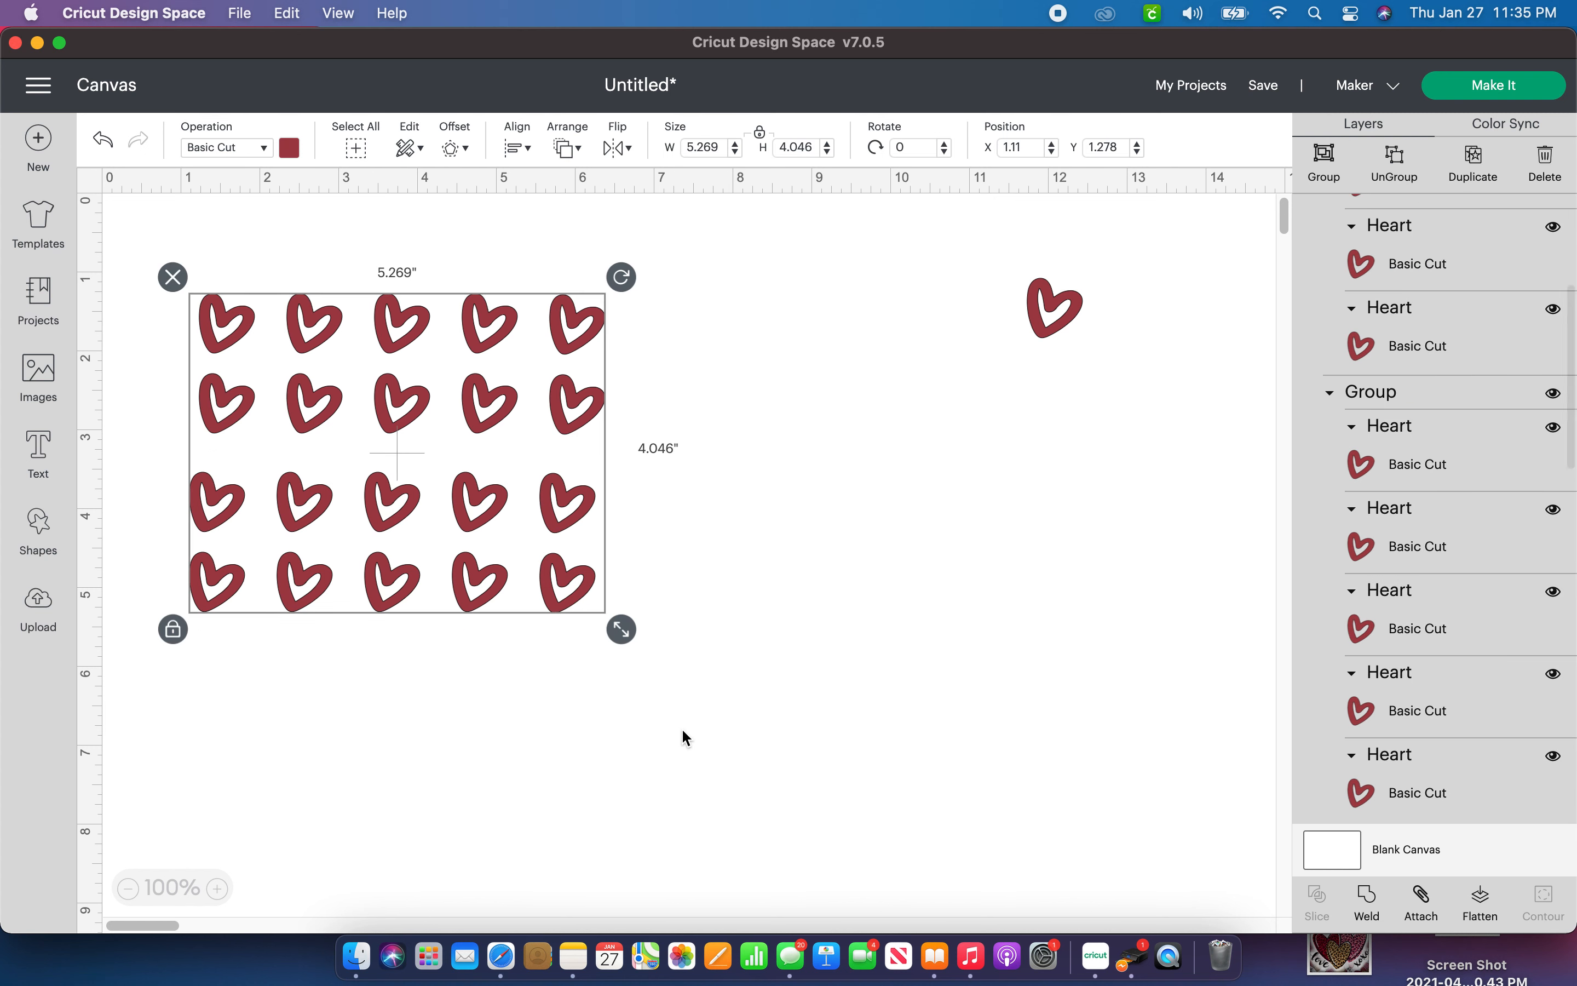
drag(442, 401, 444, 401)
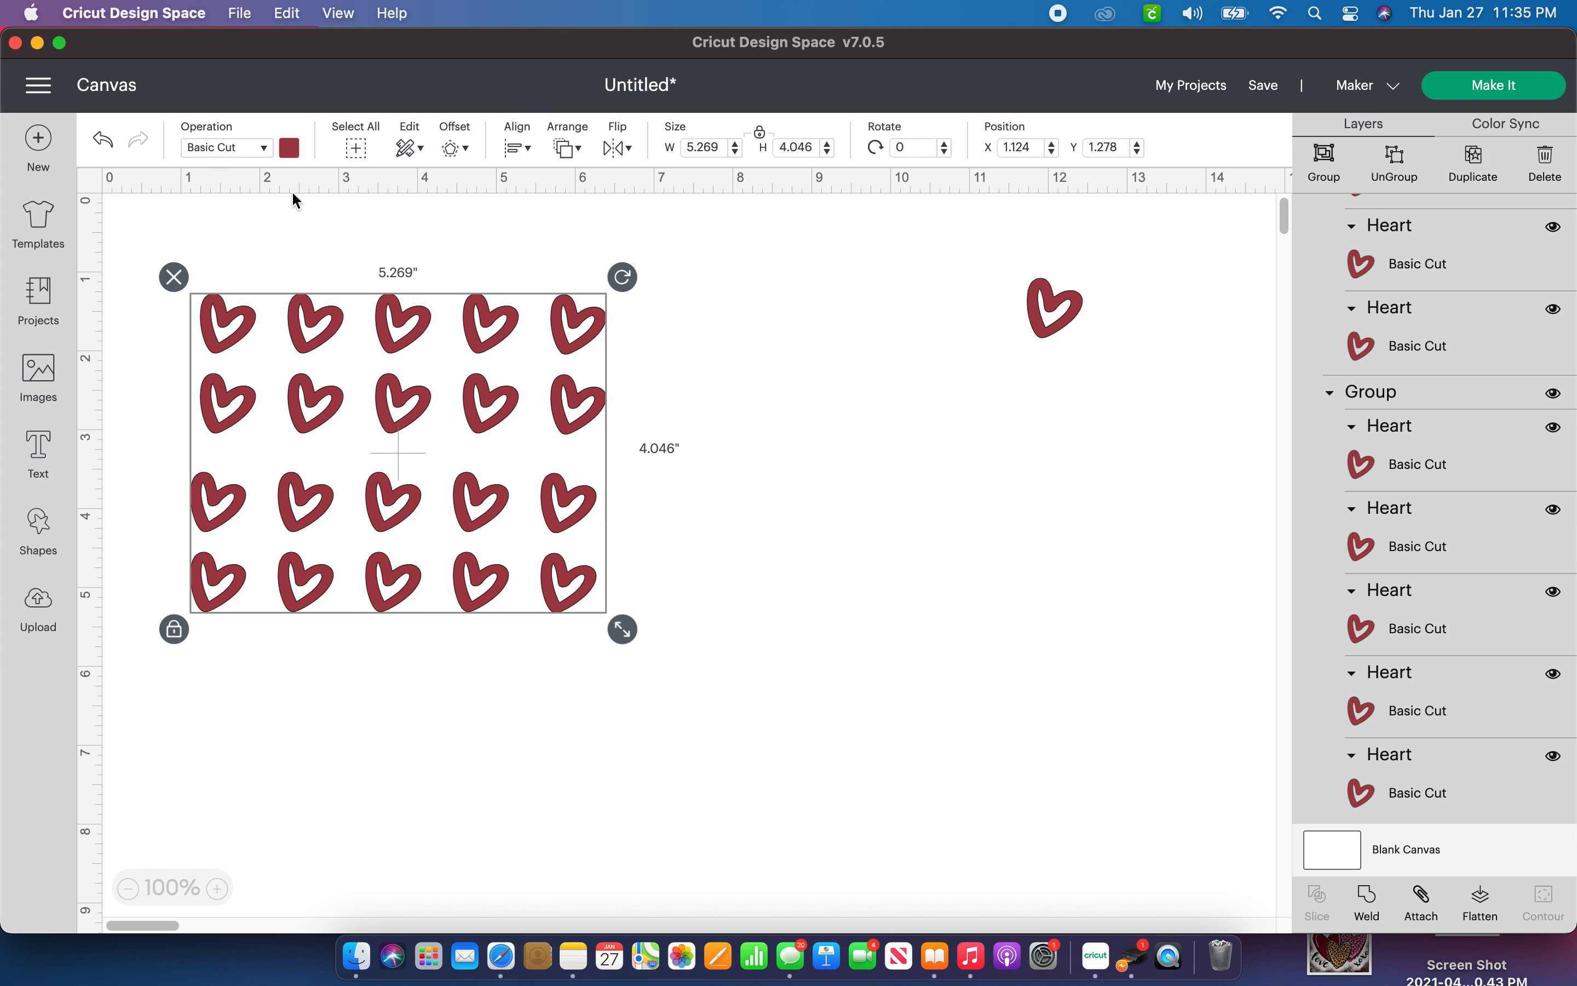
click(102, 144)
click(104, 145)
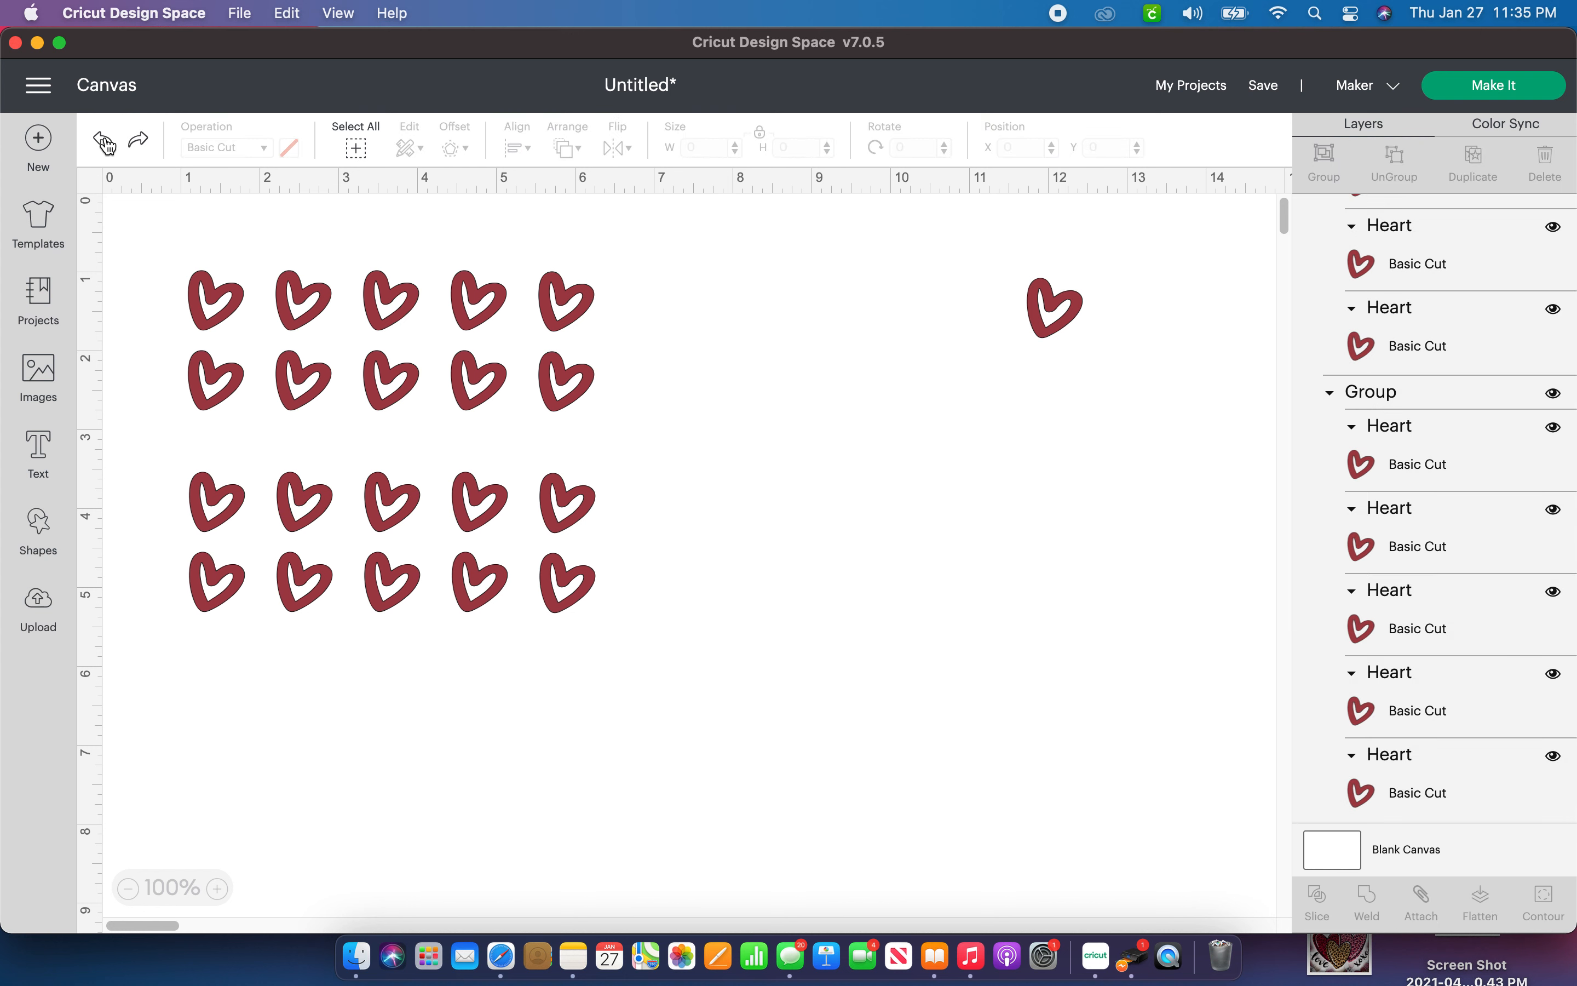
click(103, 143)
click(103, 143)
click(103, 144)
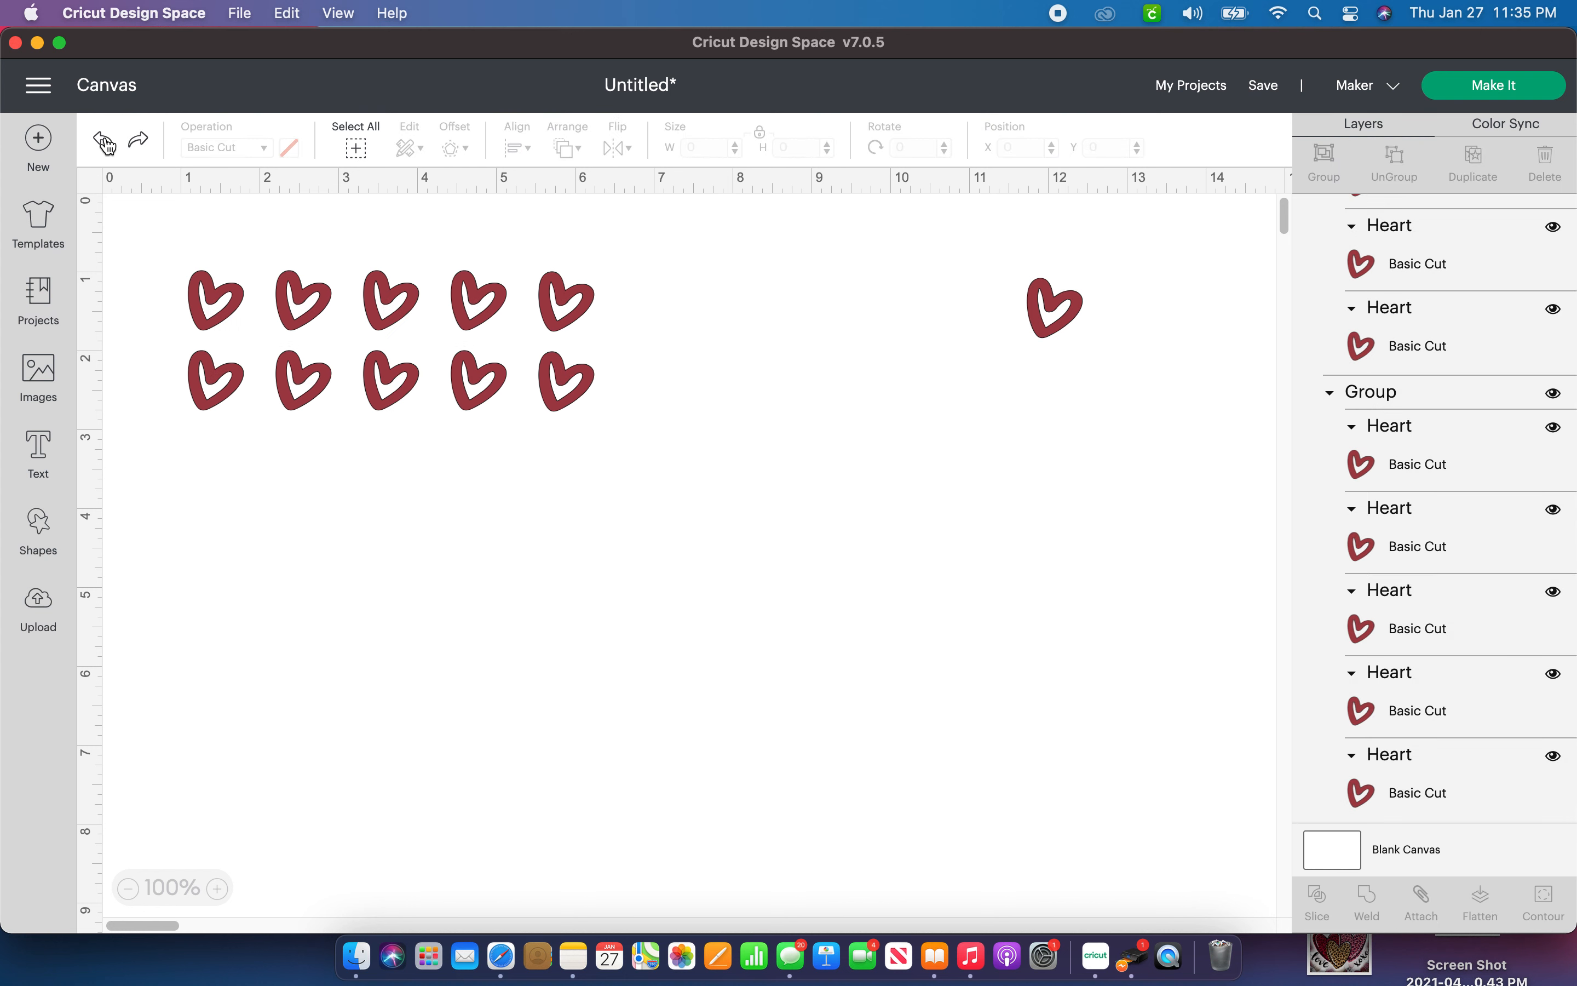
Build a third row of four 0.9-inch-wide hearts below the two rows, using the spare heart and three duplicates.
drag(1080, 308, 230, 484)
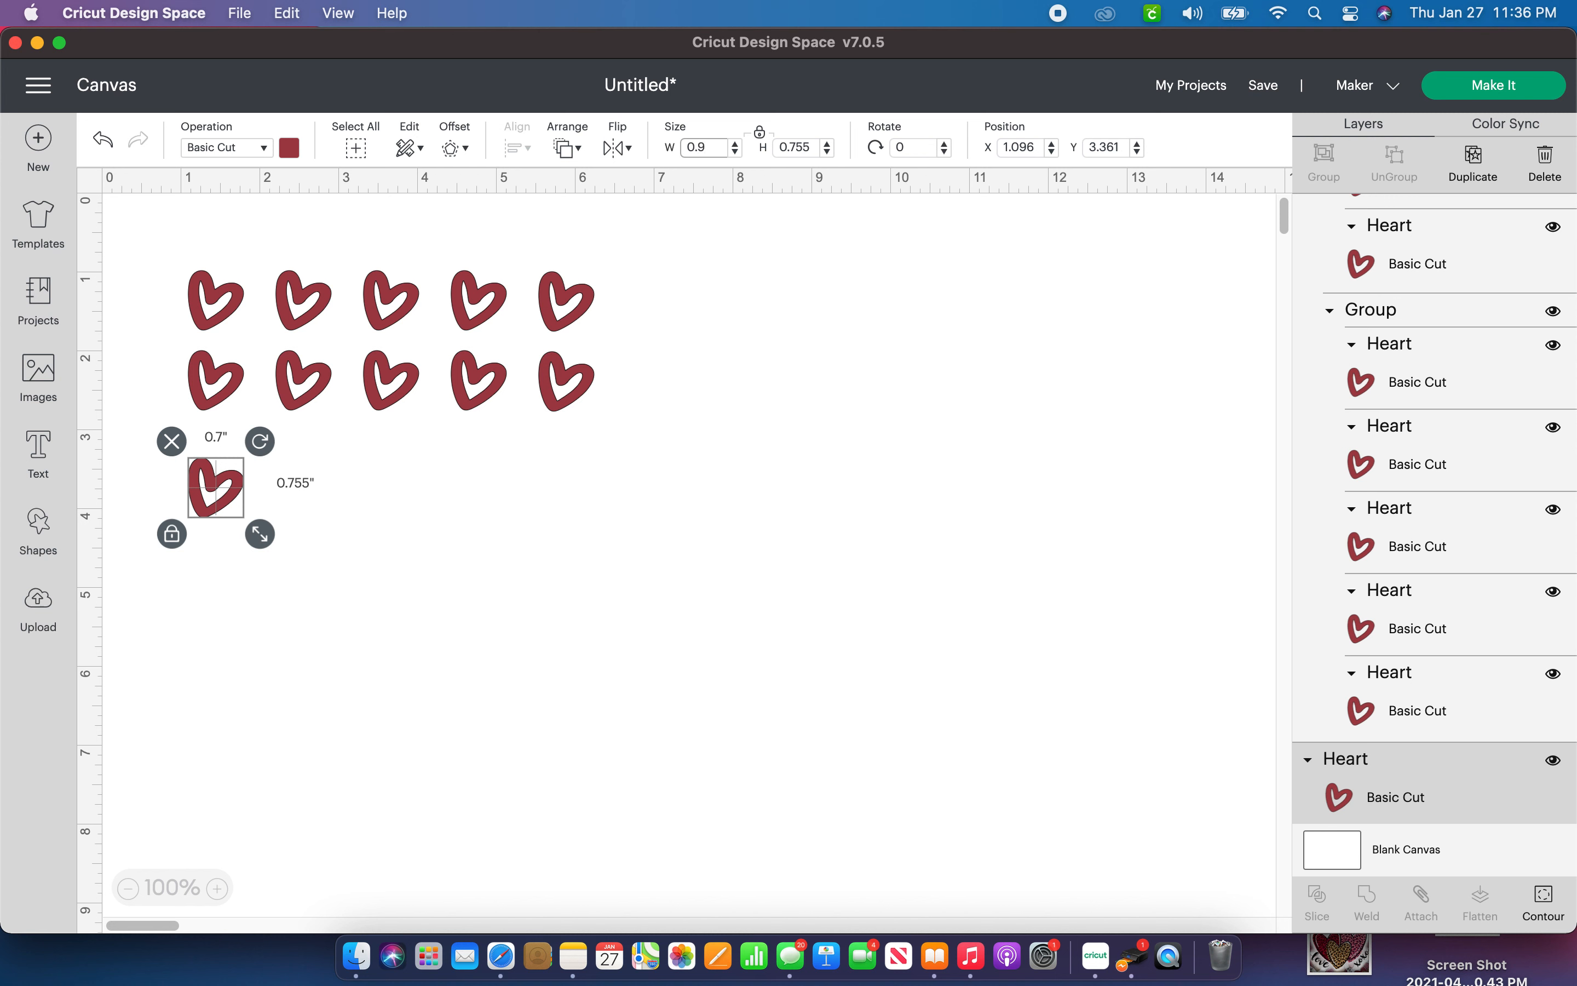
key(Return)
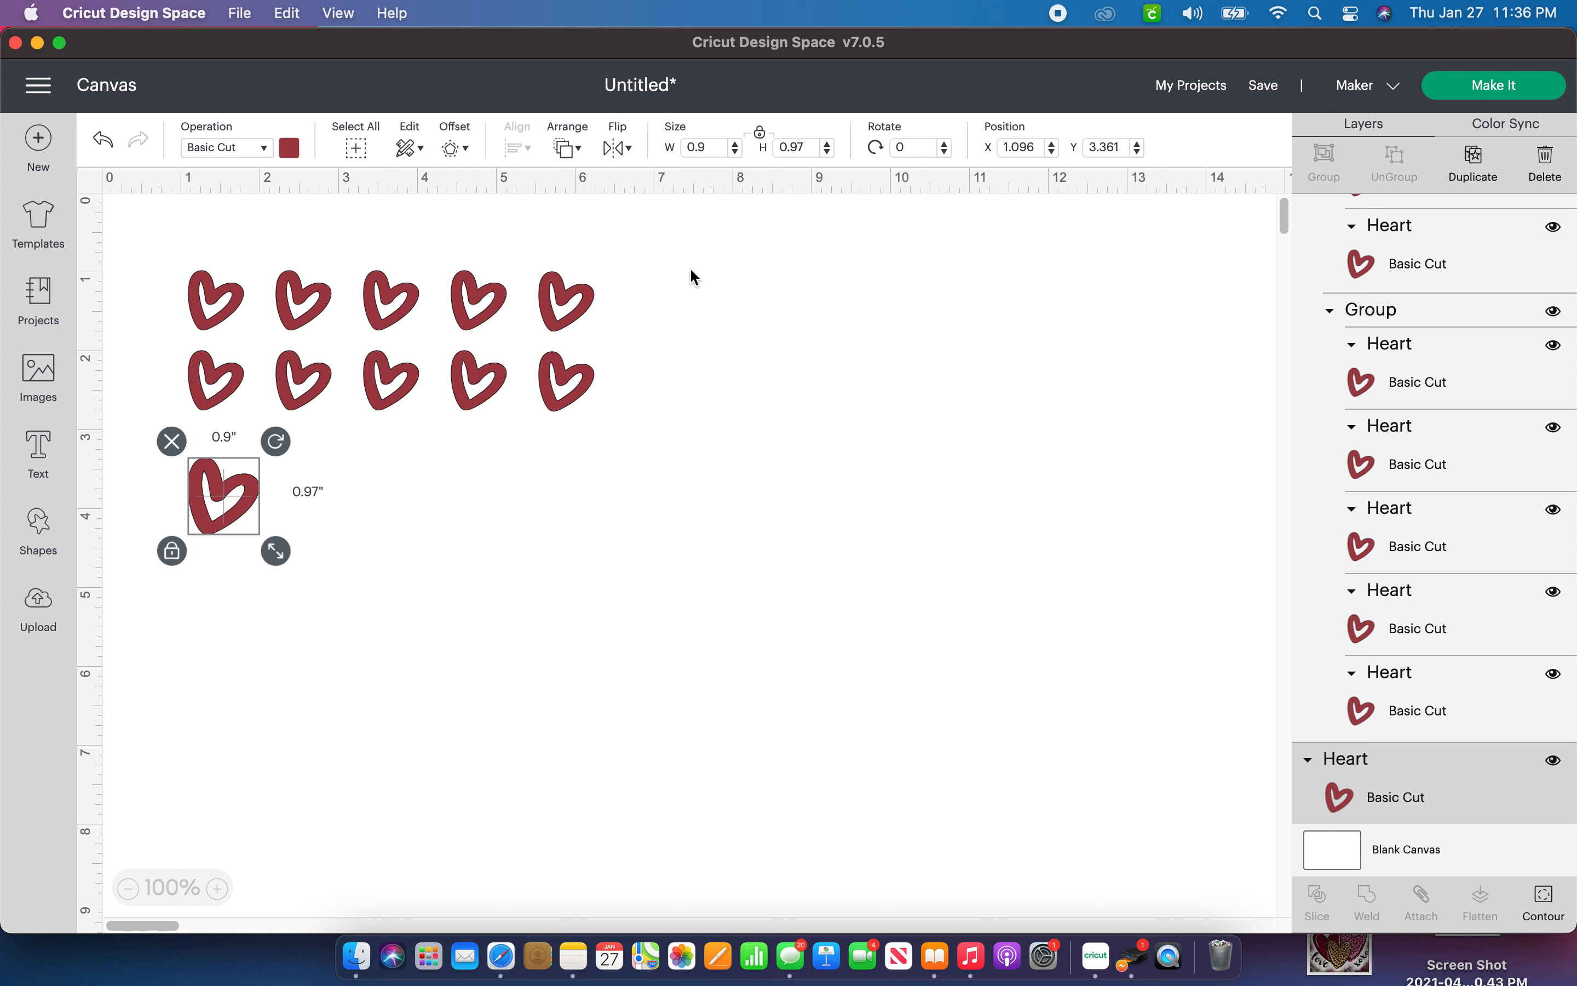
click(1479, 168)
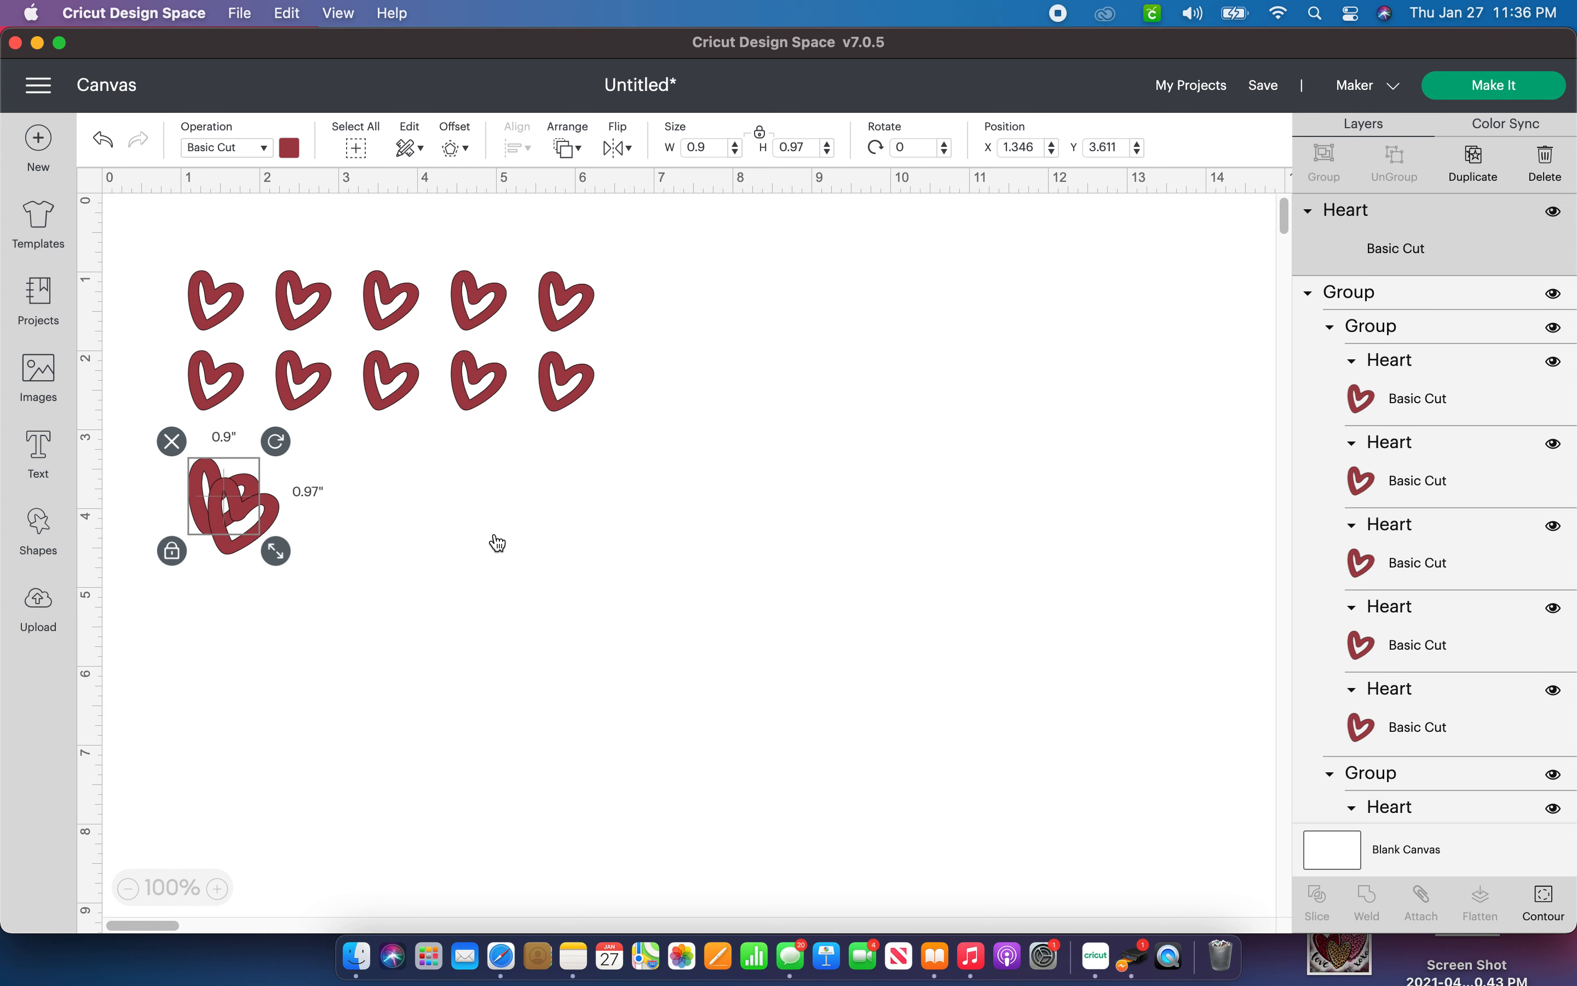
drag(386, 518, 419, 510)
drag(246, 521, 552, 514)
drag(329, 509, 456, 515)
click(233, 520)
drag(233, 520, 318, 507)
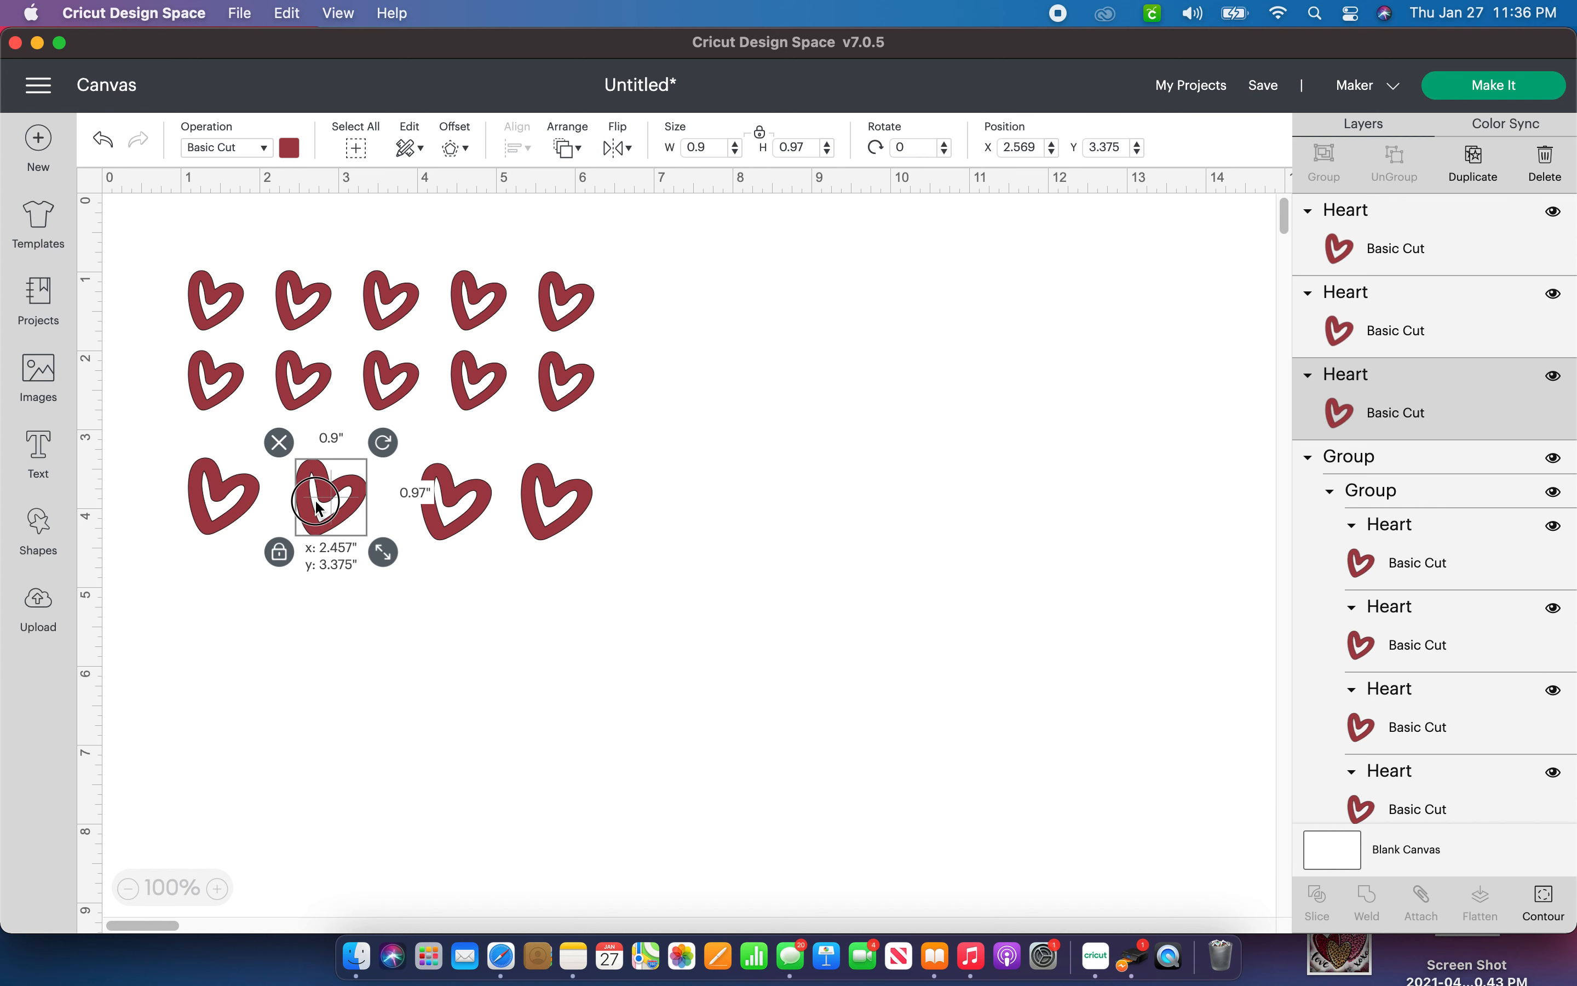
Distribute the four larger hearts horizontally with their tops aligned, and group them as one row.
click(127, 422)
drag(165, 442, 637, 575)
click(514, 148)
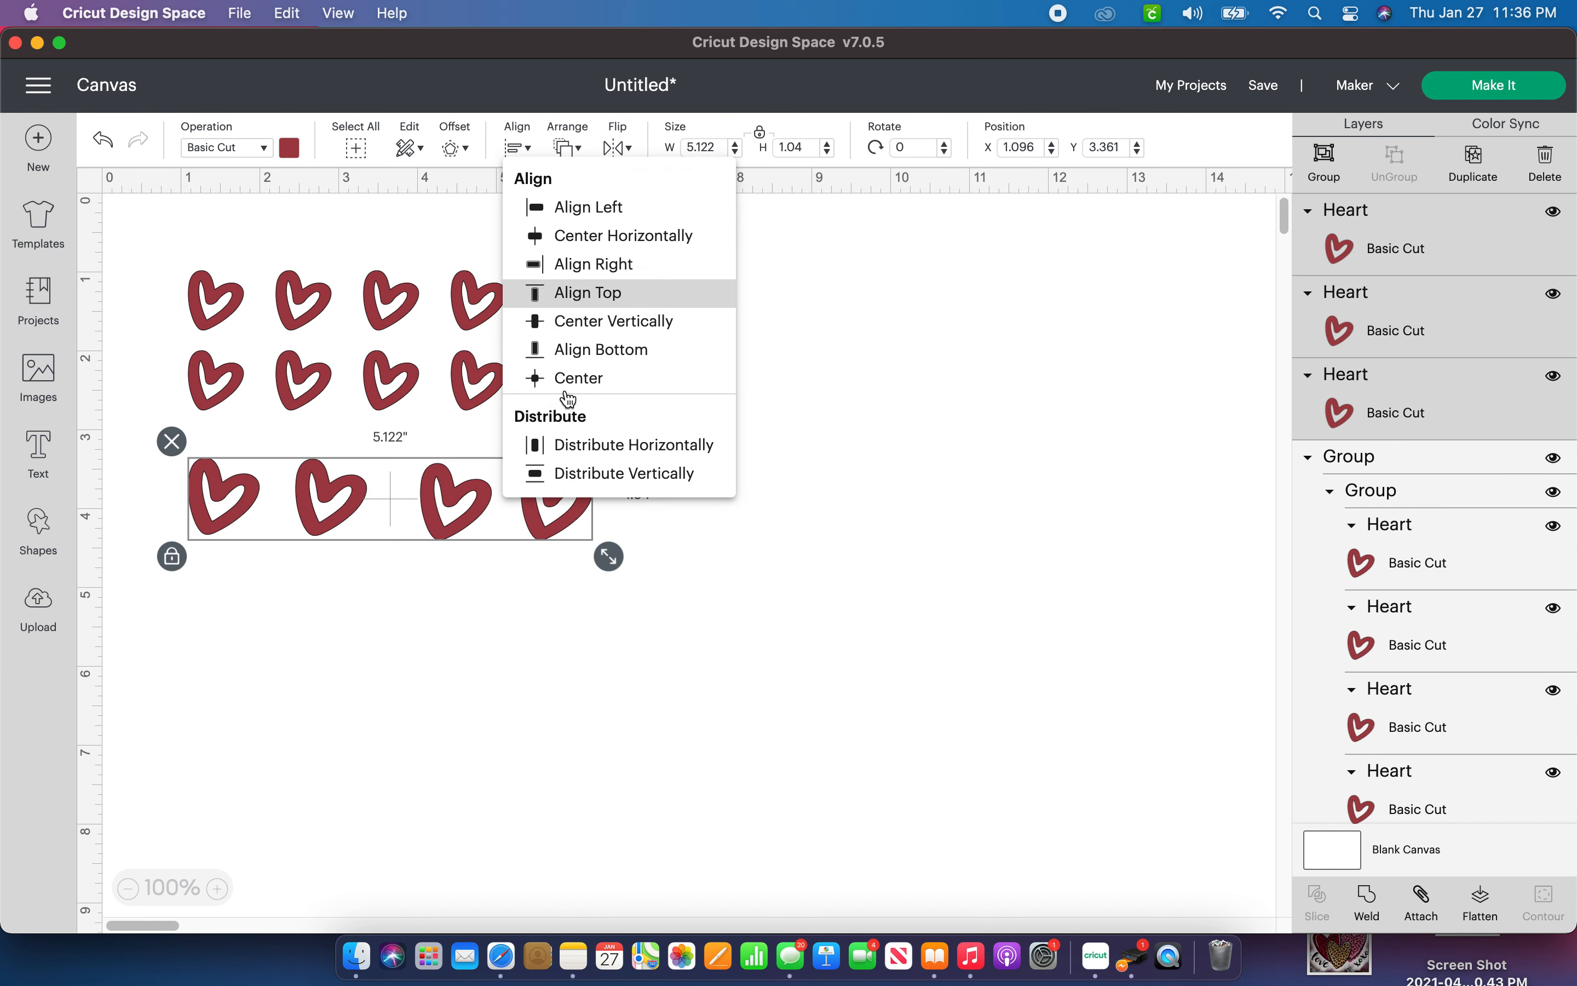
click(591, 449)
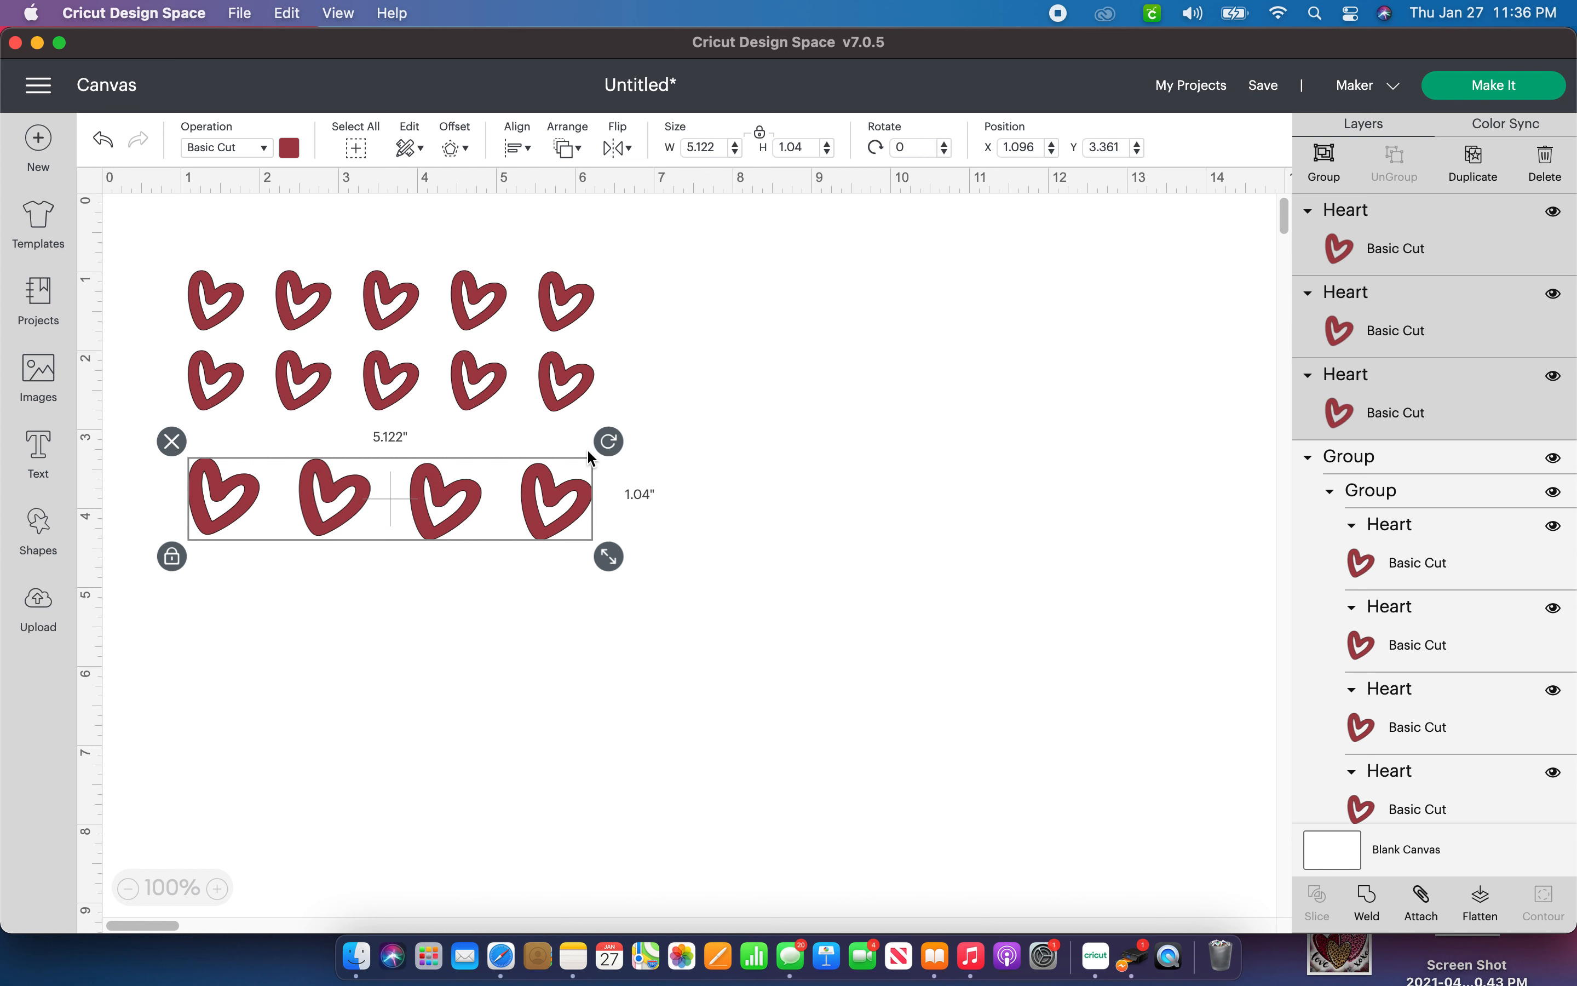
click(517, 144)
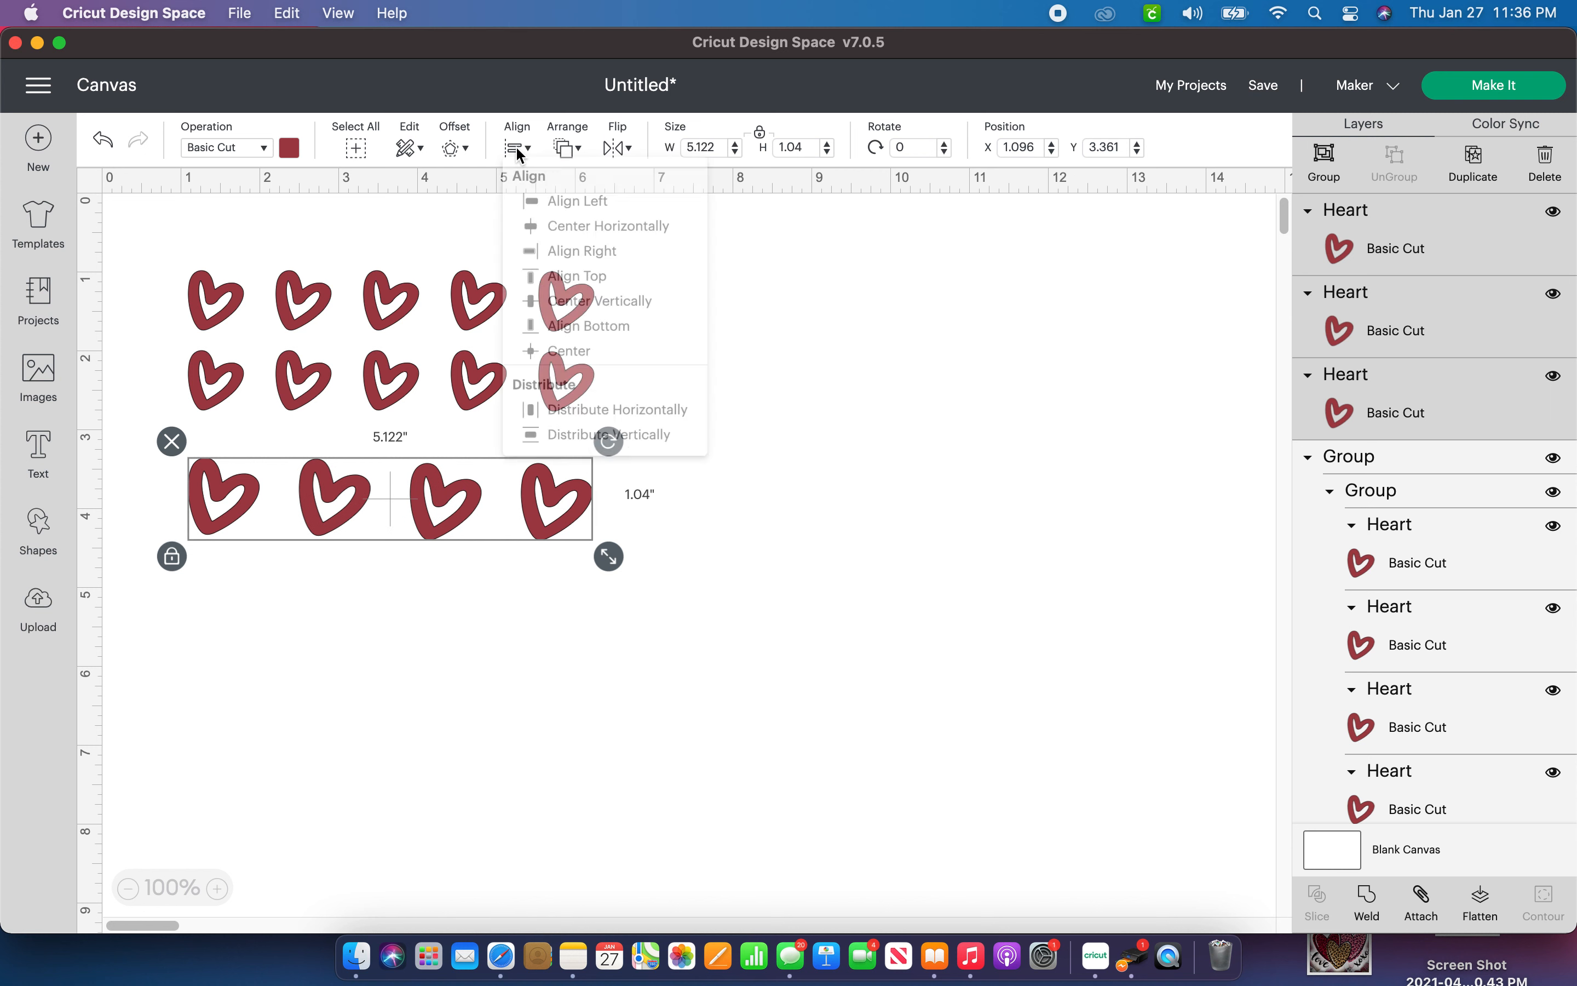
click(582, 450)
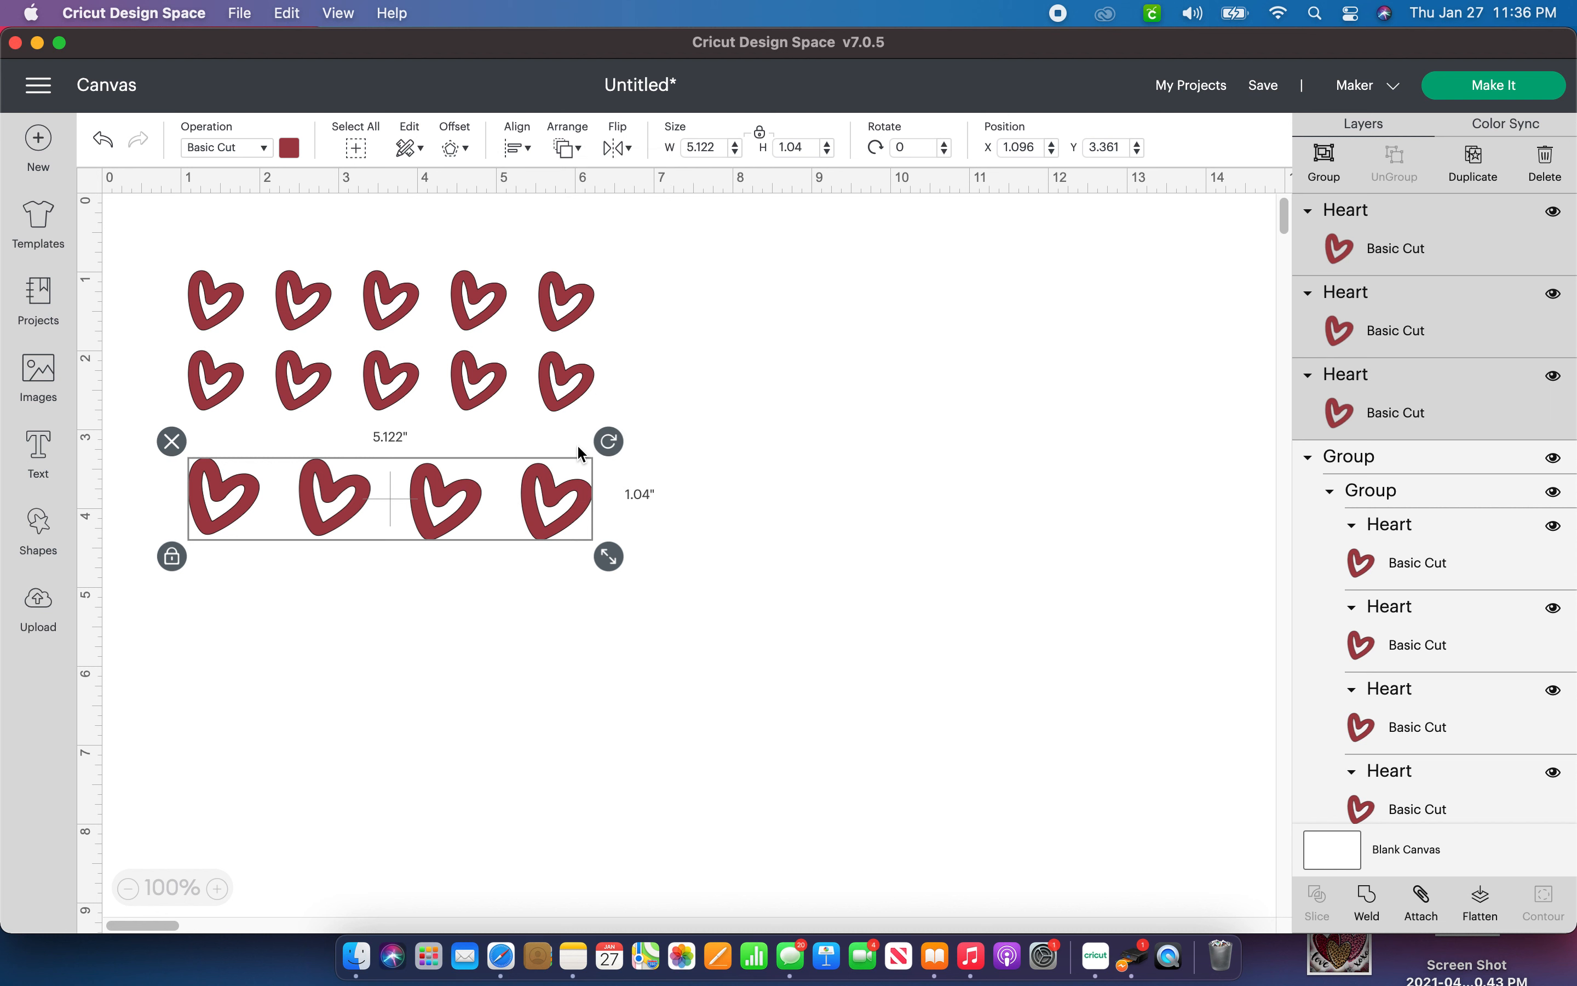
click(527, 147)
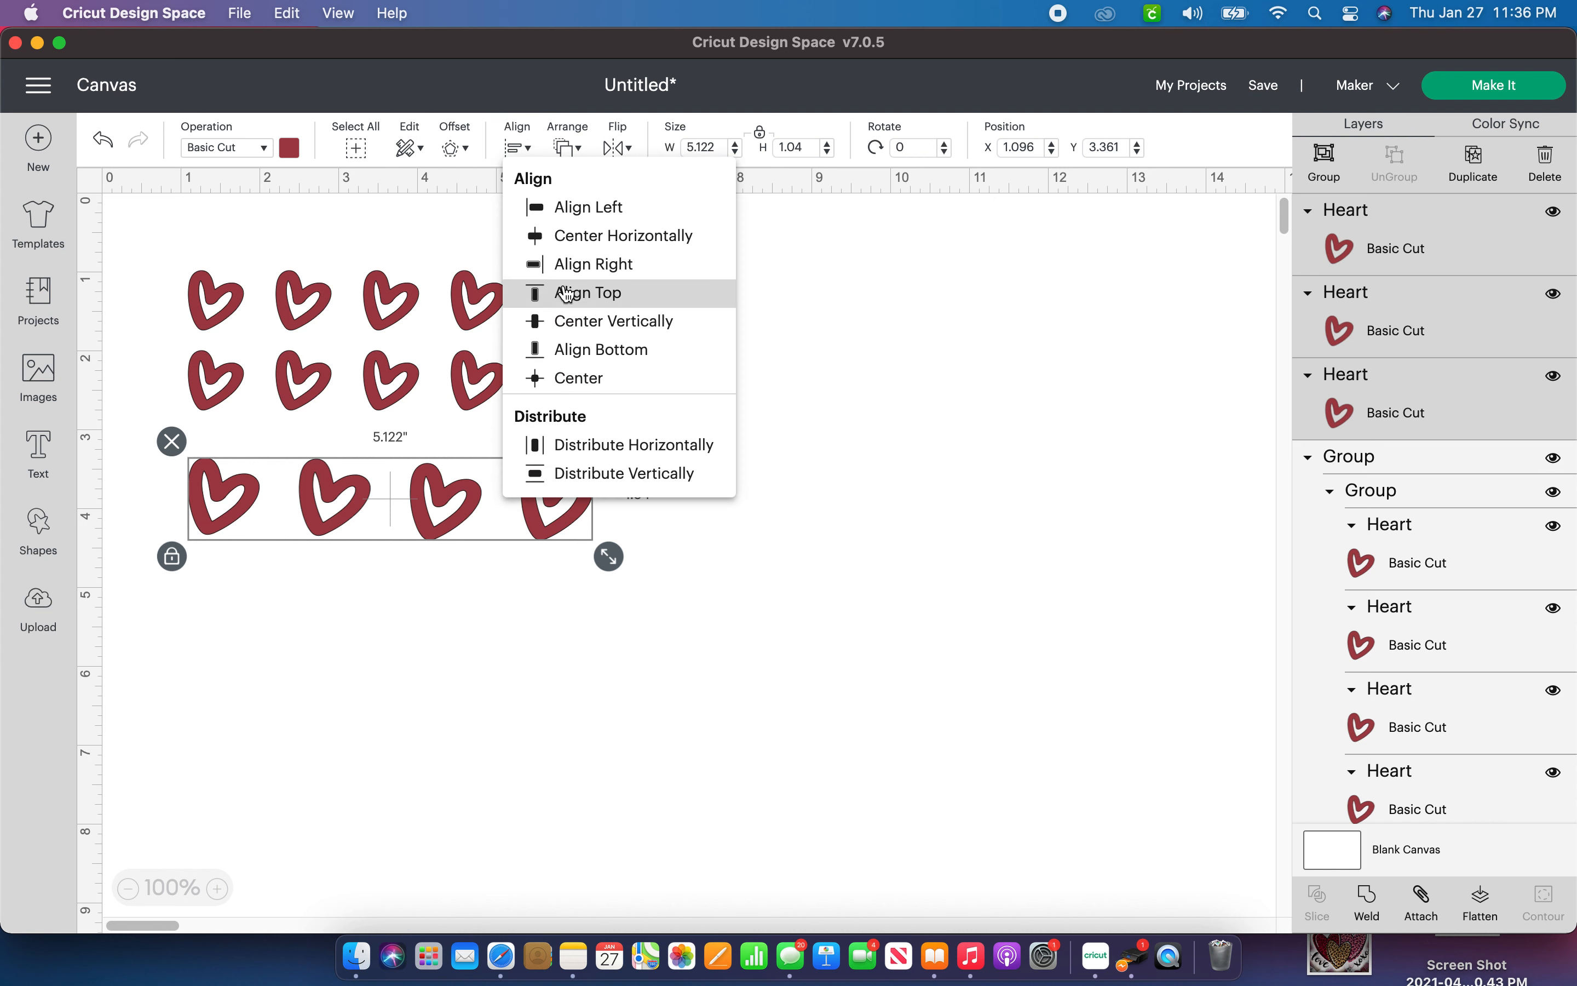
click(567, 295)
click(1324, 160)
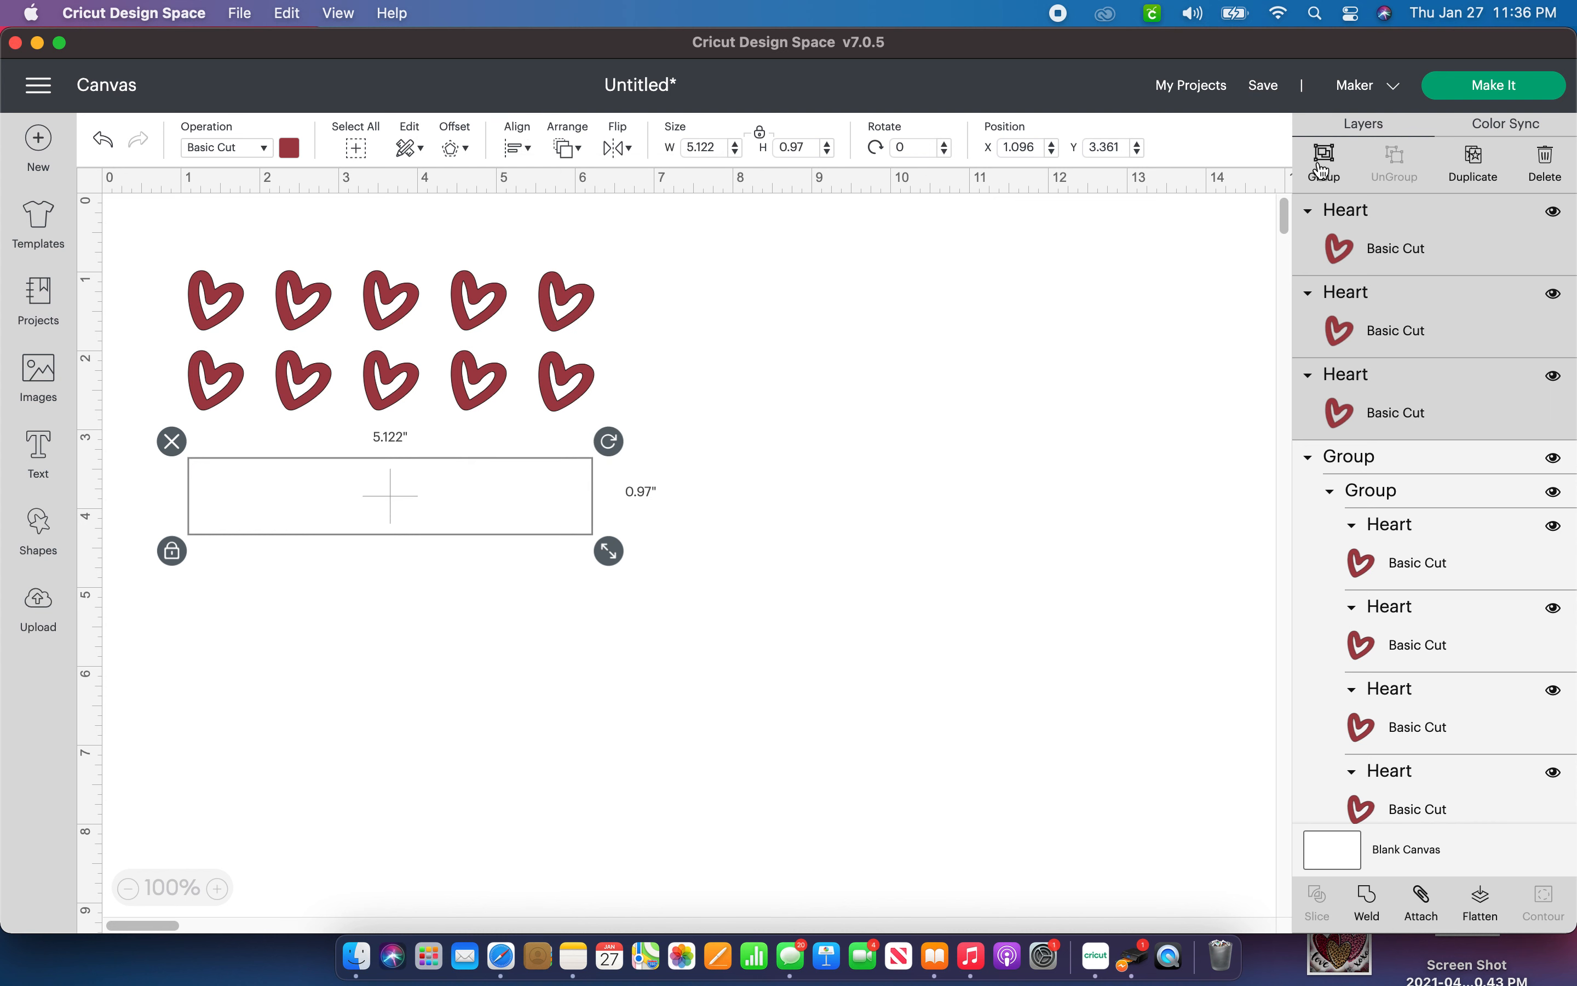
Duplicate the grouped row of four larger hearts and place the copy beneath it as a fourth row.
click(1486, 174)
drag(413, 530, 391, 619)
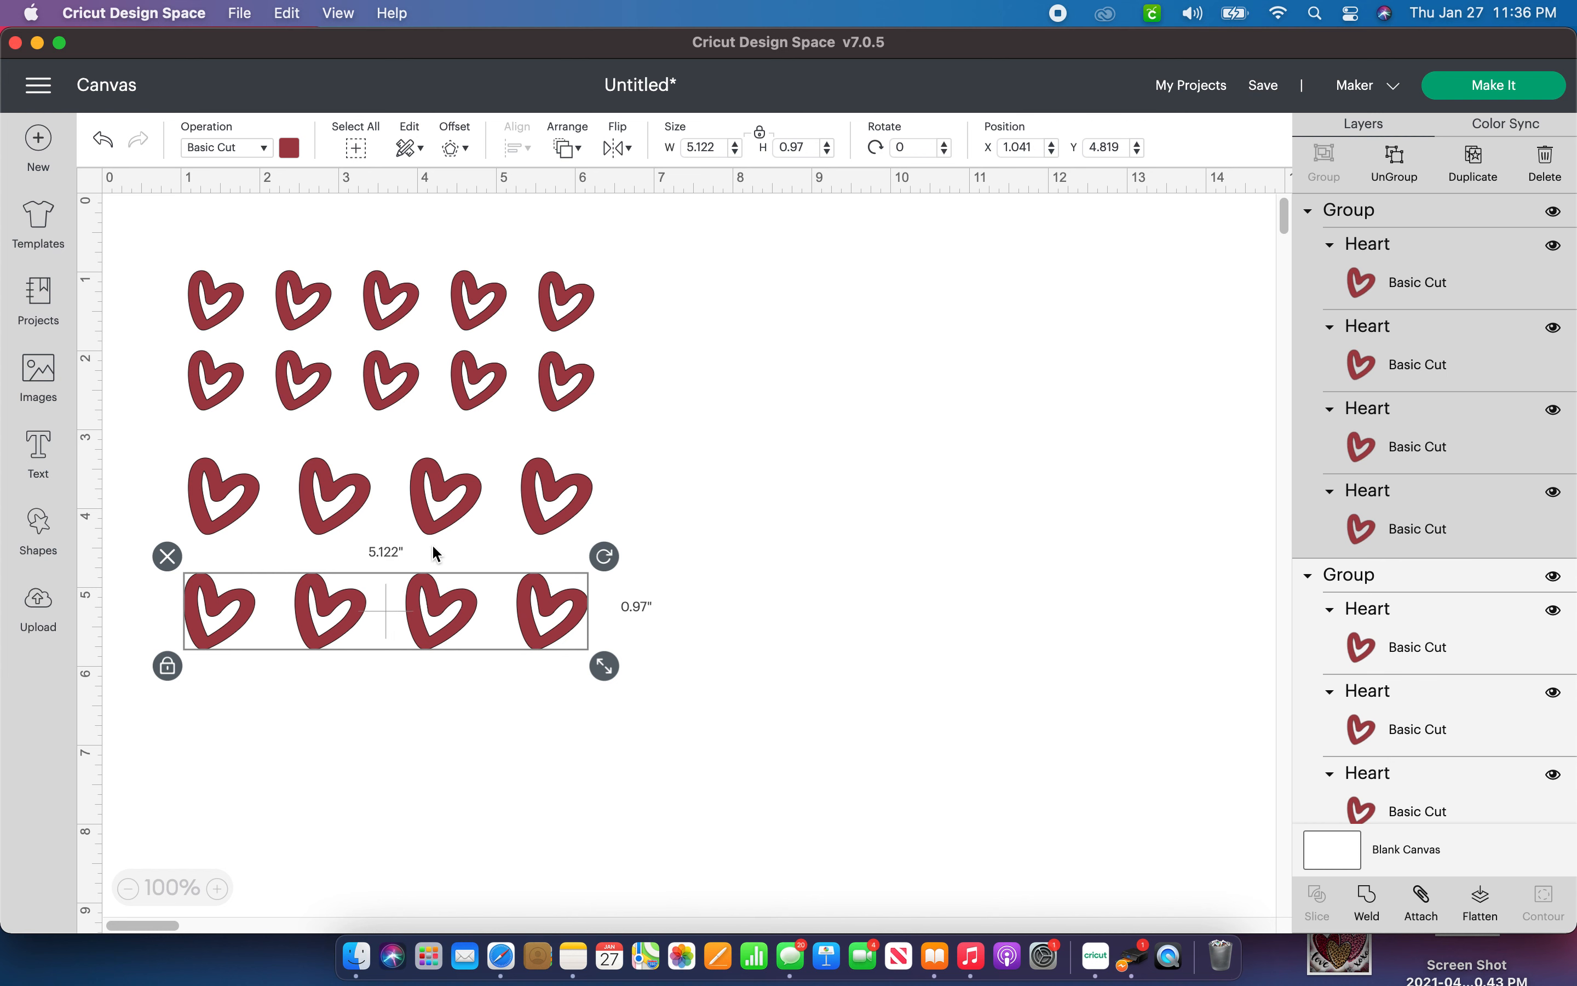
Ungroup the two rows of small hearts and move the uppermost row slightly upward to widen the gap between them.
click(391, 363)
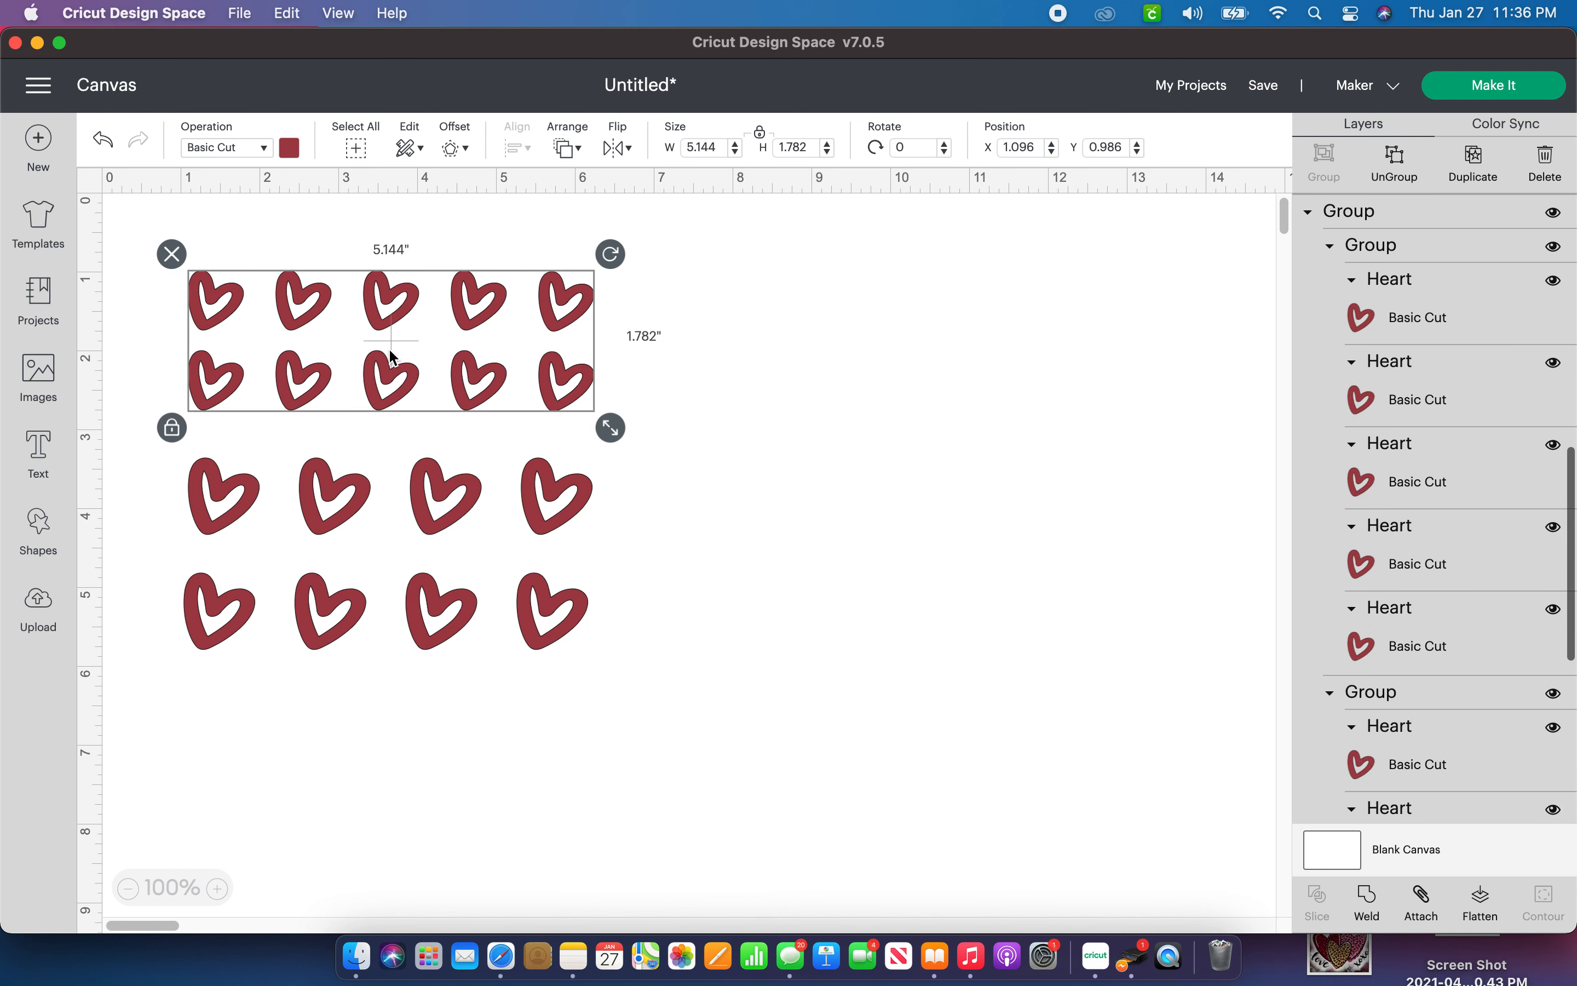
click(1393, 167)
click(369, 294)
drag(369, 294, 370, 281)
click(634, 451)
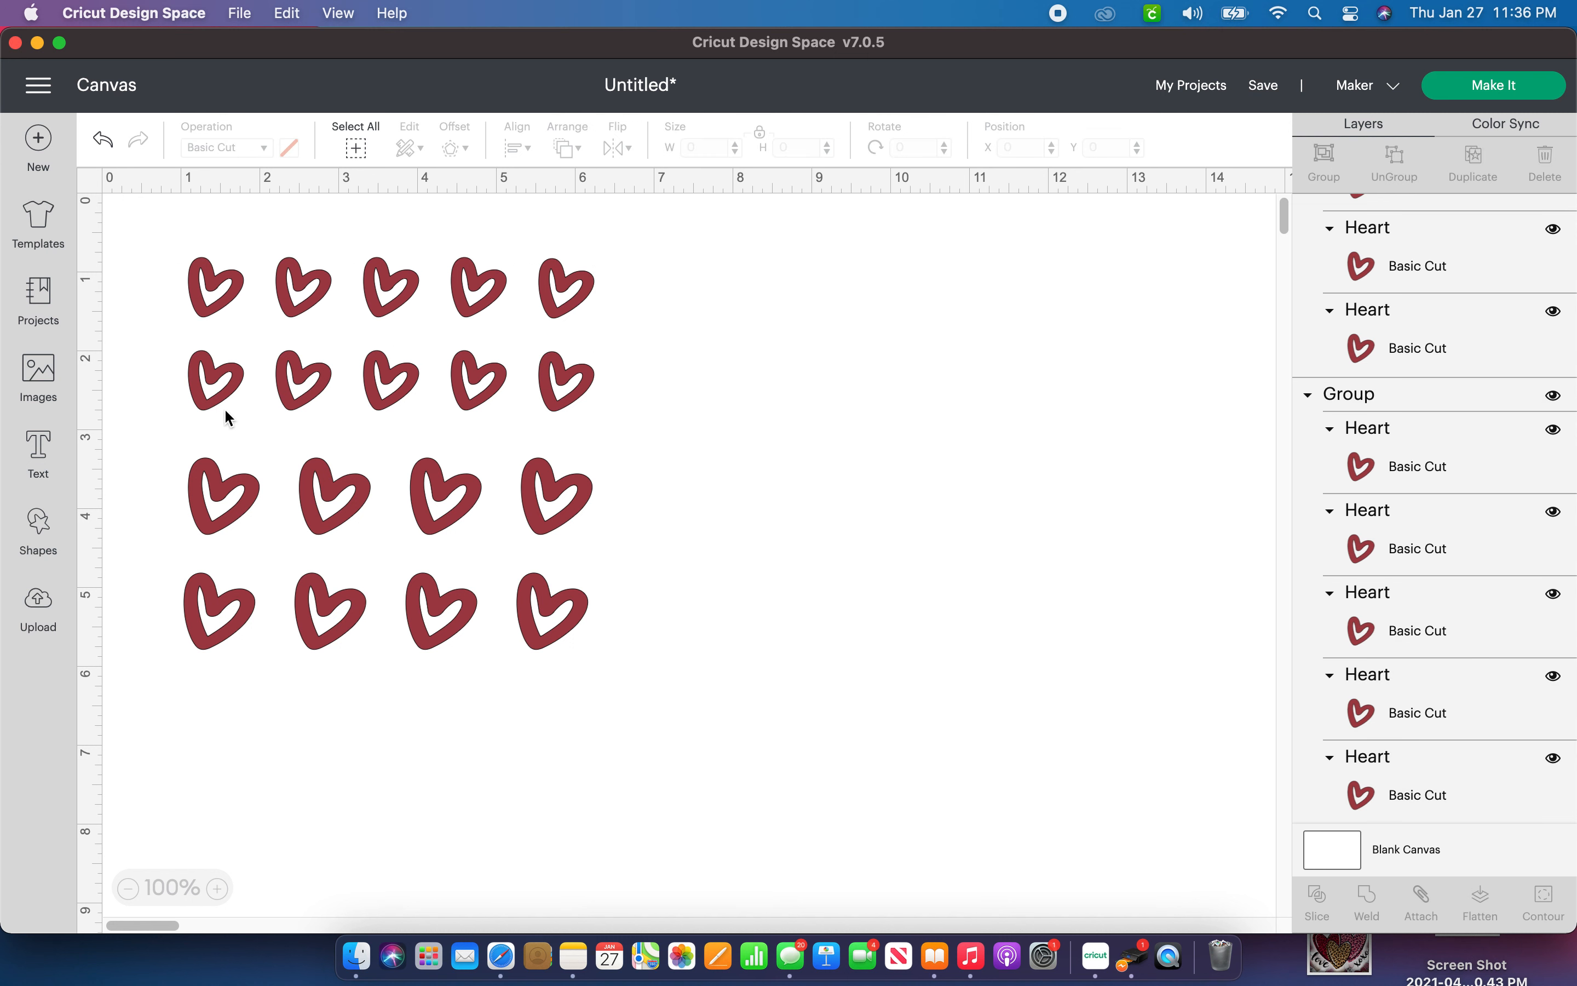
Left-align all four heart rows with each other and group them.
drag(168, 233, 655, 845)
click(524, 150)
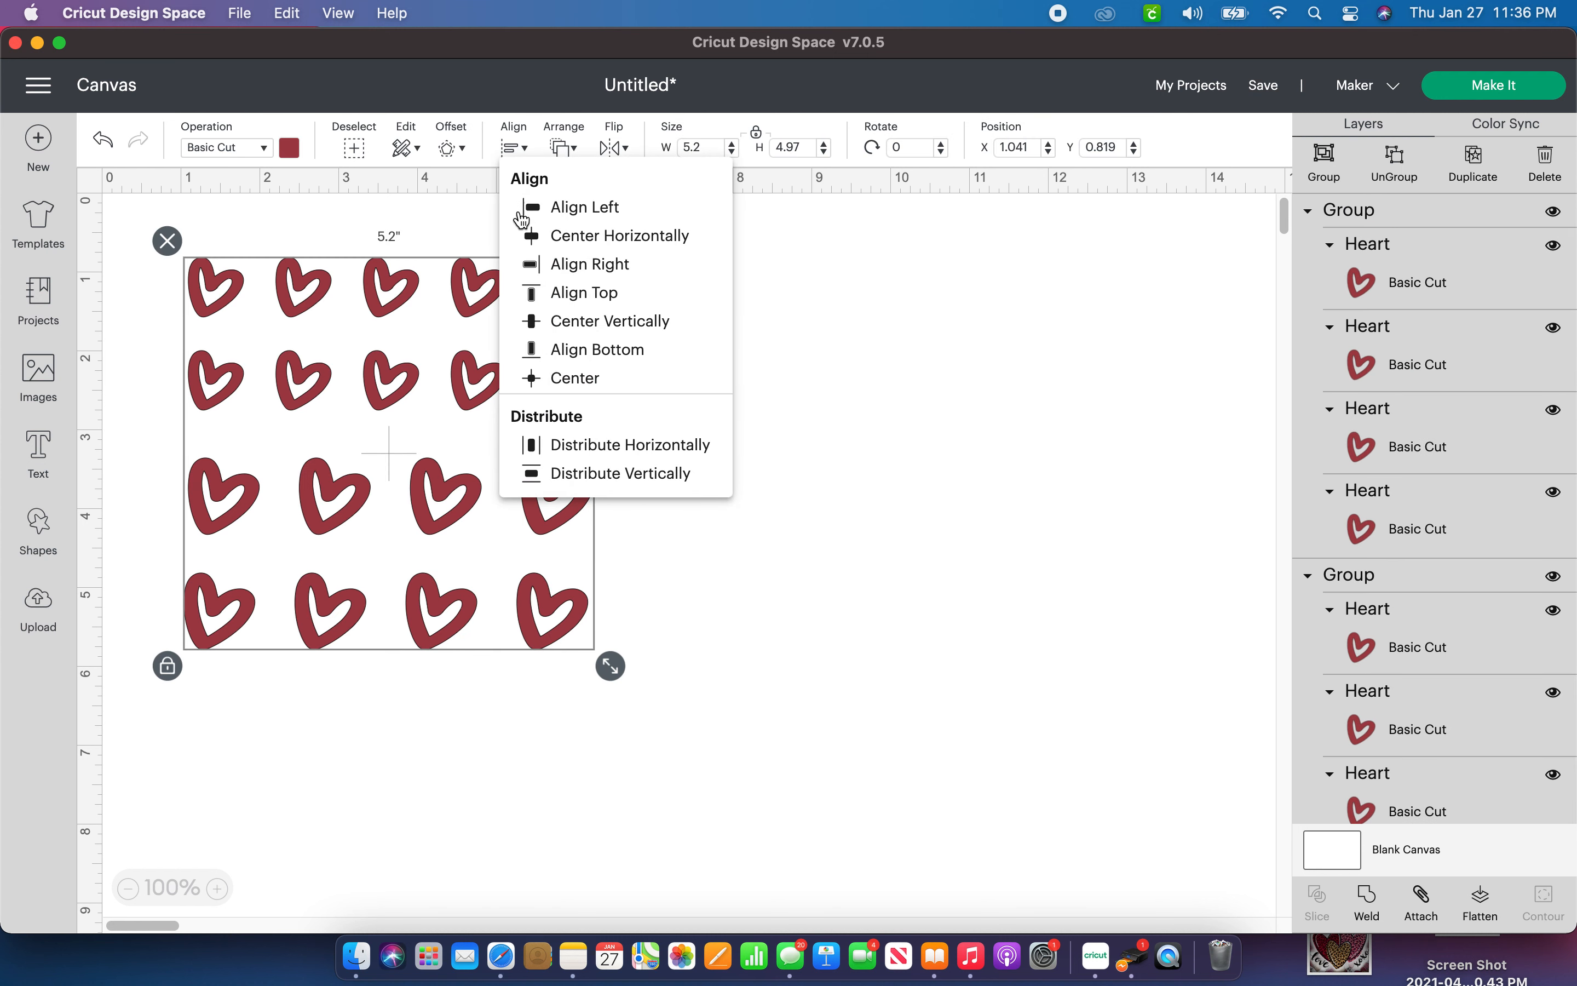
click(558, 206)
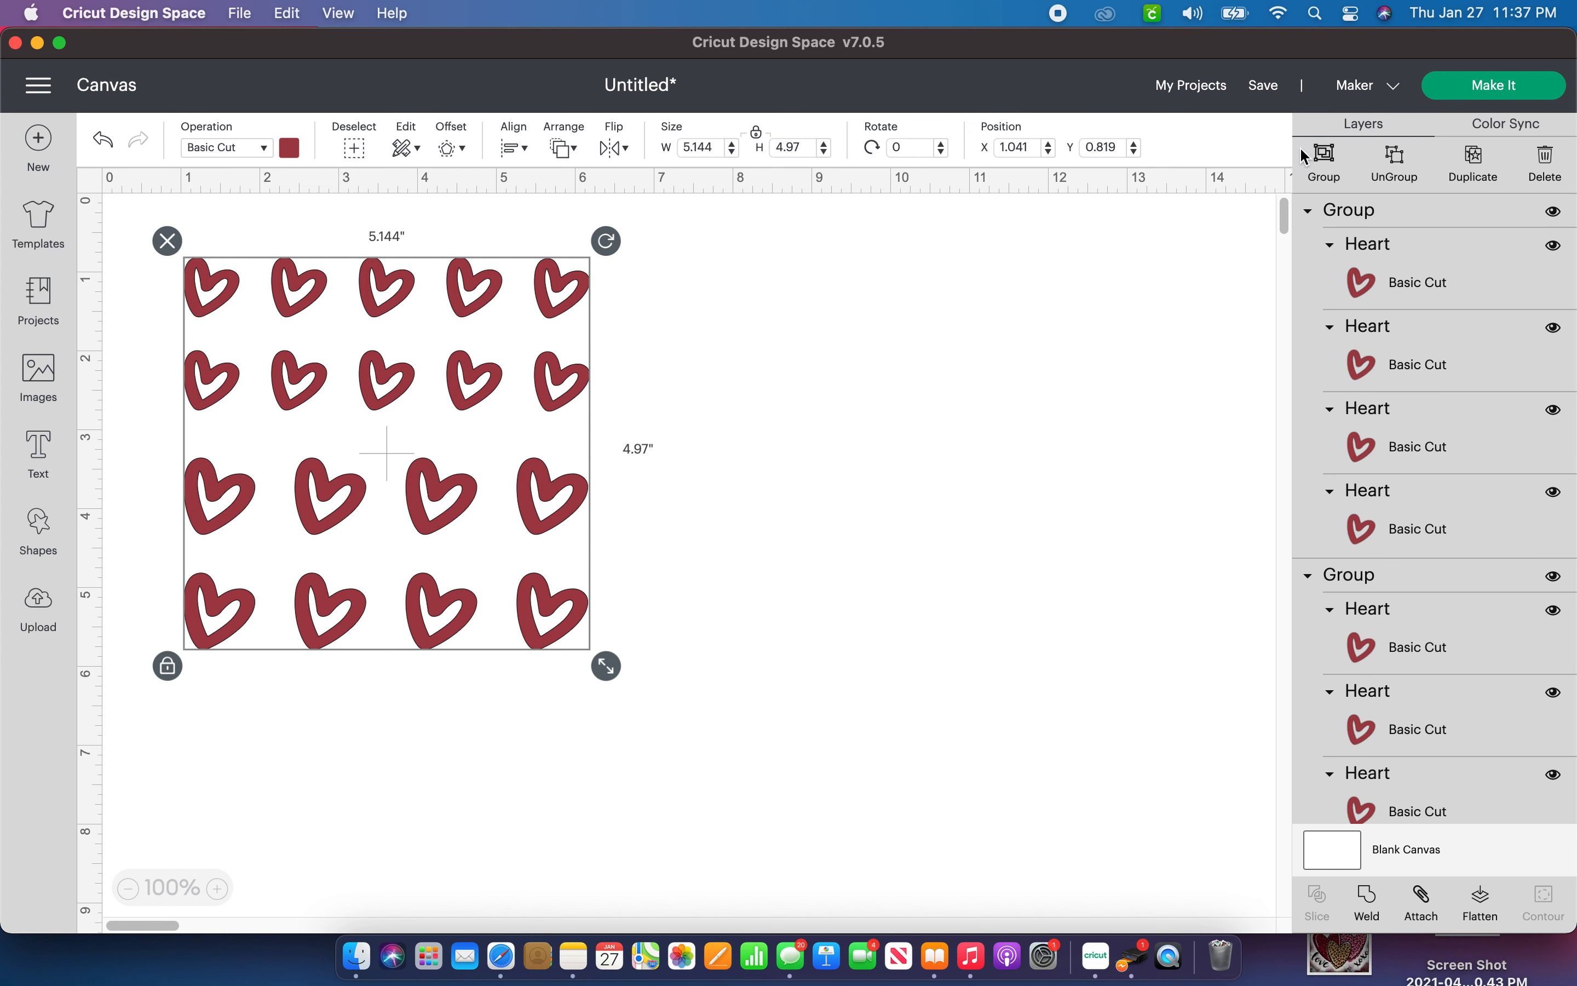
click(1325, 171)
Unhide the dark 6.5-inch square and center the grouped hearts and the square on each other.
scroll(1527, 732, down, 10)
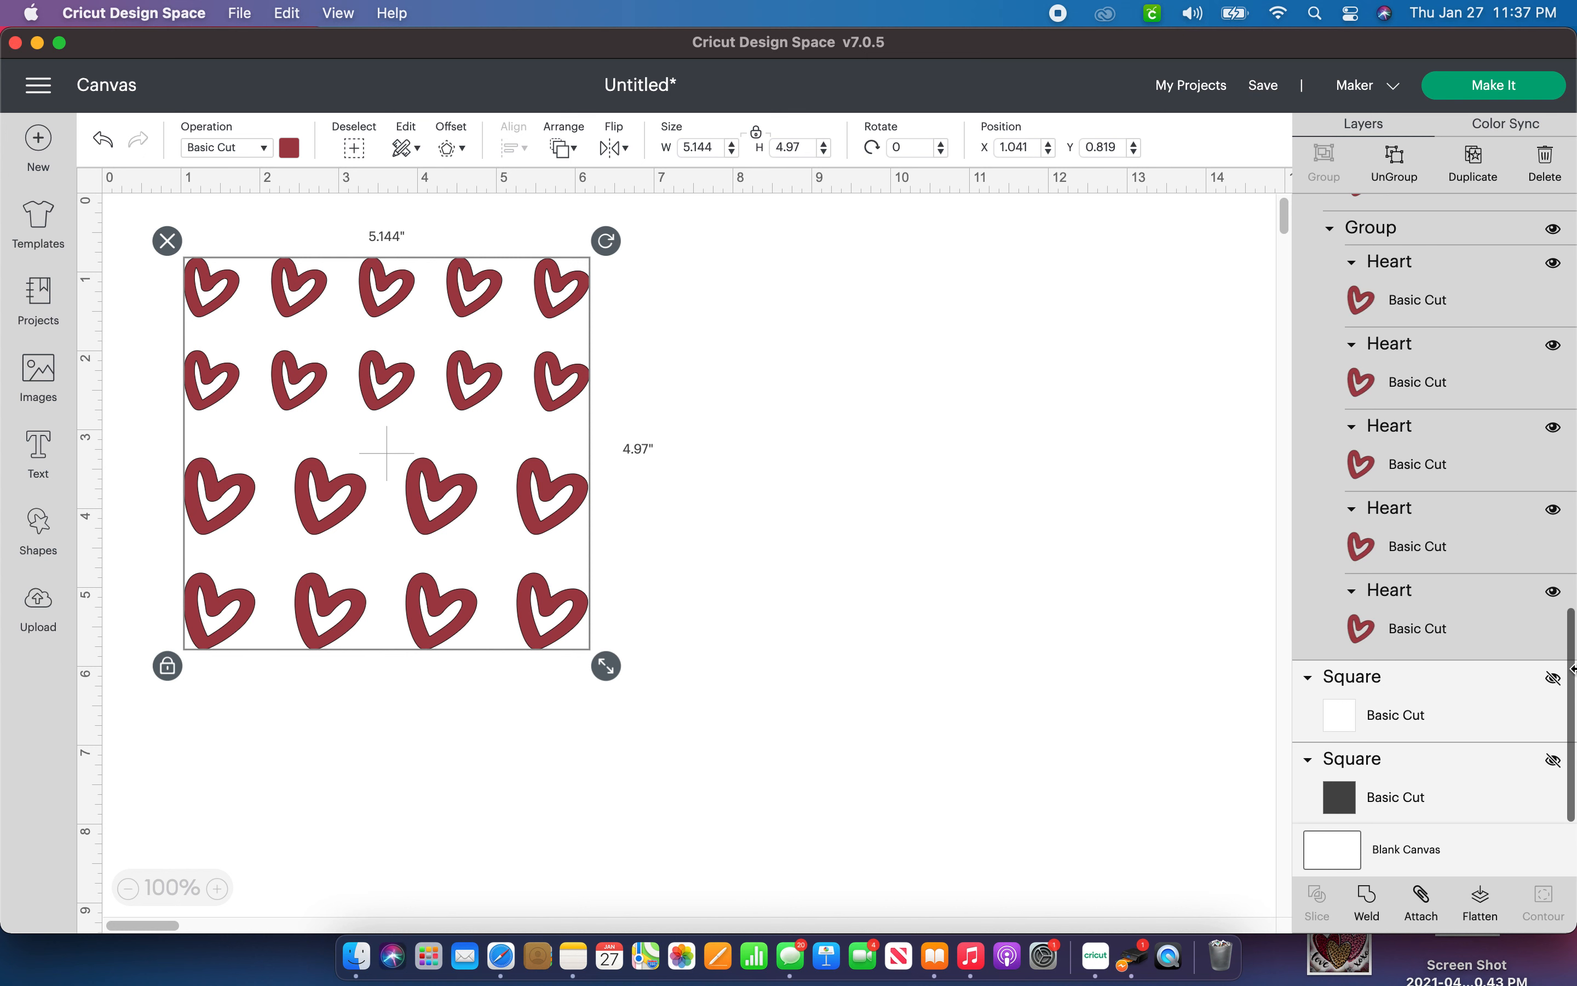
click(1555, 761)
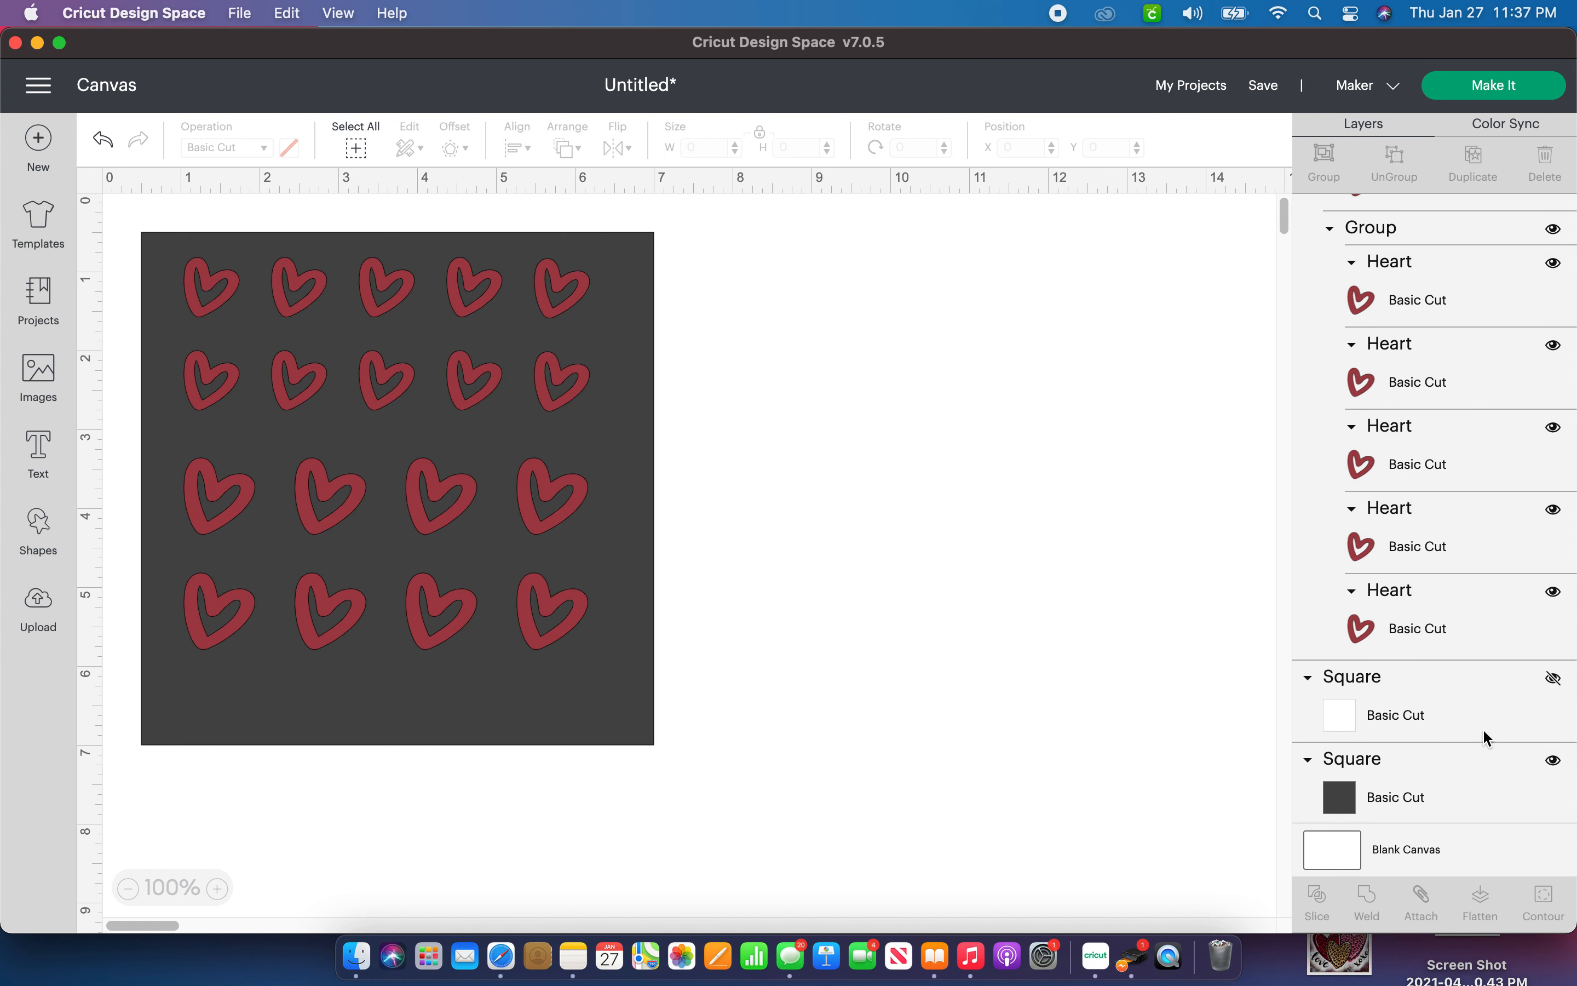
click(502, 458)
click(749, 355)
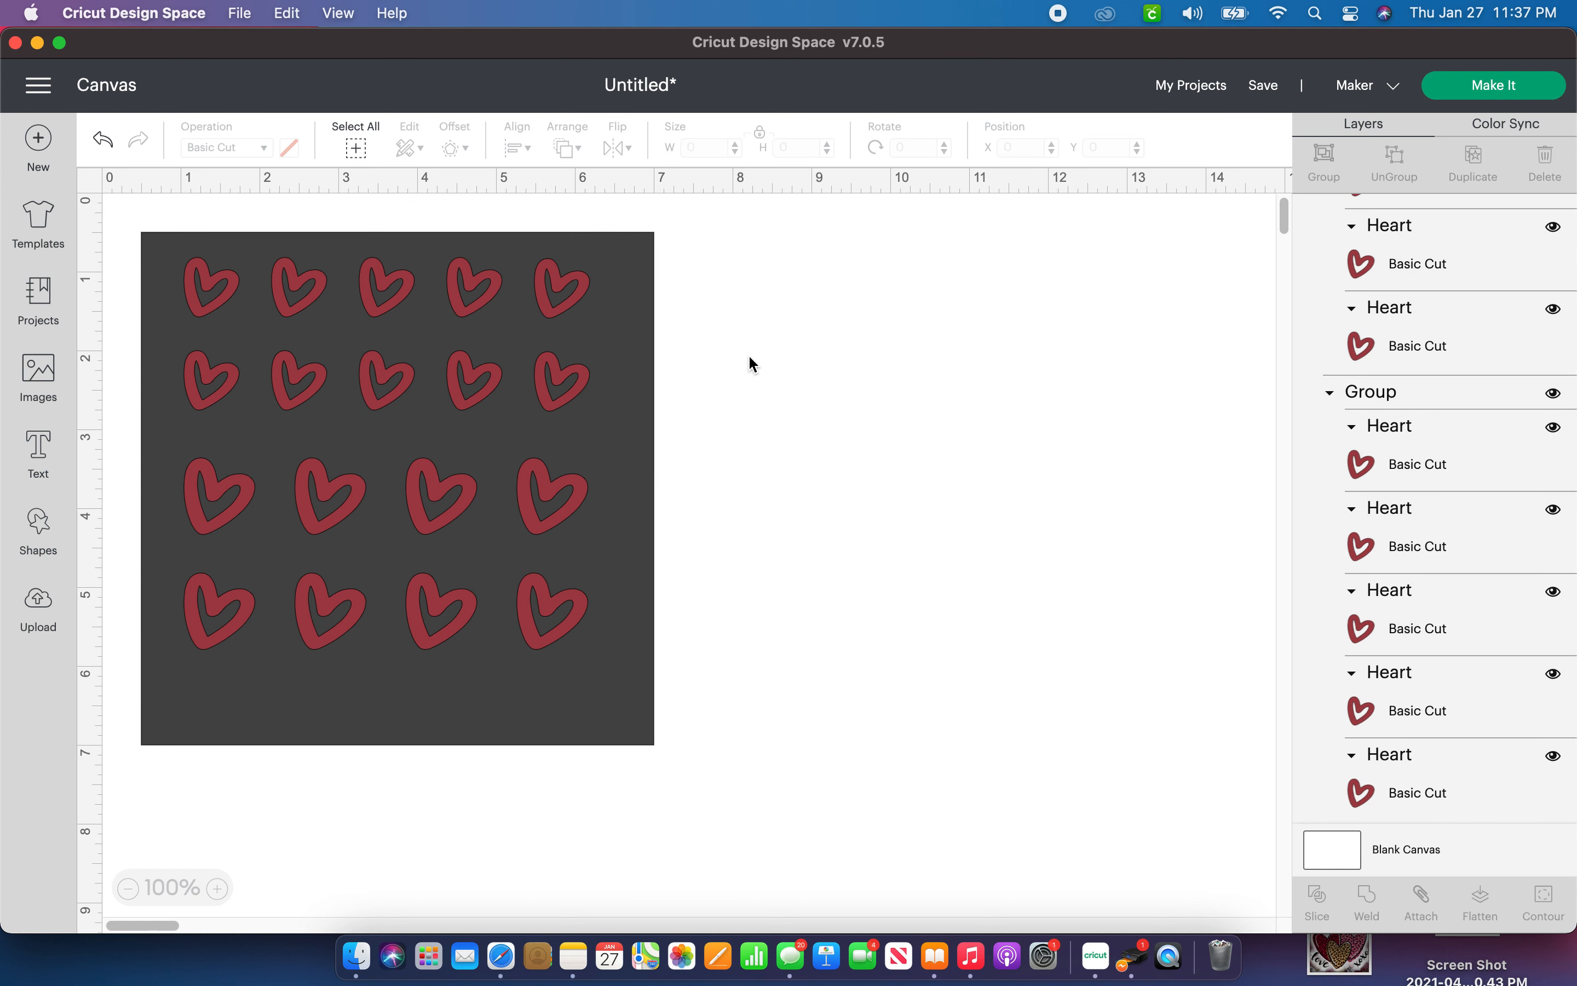
click(421, 434)
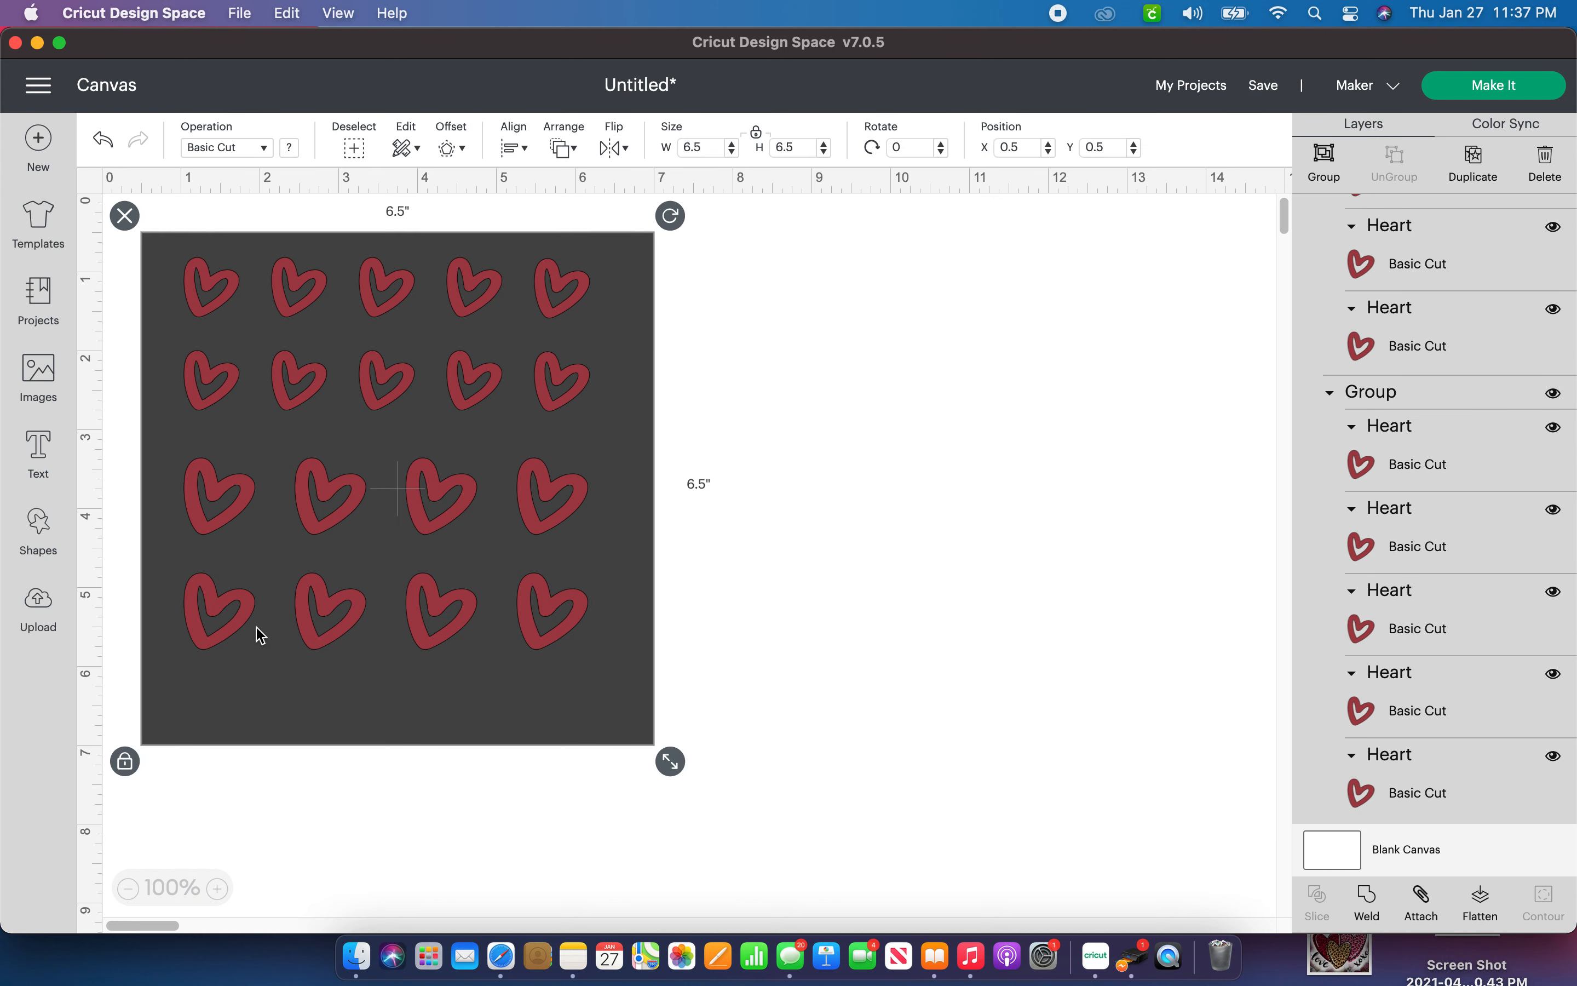
click(514, 148)
click(579, 384)
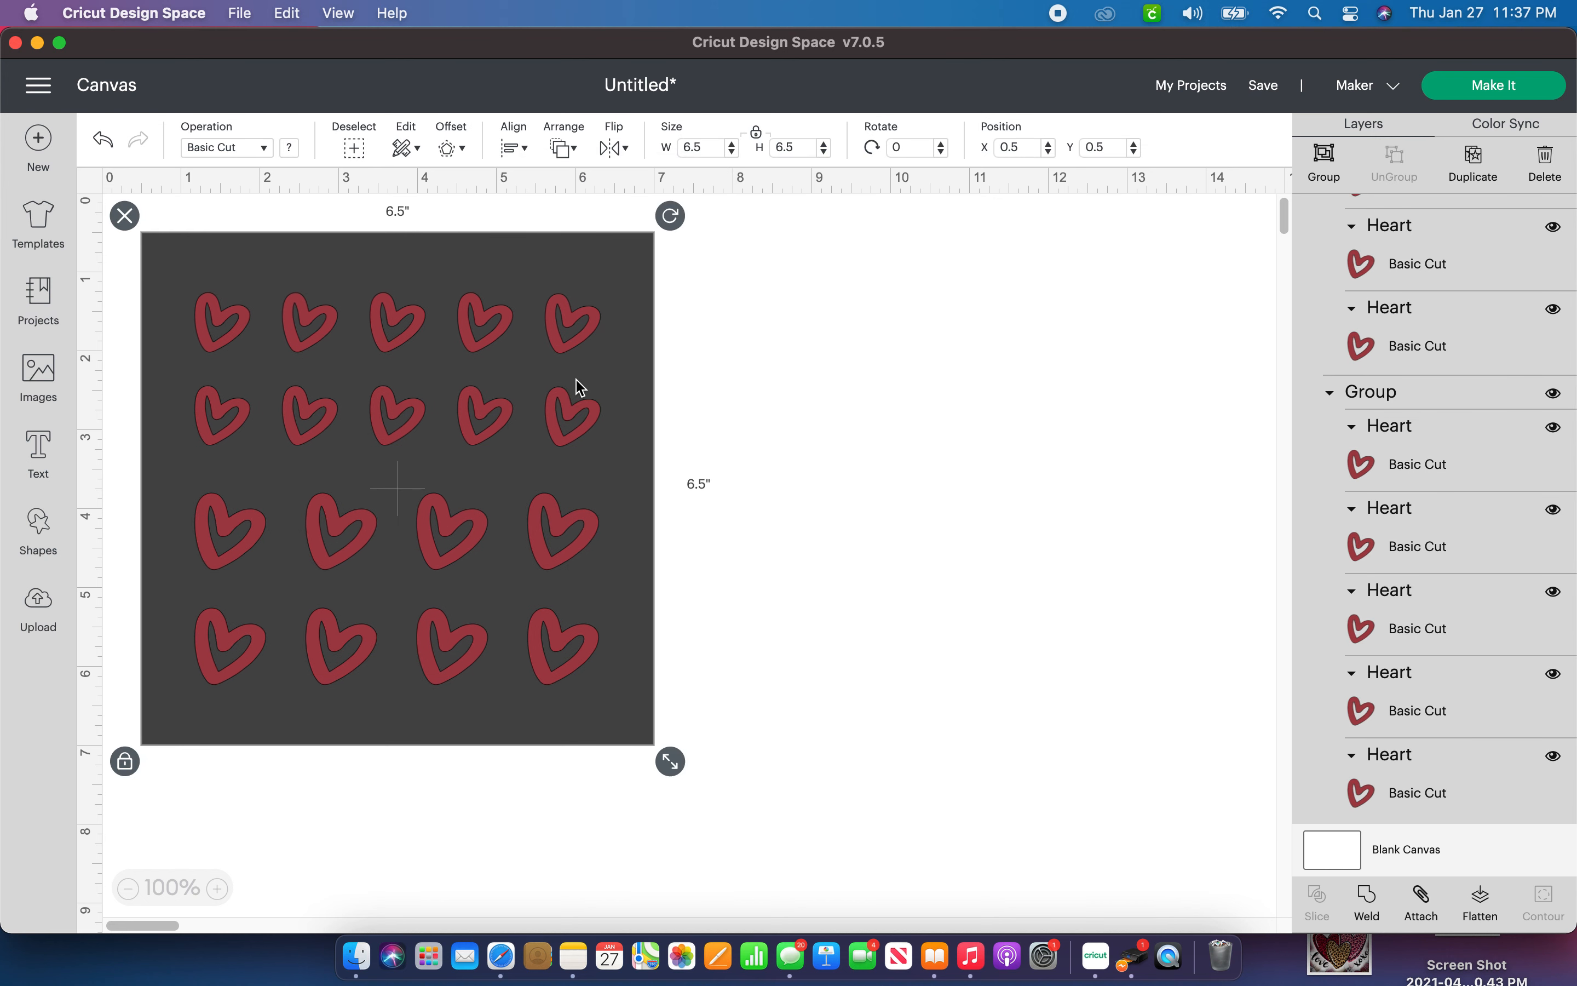
click(874, 437)
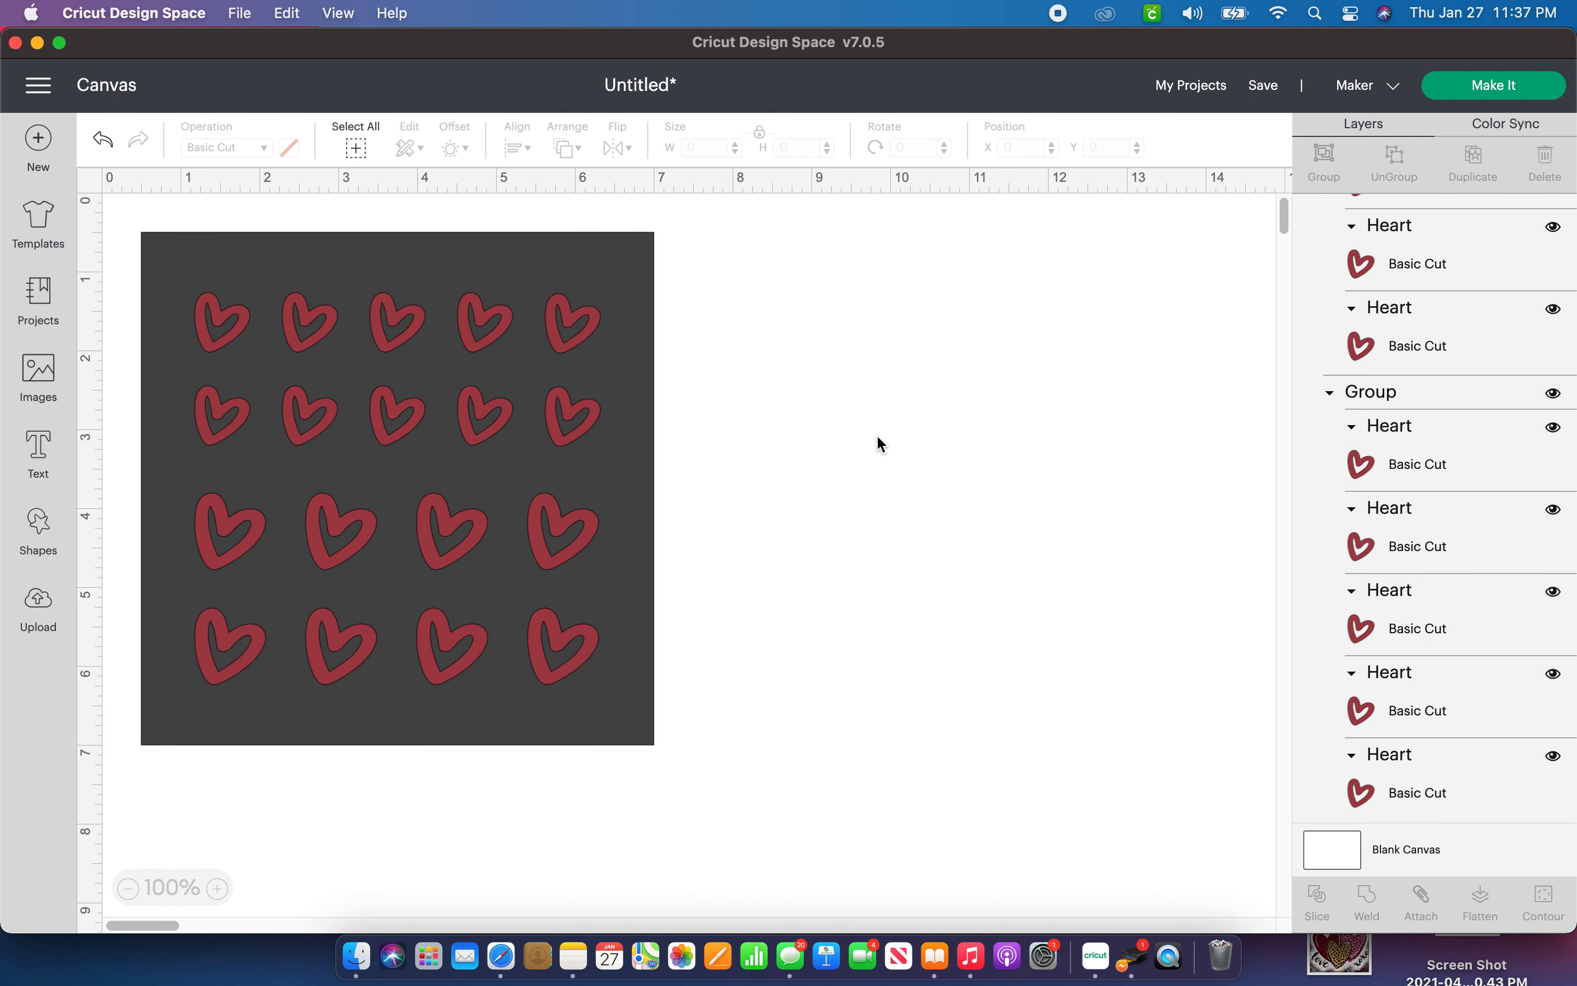
Change the 6.5-inch square's material color to white.
click(456, 450)
click(313, 245)
click(288, 147)
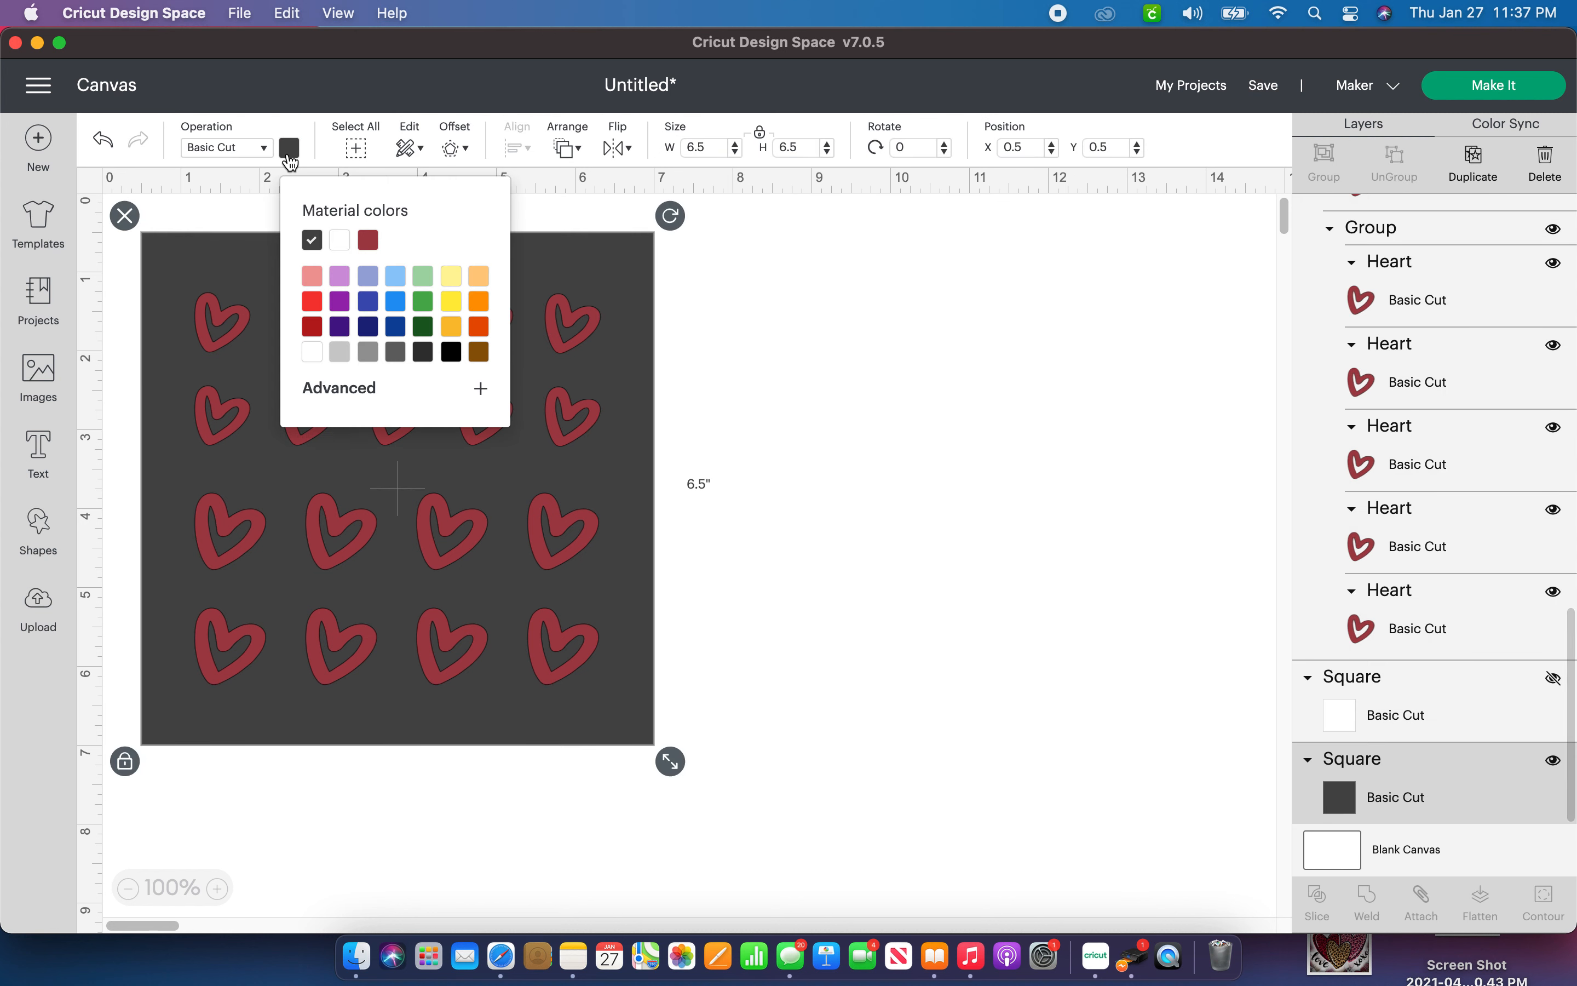
click(313, 352)
click(856, 536)
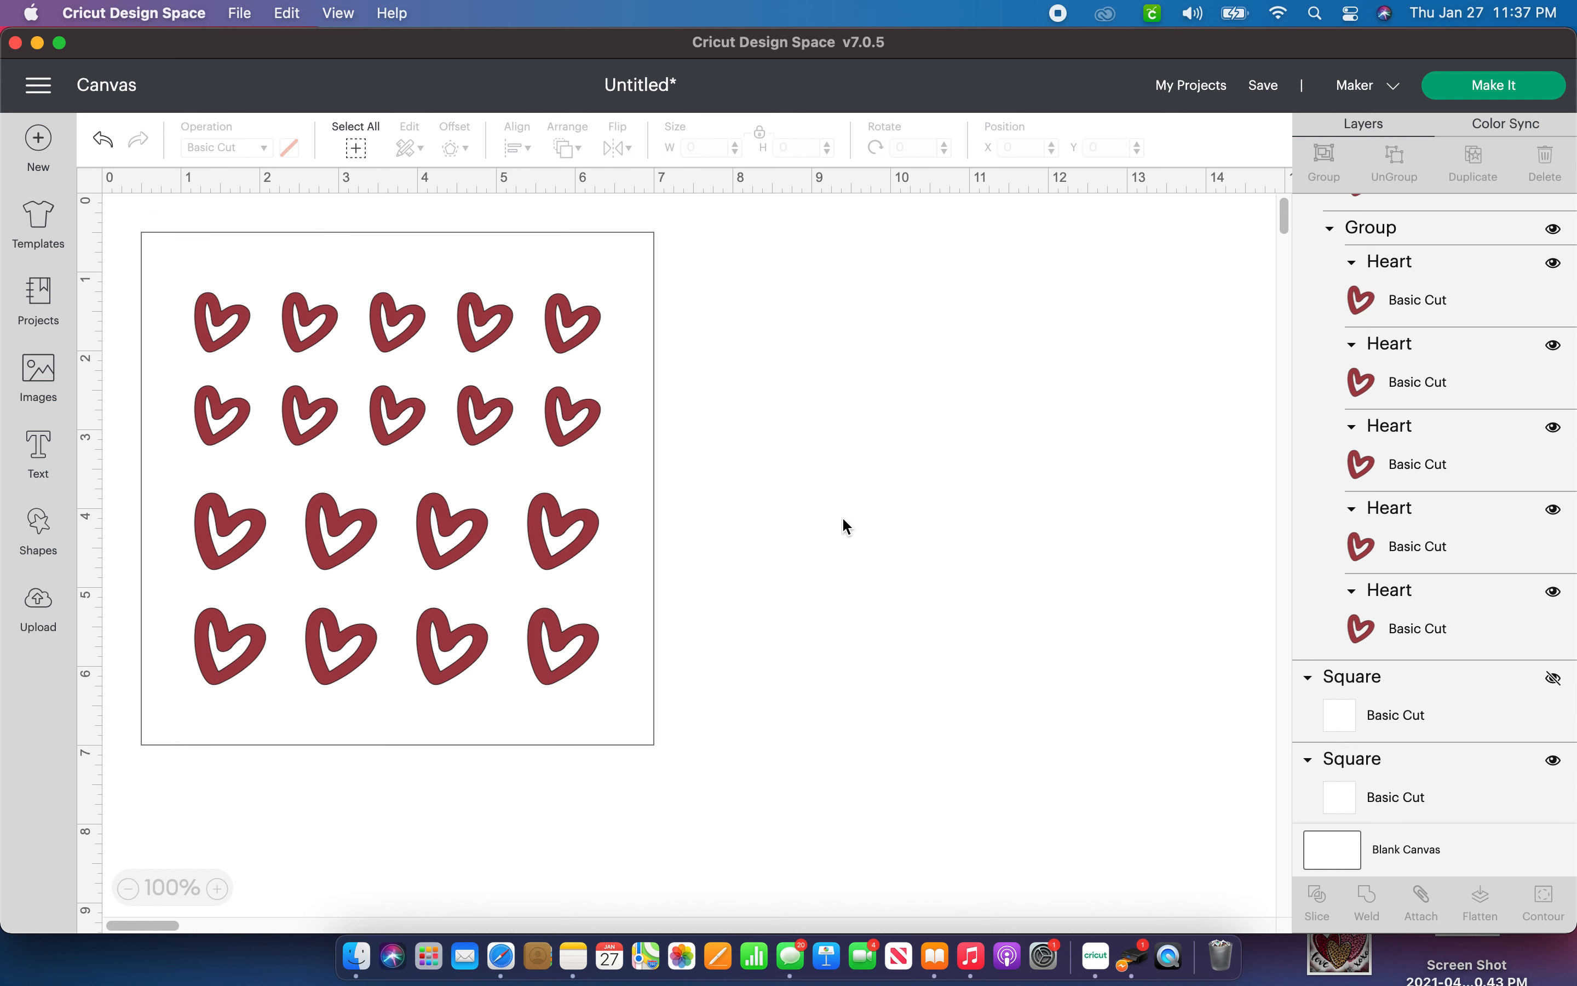
Recolor the grouped hearts, trying light grey and settling on medium grey.
click(435, 545)
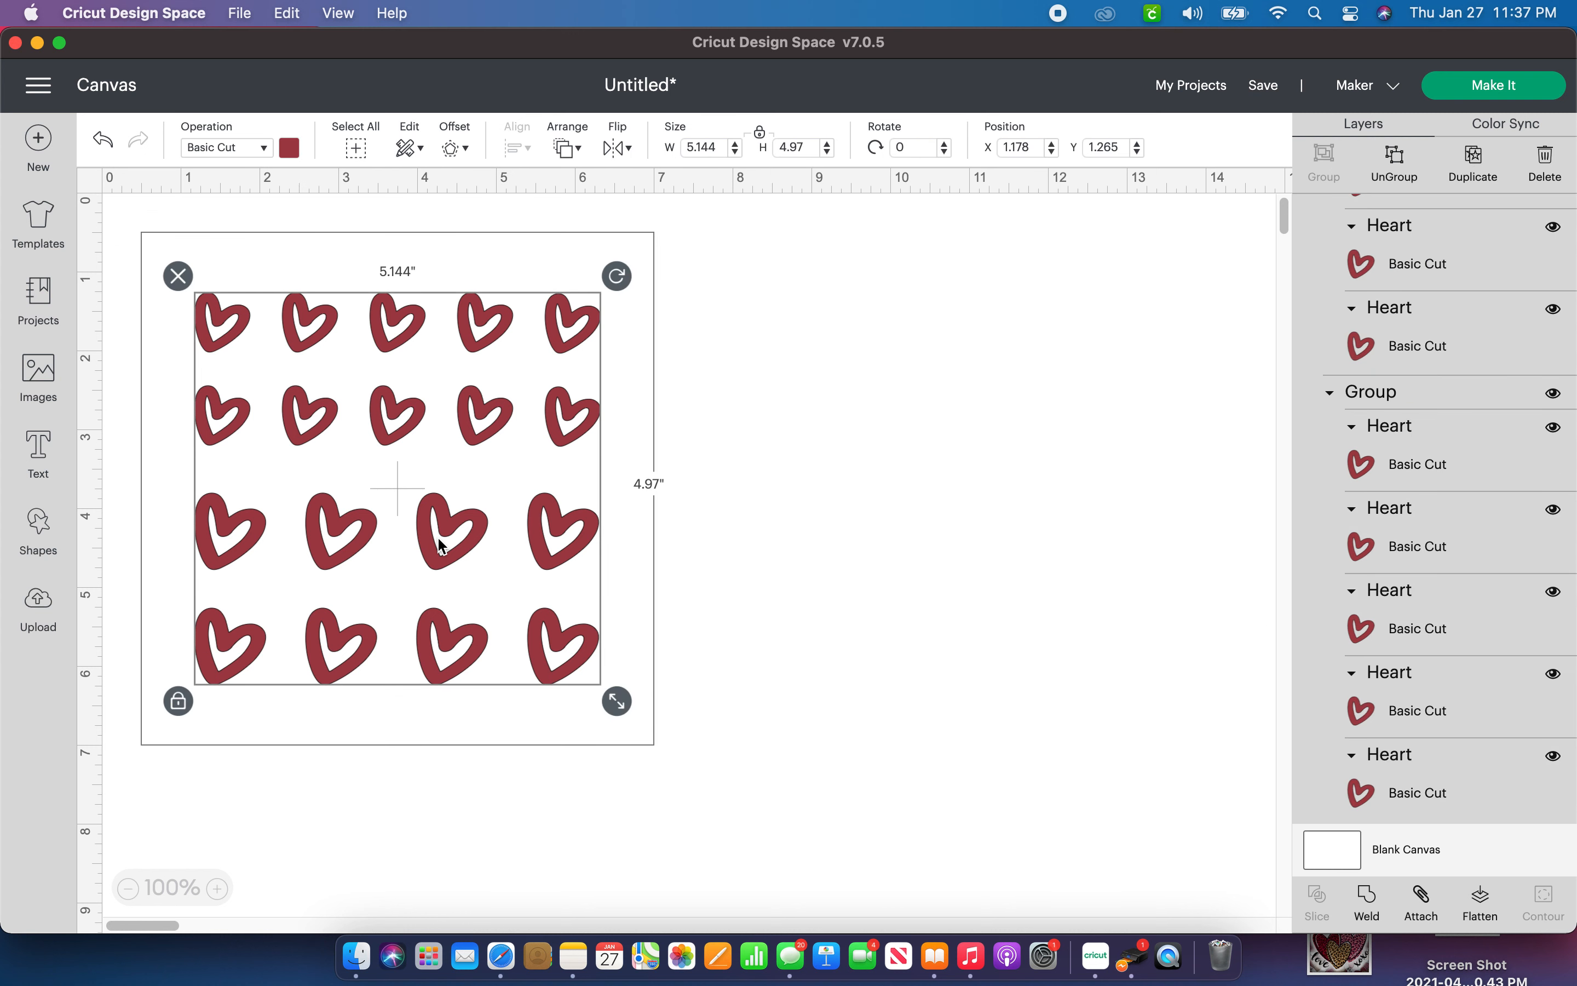
click(288, 147)
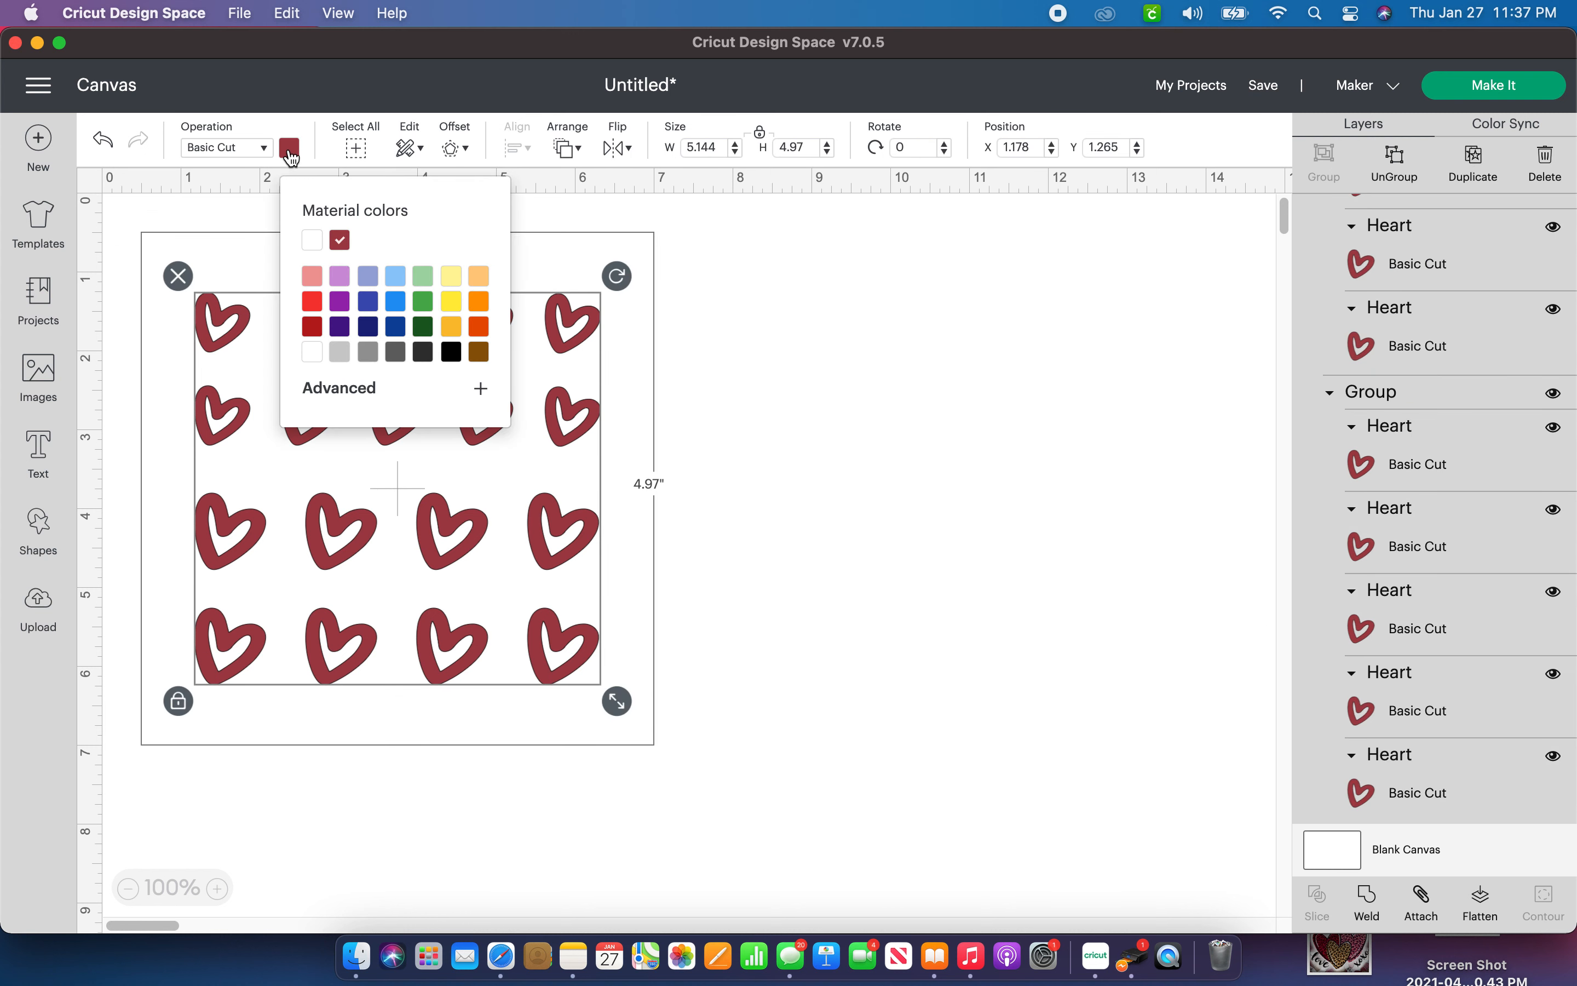
click(340, 353)
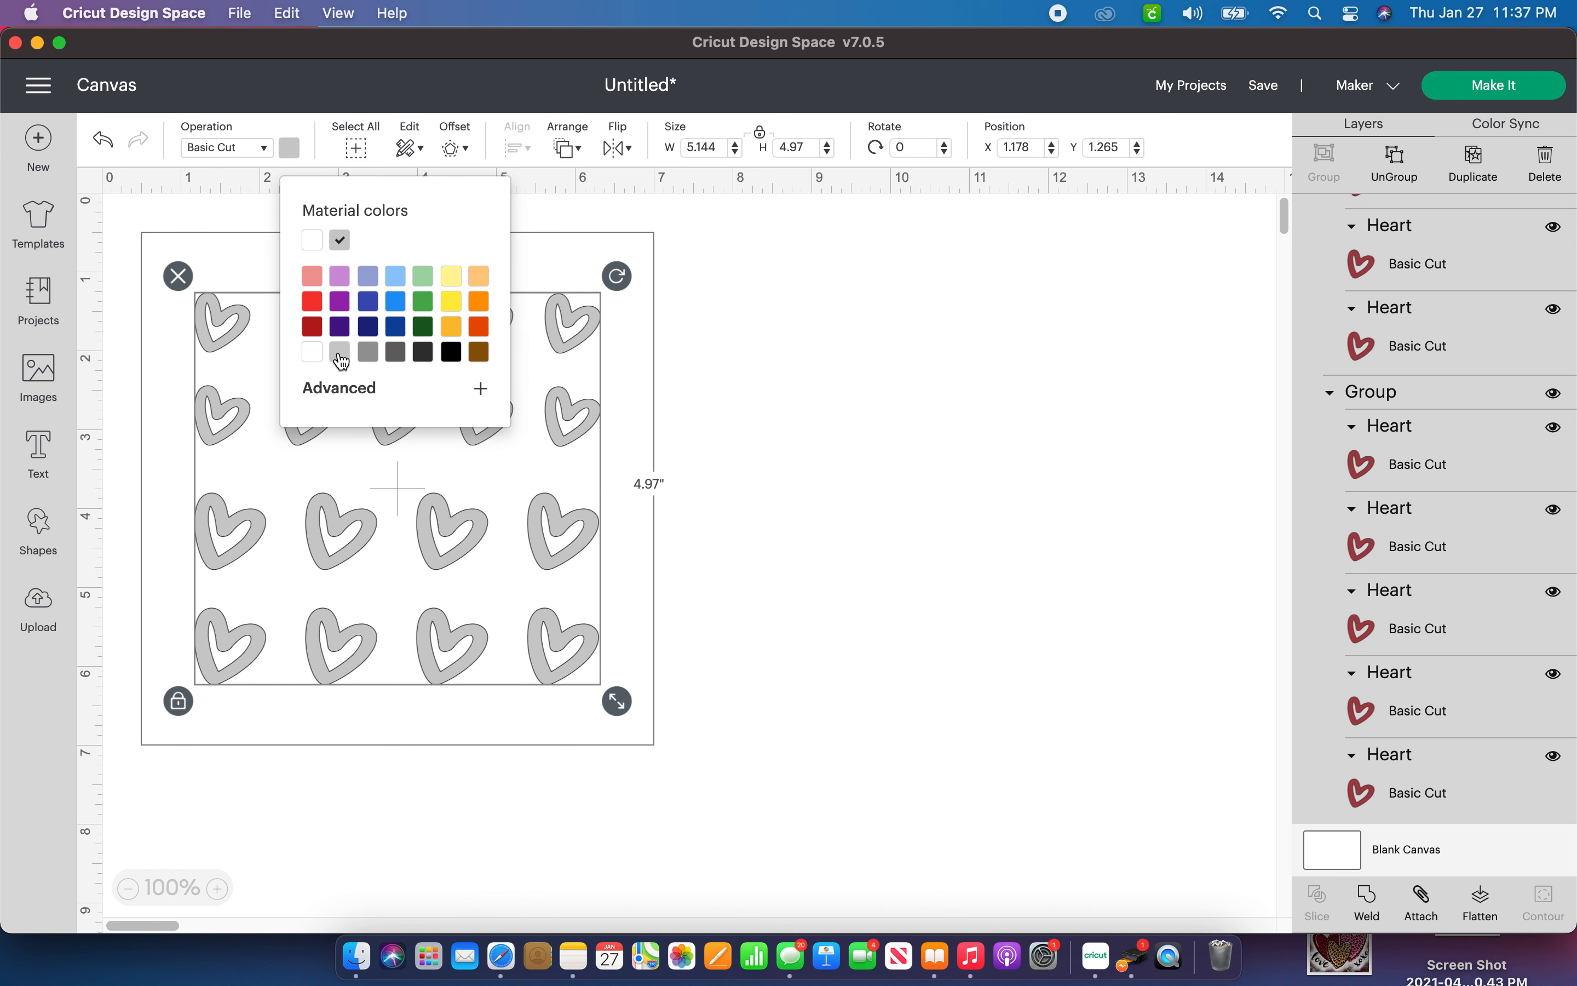
click(368, 353)
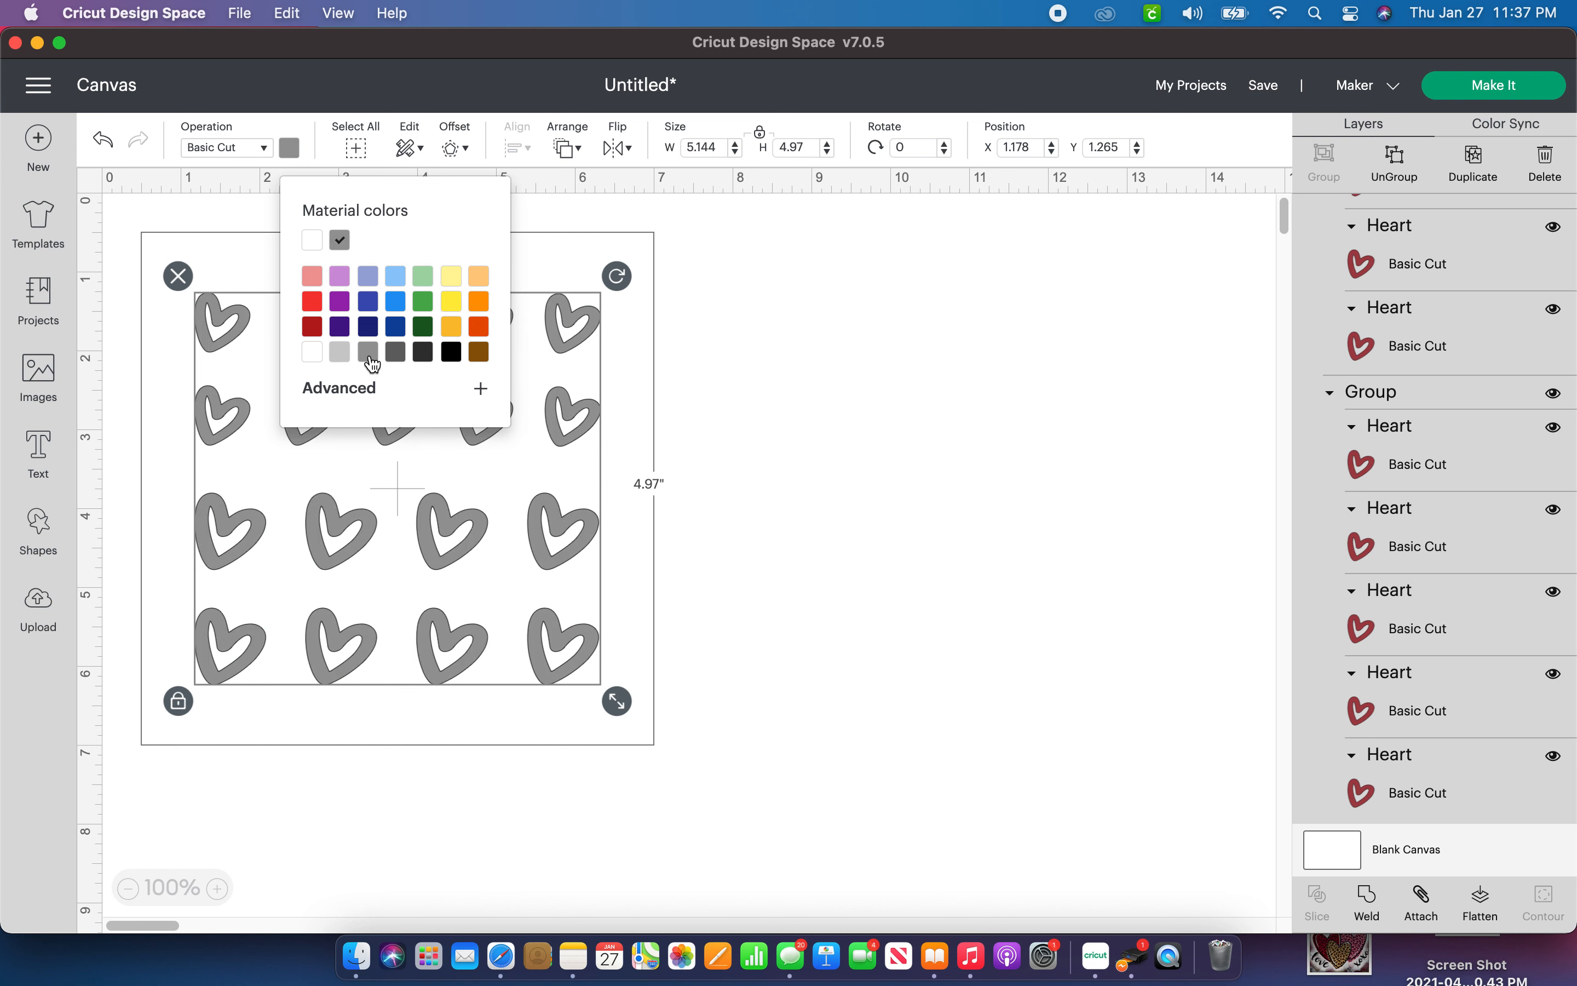
click(695, 575)
click(470, 527)
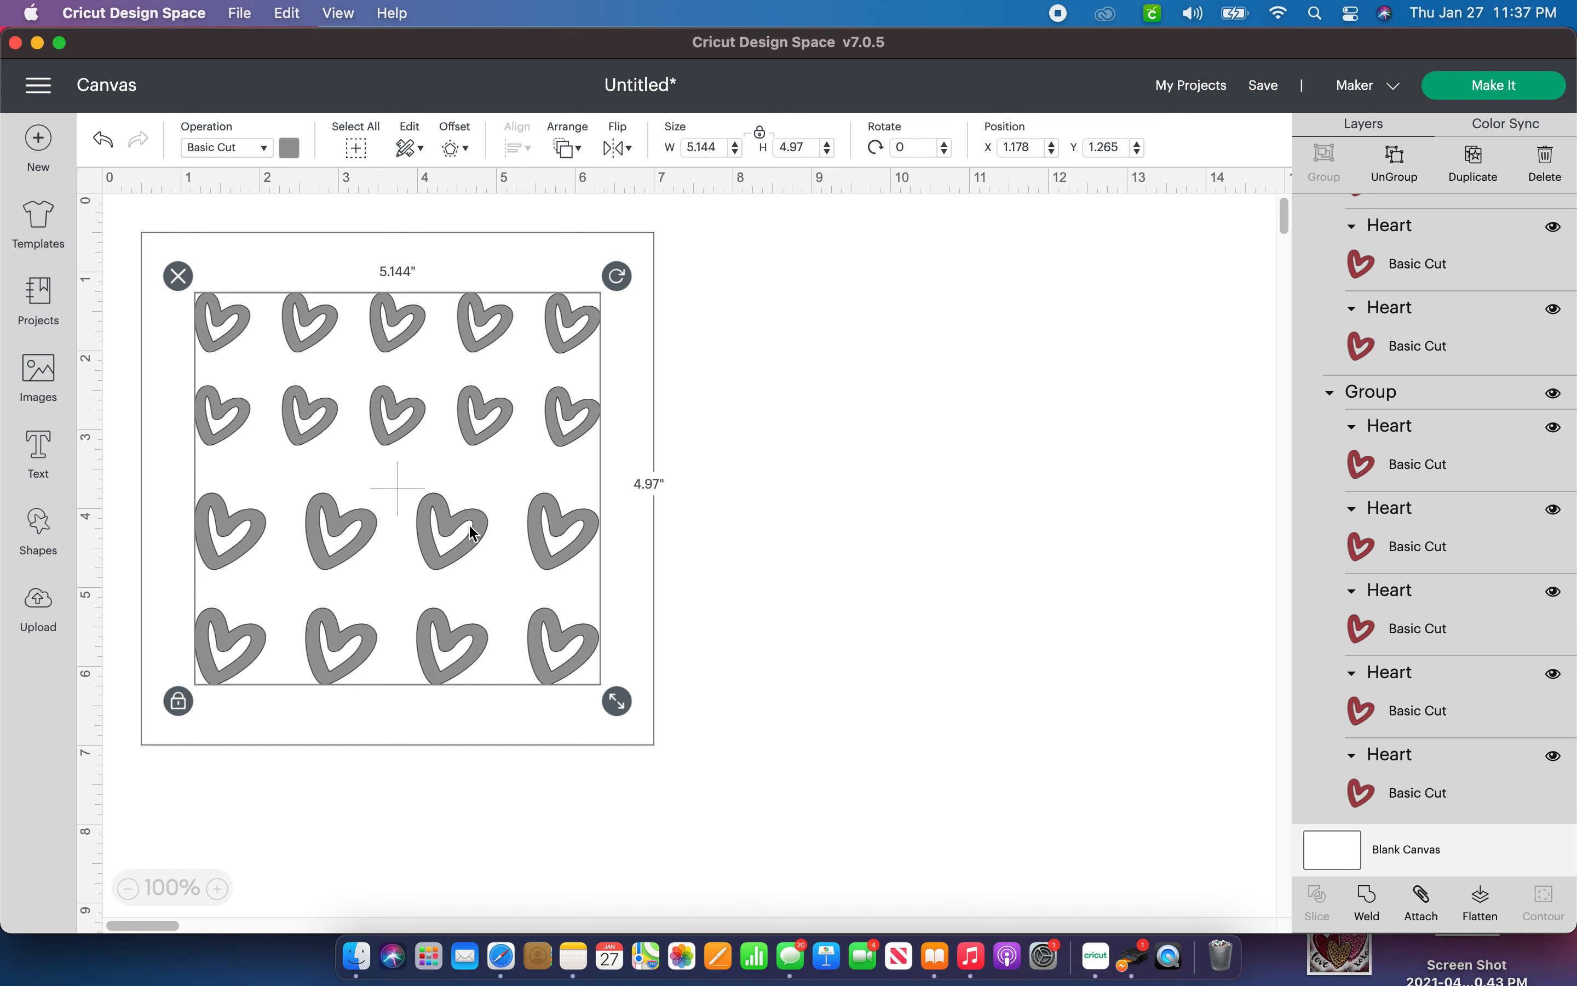
click(264, 149)
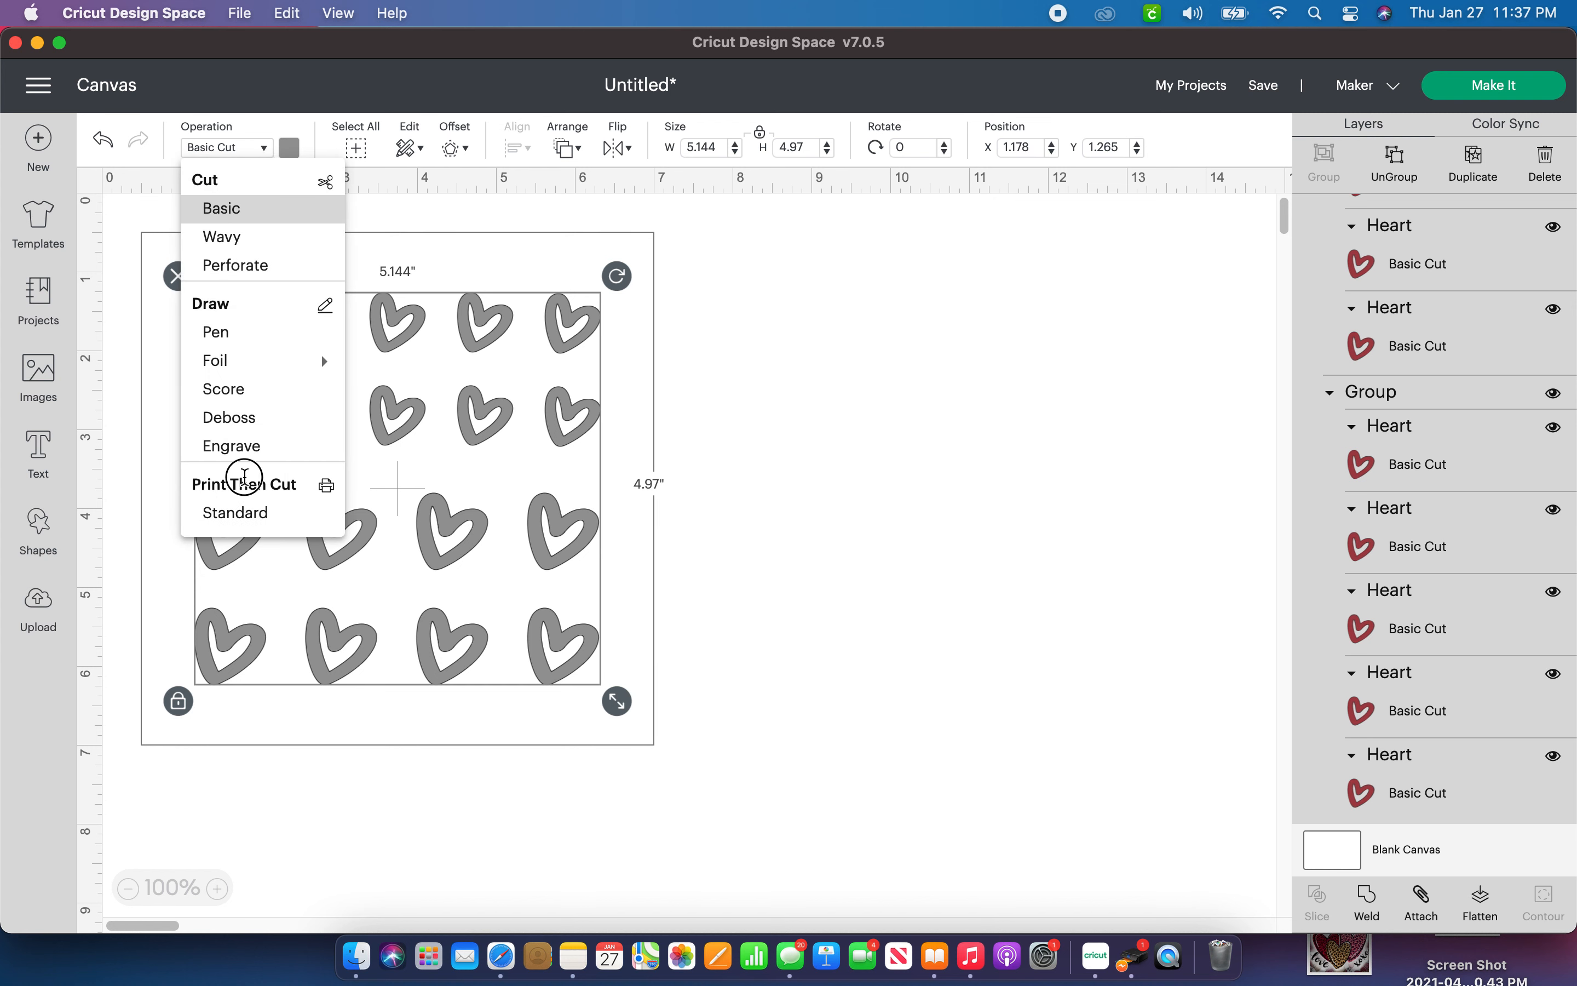
click(244, 478)
click(268, 150)
click(323, 487)
click(461, 230)
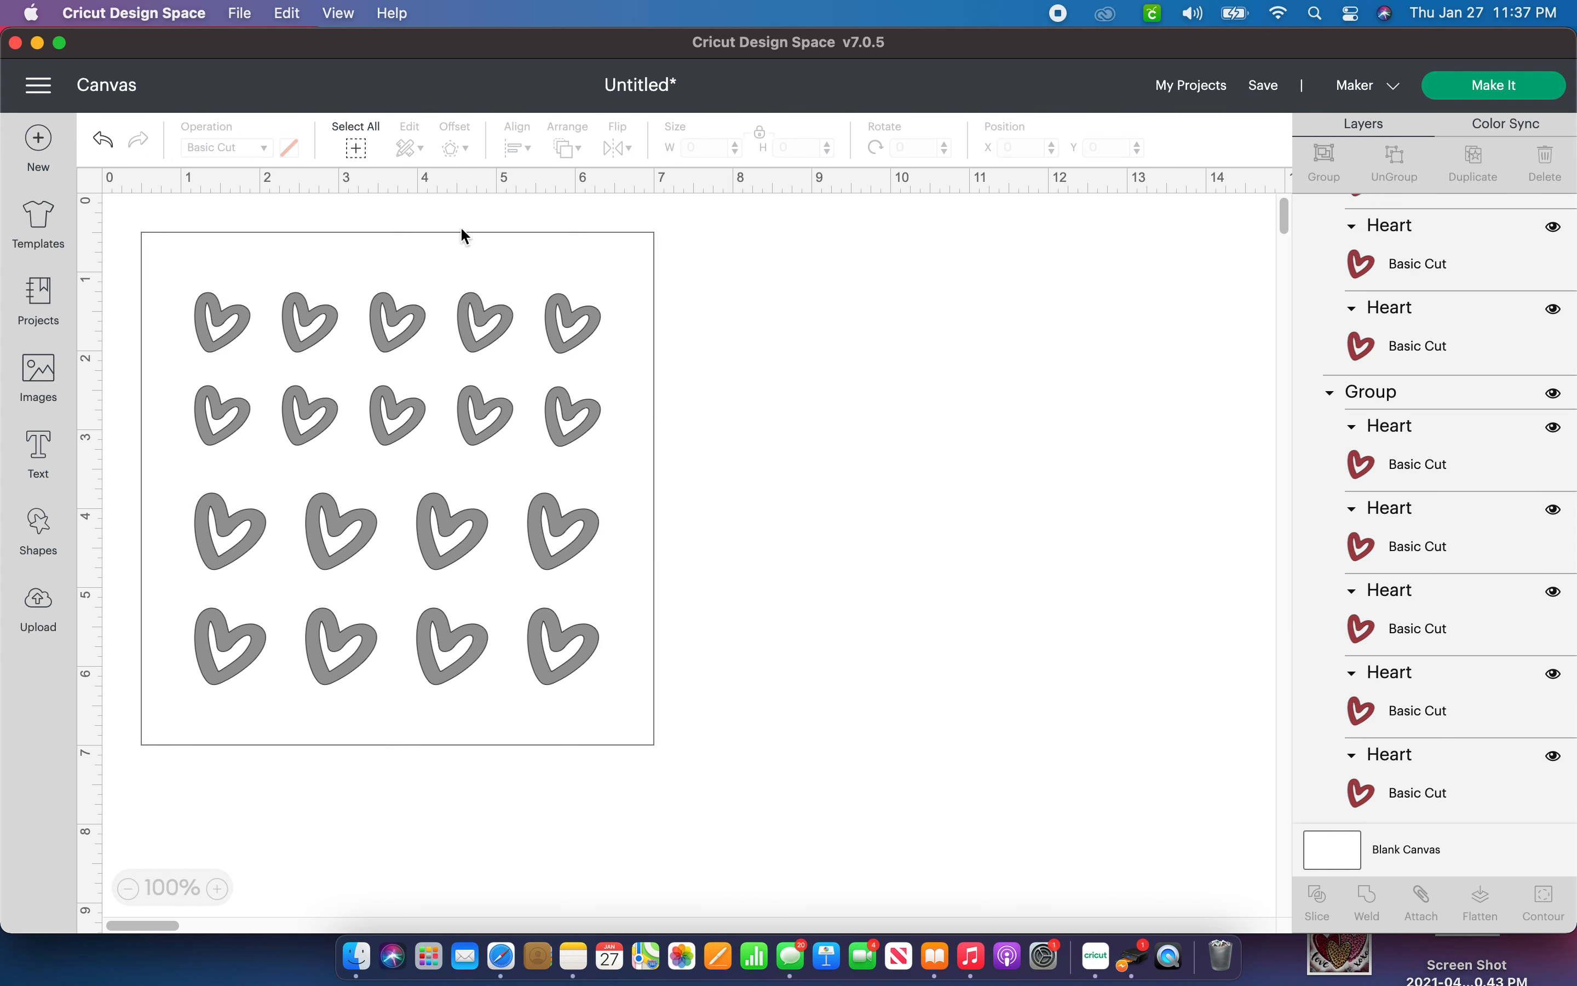
Flatten the grey hearts and the white 6.5-inch square into a single Print Then Cut image.
drag(120, 212, 803, 827)
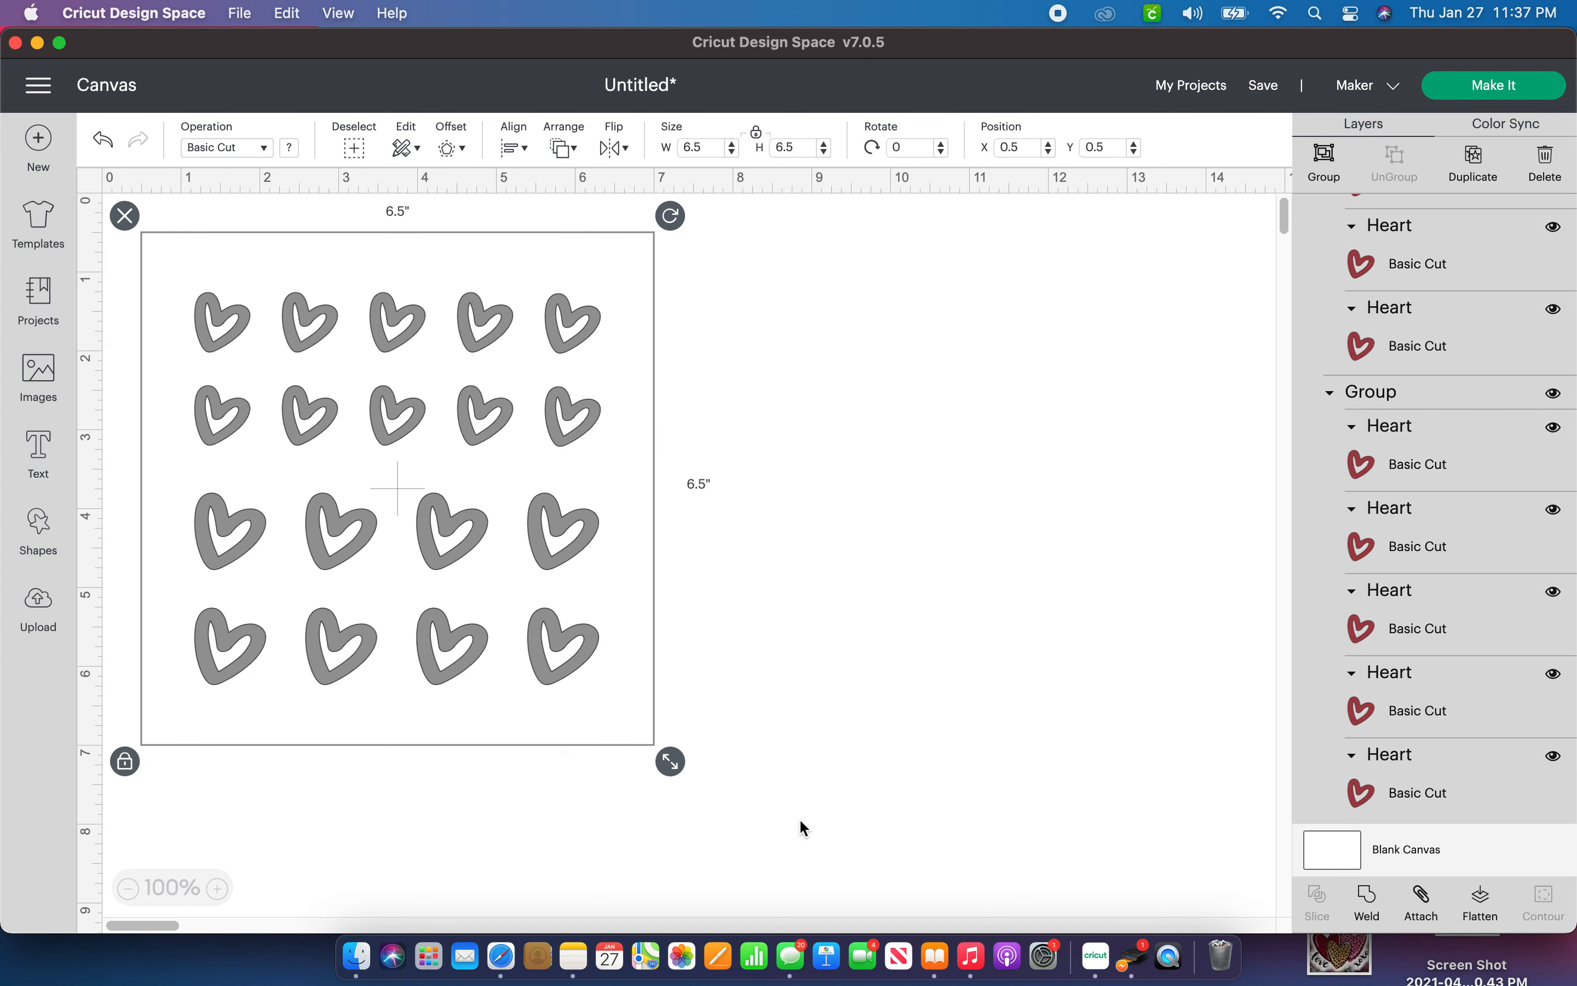
click(1481, 903)
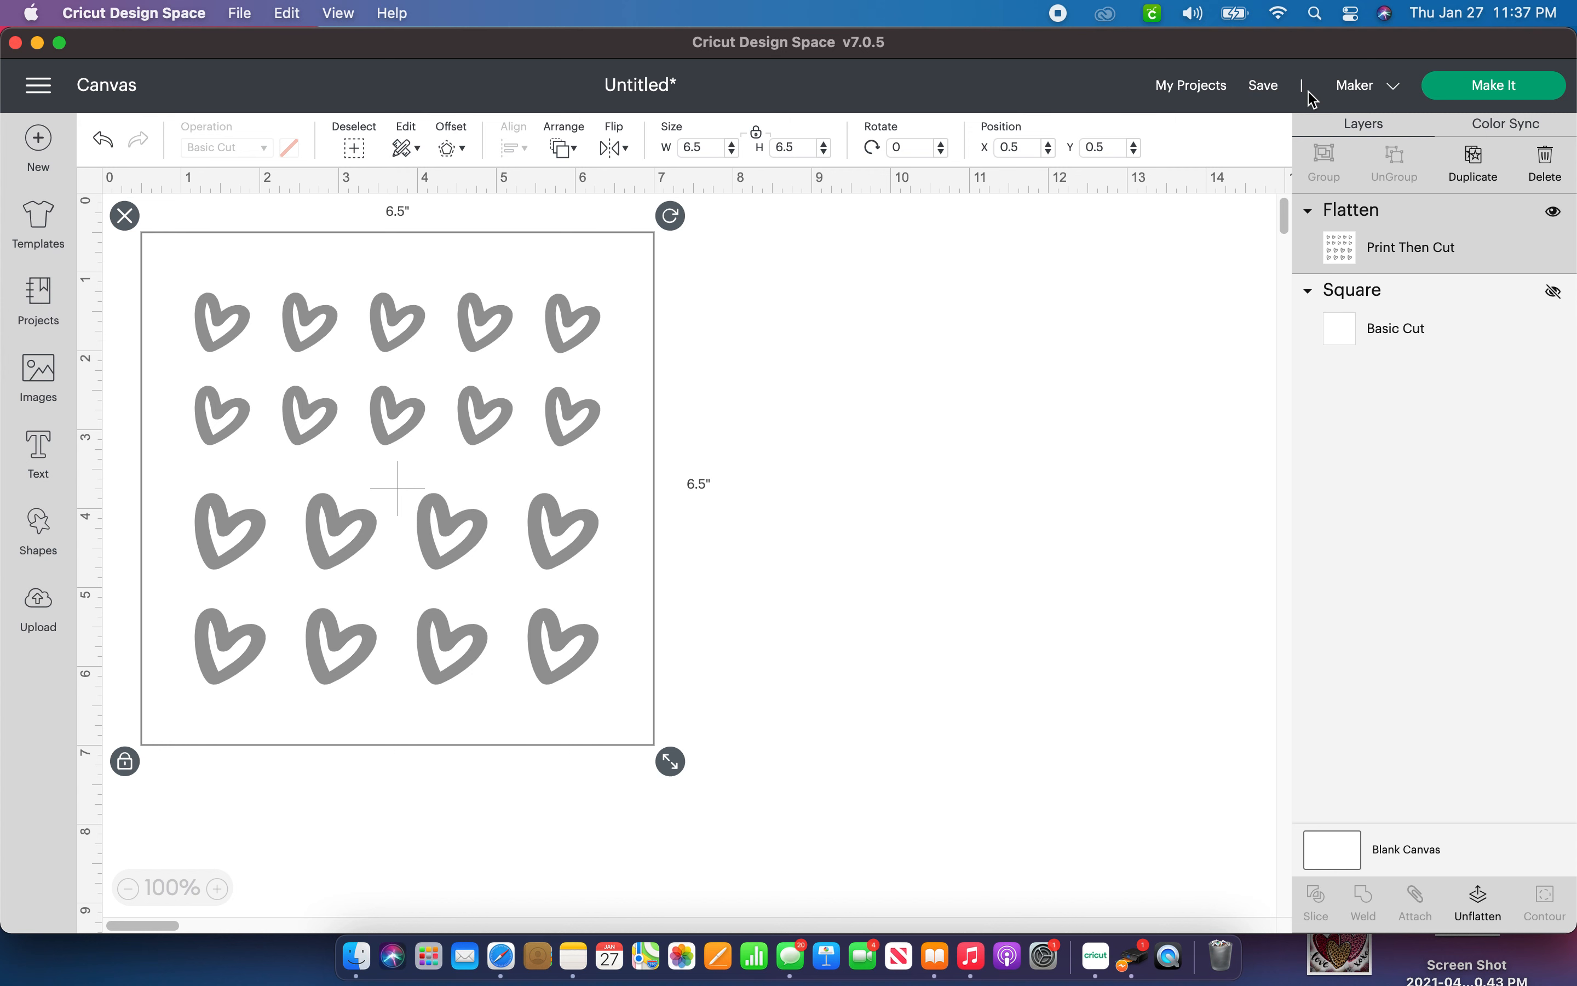
Proceed through mat preparation and print one copy of the design on the HP Color LaserJet M255dw with bleed turned off.
click(1486, 91)
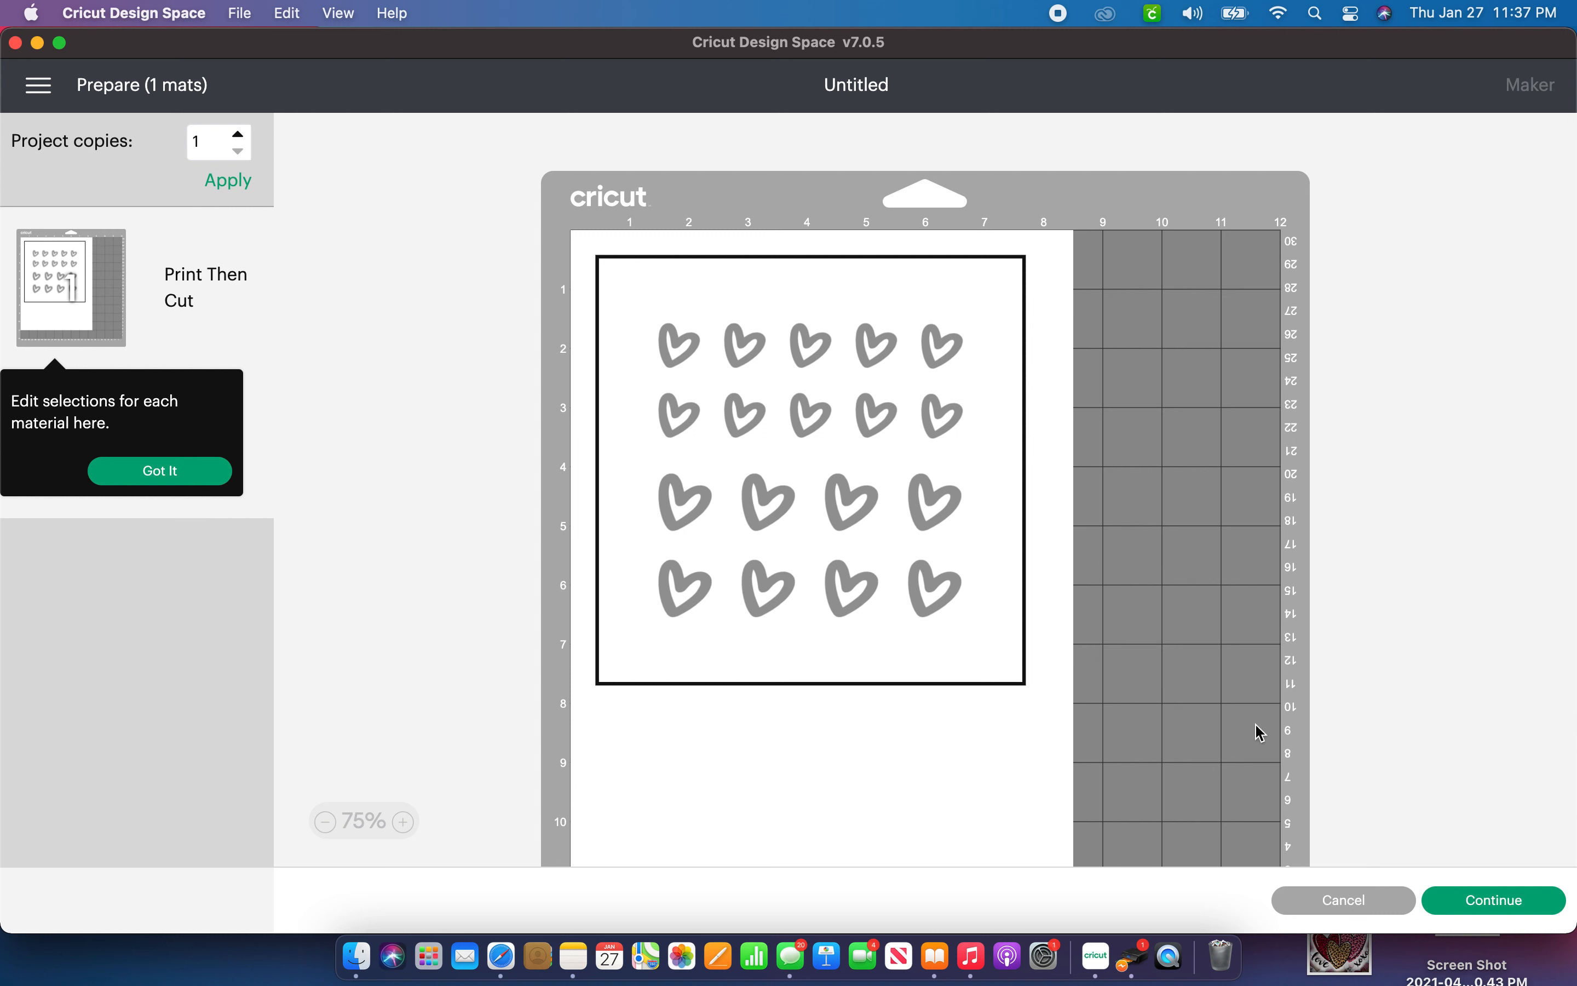
click(1527, 907)
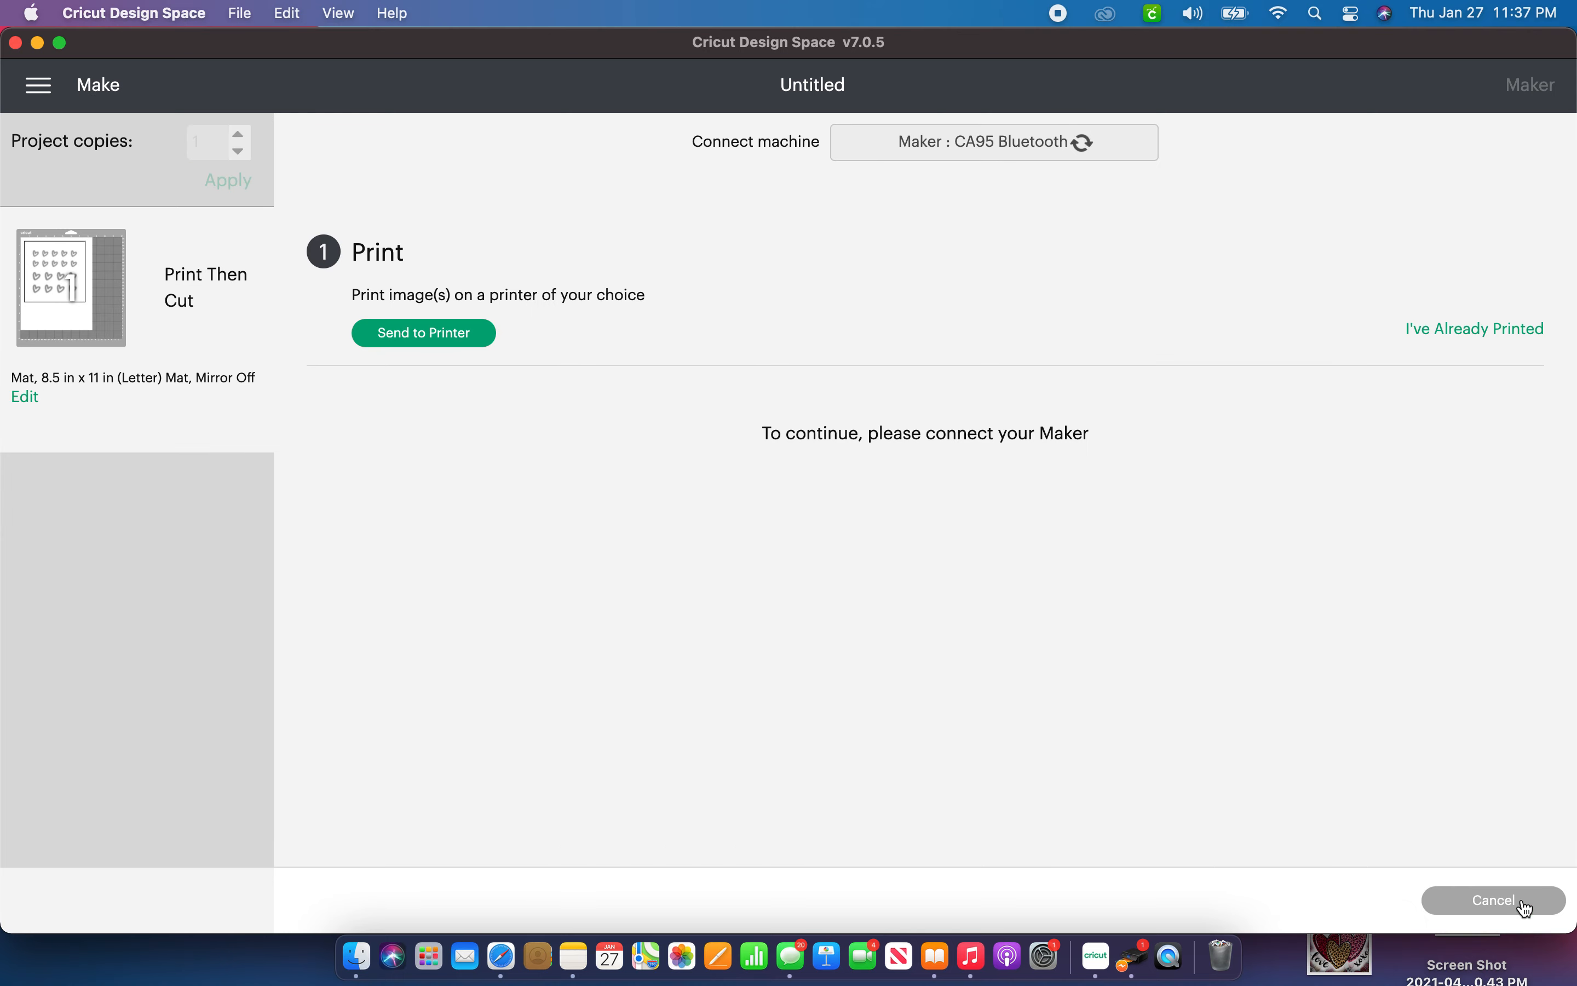
click(449, 337)
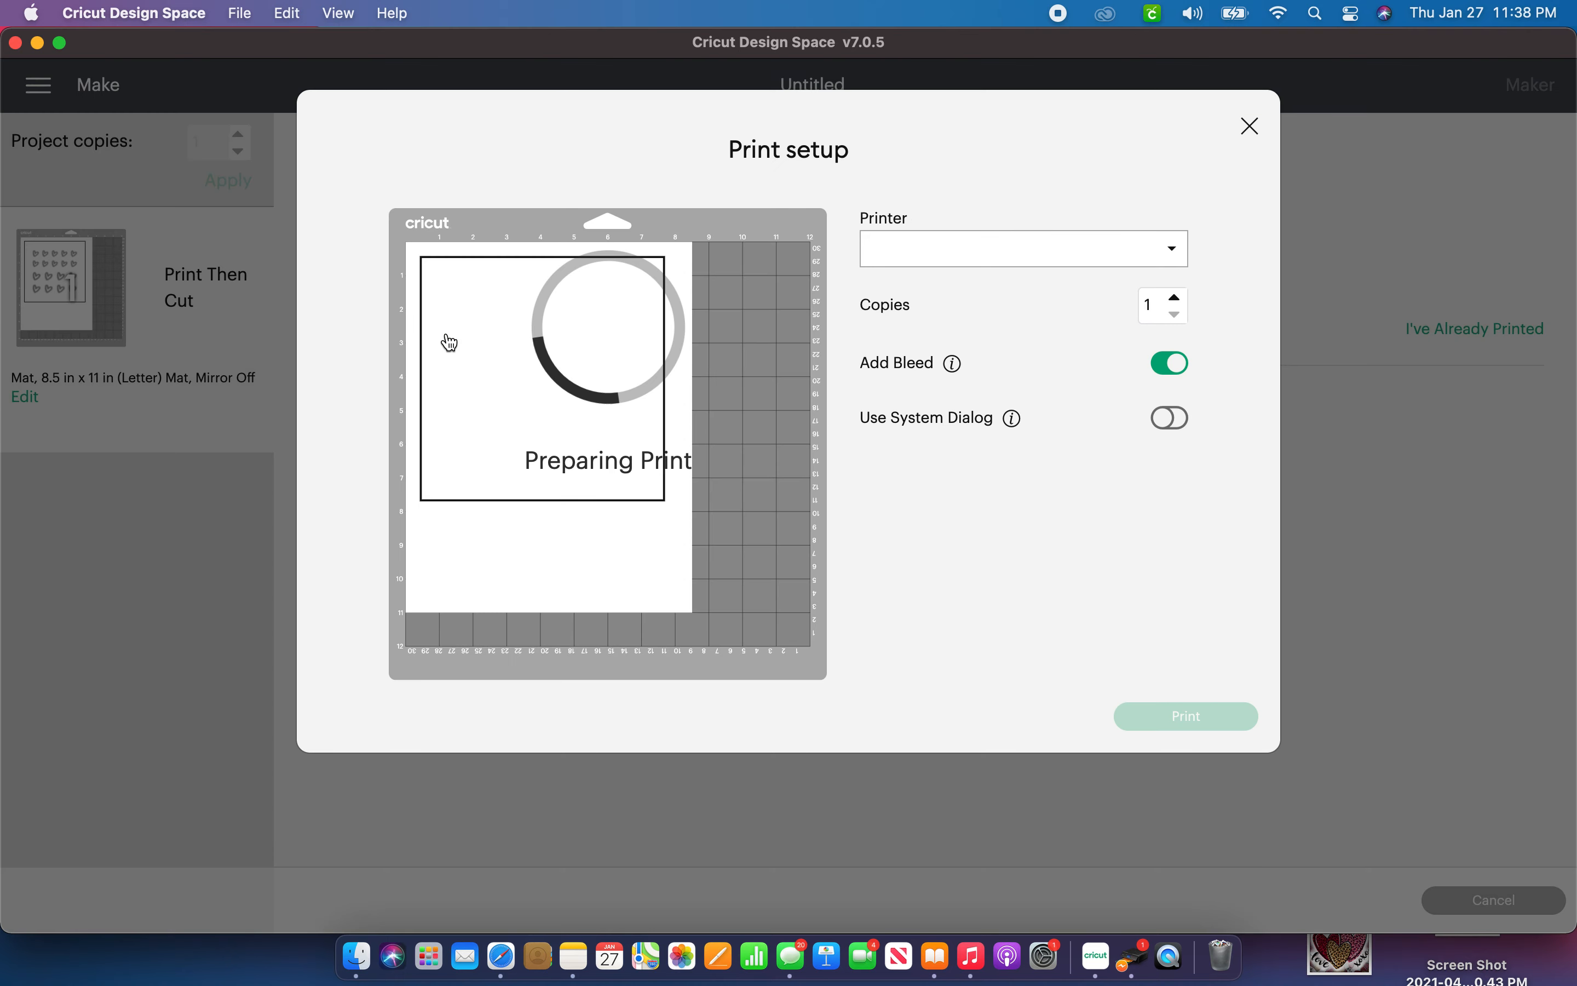
click(981, 253)
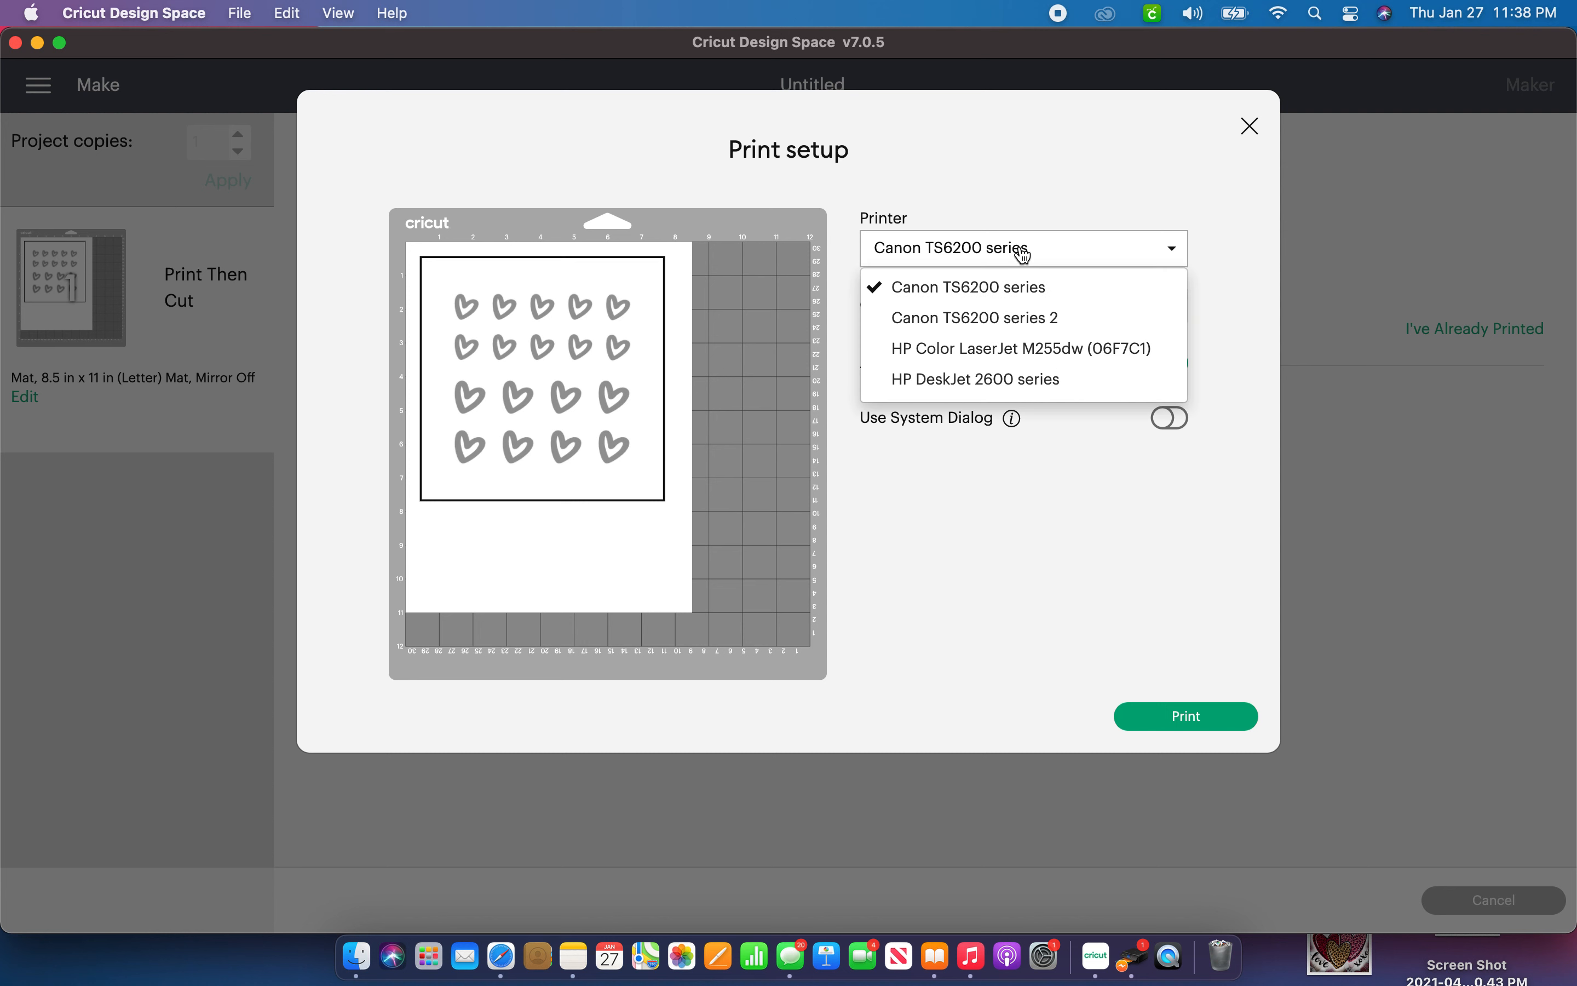
click(1040, 350)
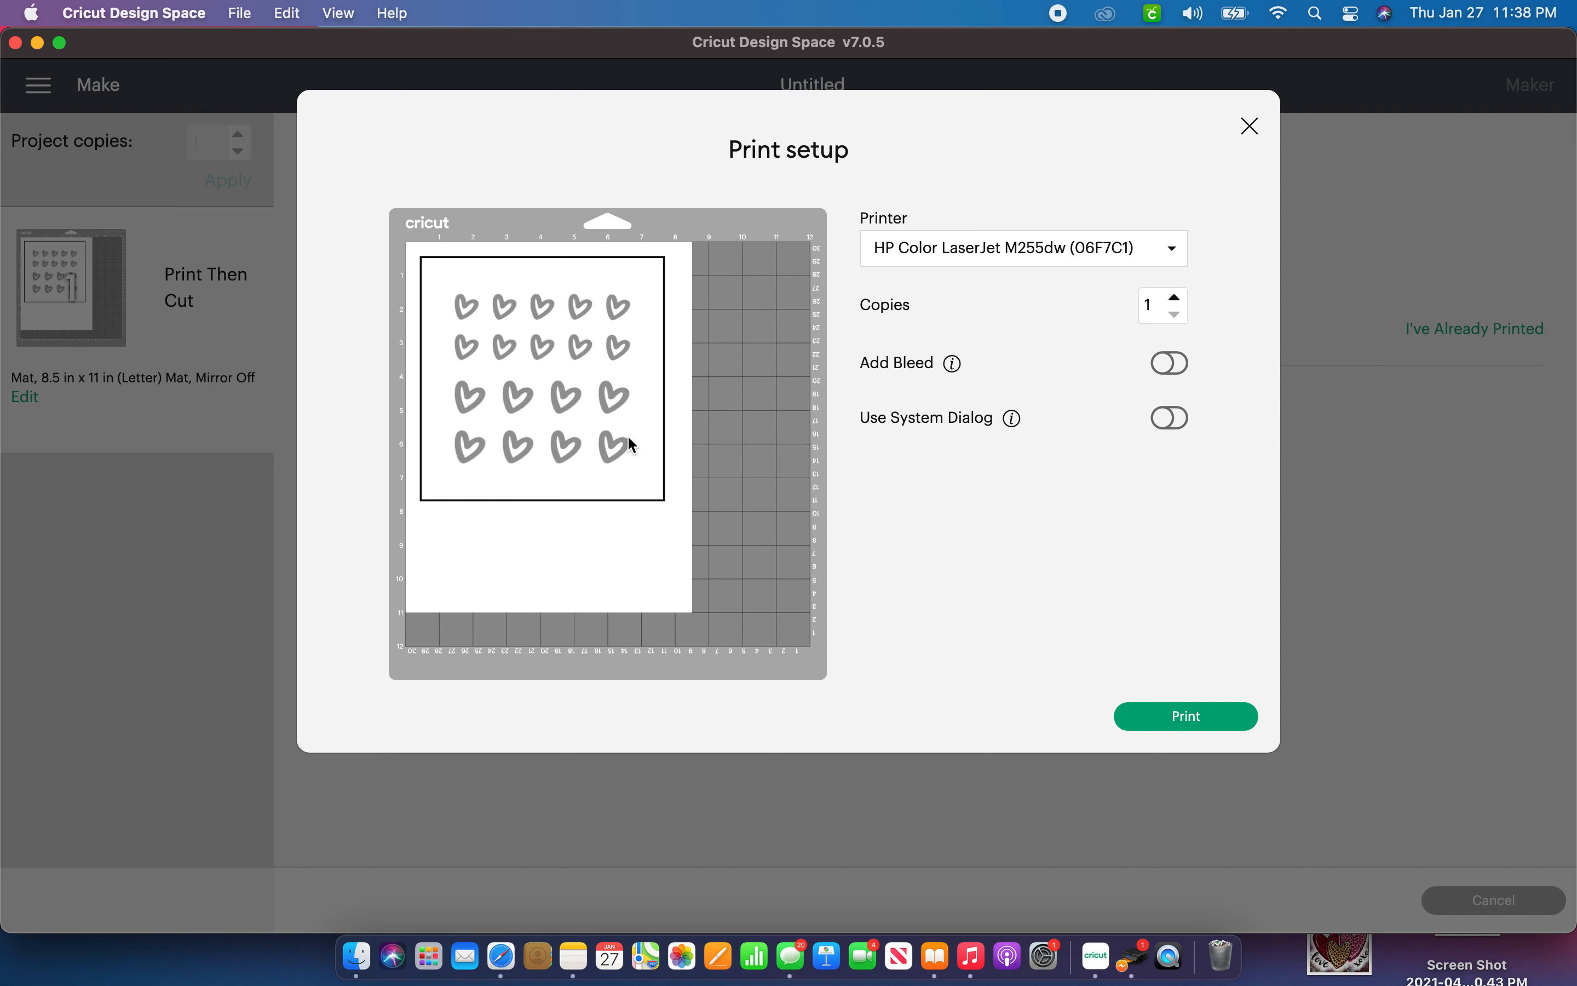
click(1197, 718)
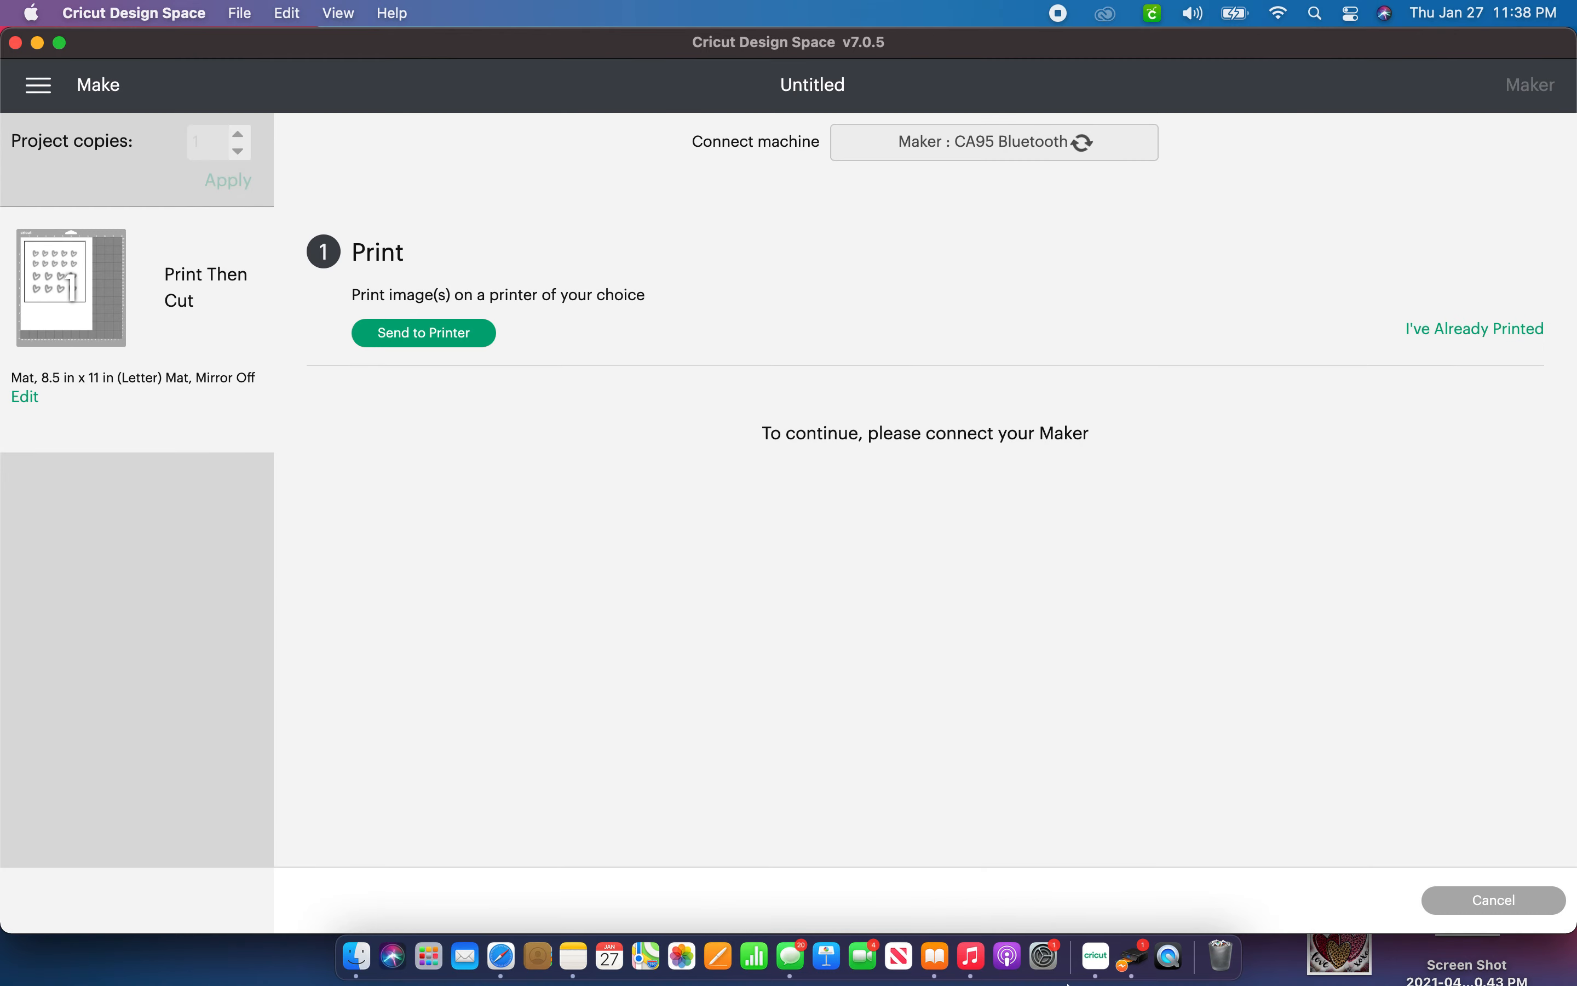